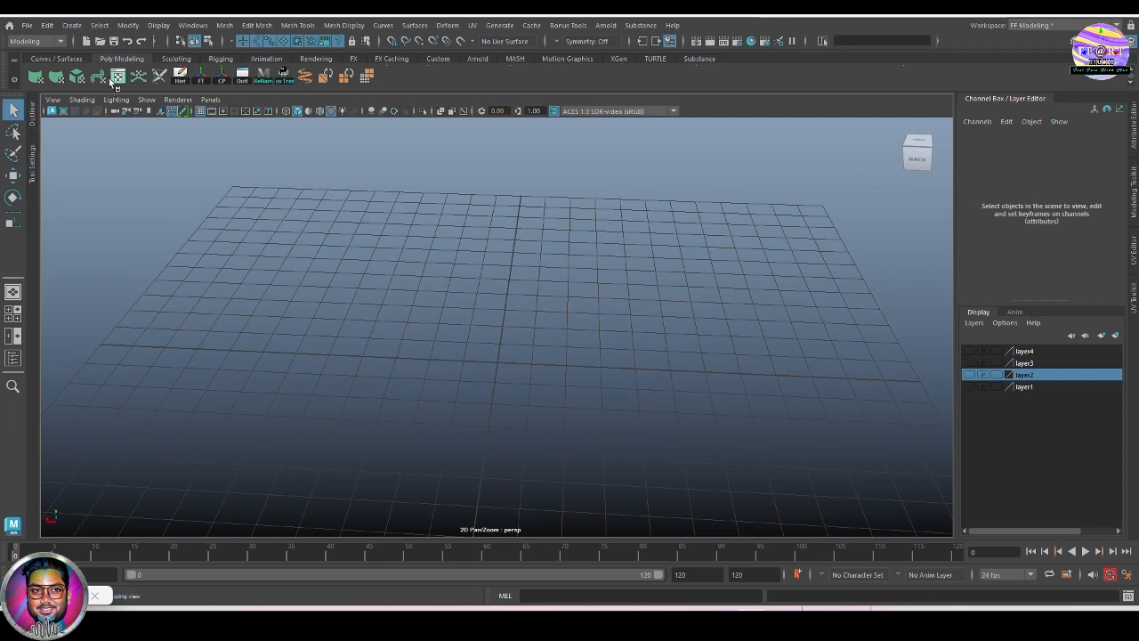
# - Create a polygon cylinder at the origin and set its cap subdivisions to 10
pyautogui.click(77, 75)
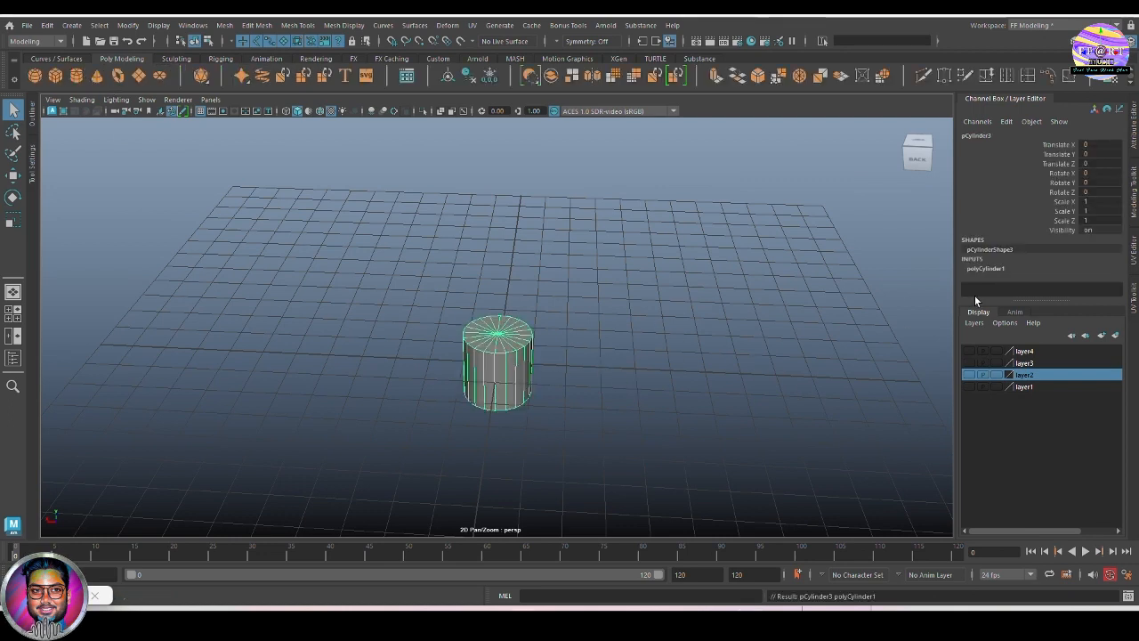
pyautogui.click(989, 268)
pyautogui.click(1065, 255)
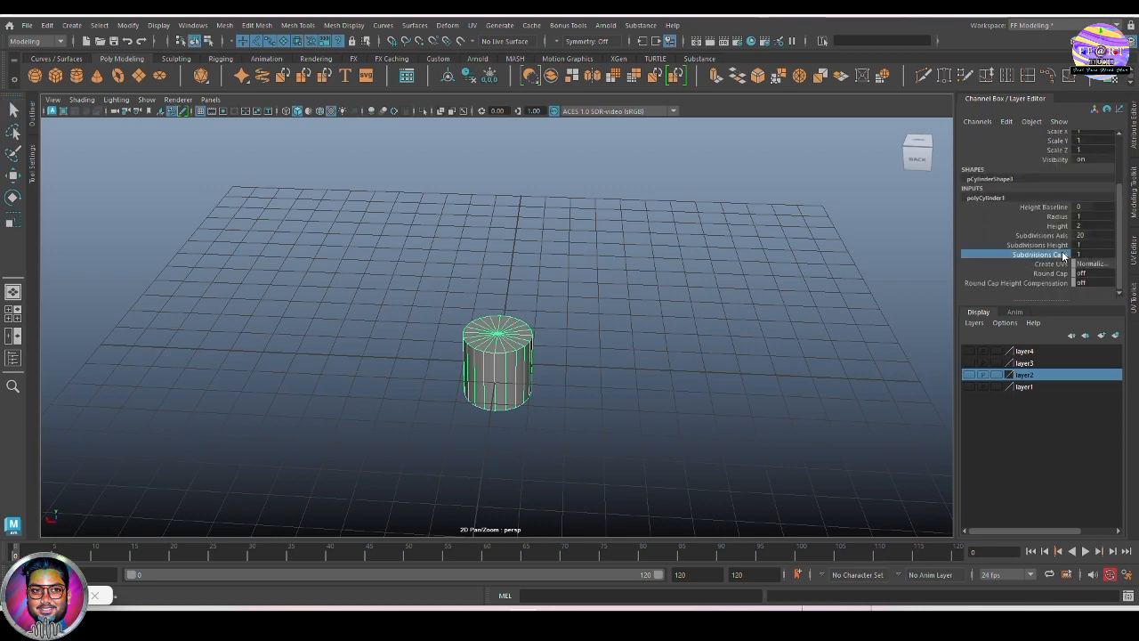
pyautogui.scroll(5, 591, 355)
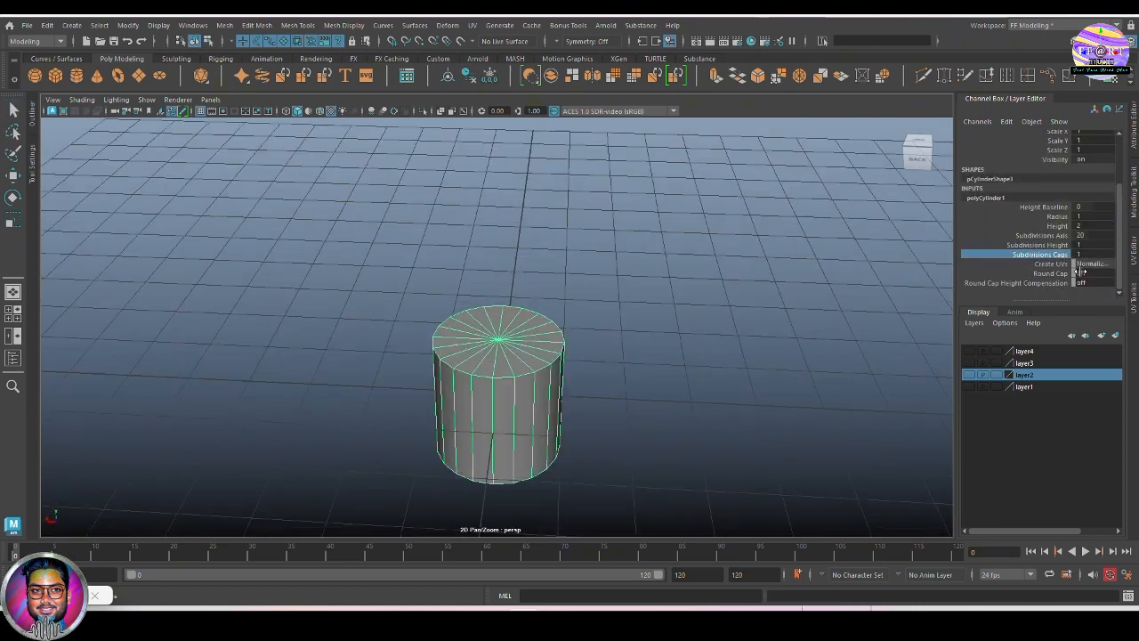
pyautogui.moveTo(809, 330); pyautogui.dragTo(989, 319, button='middle')
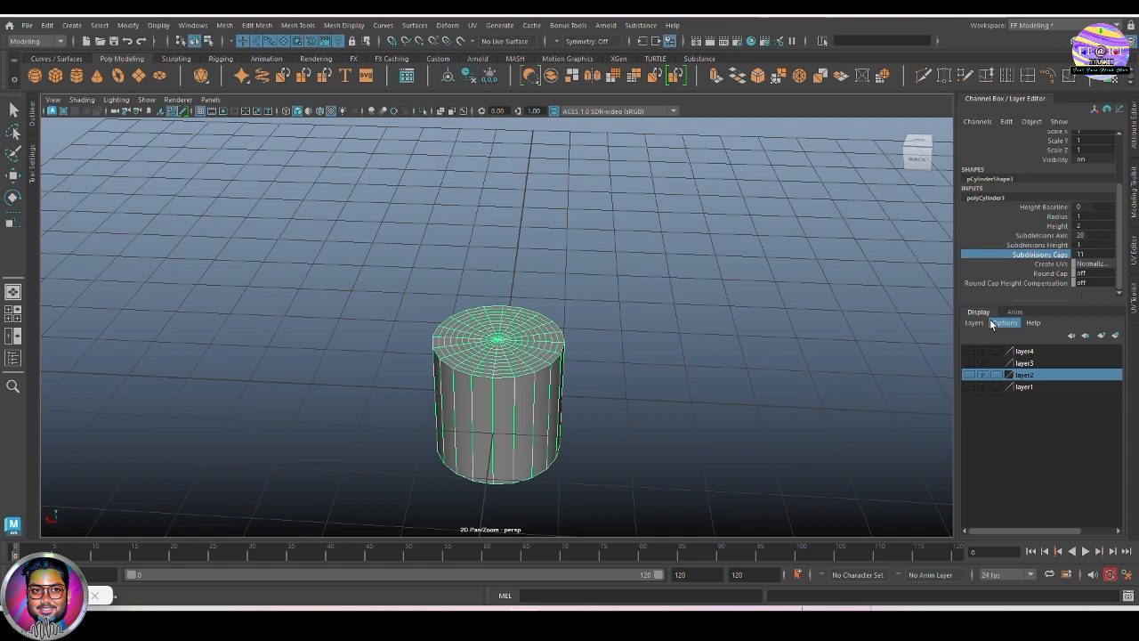
pyautogui.click(1098, 255)
pyautogui.write('10')
pyautogui.press('Return')
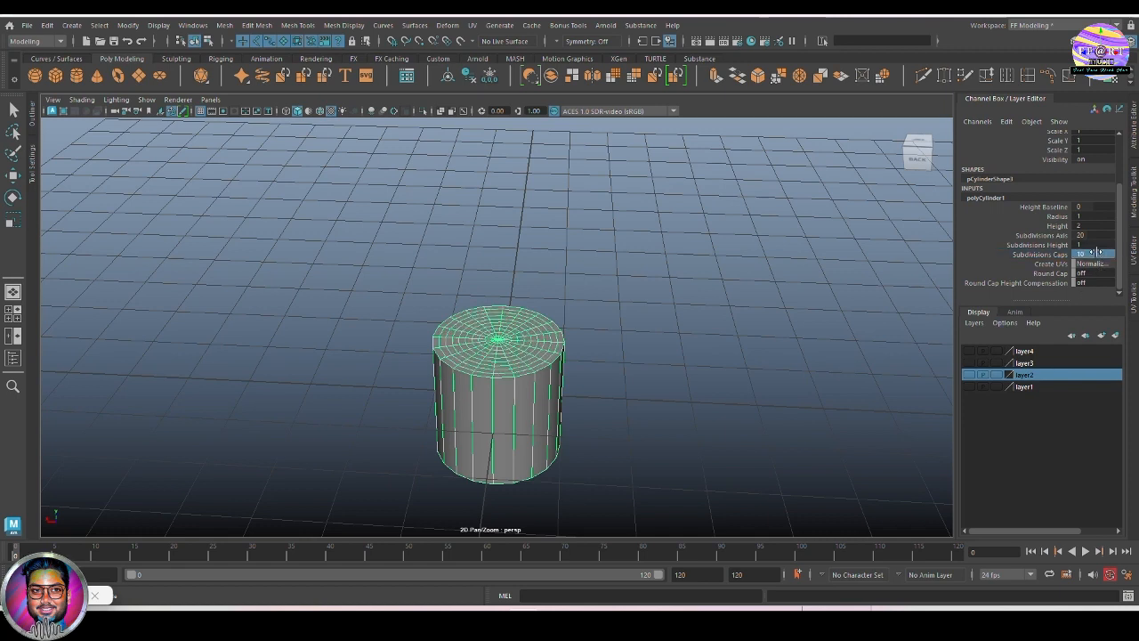
# - Set the cylinder's axis subdivisions to 50
pyautogui.click(1057, 236)
pyautogui.click(1093, 235)
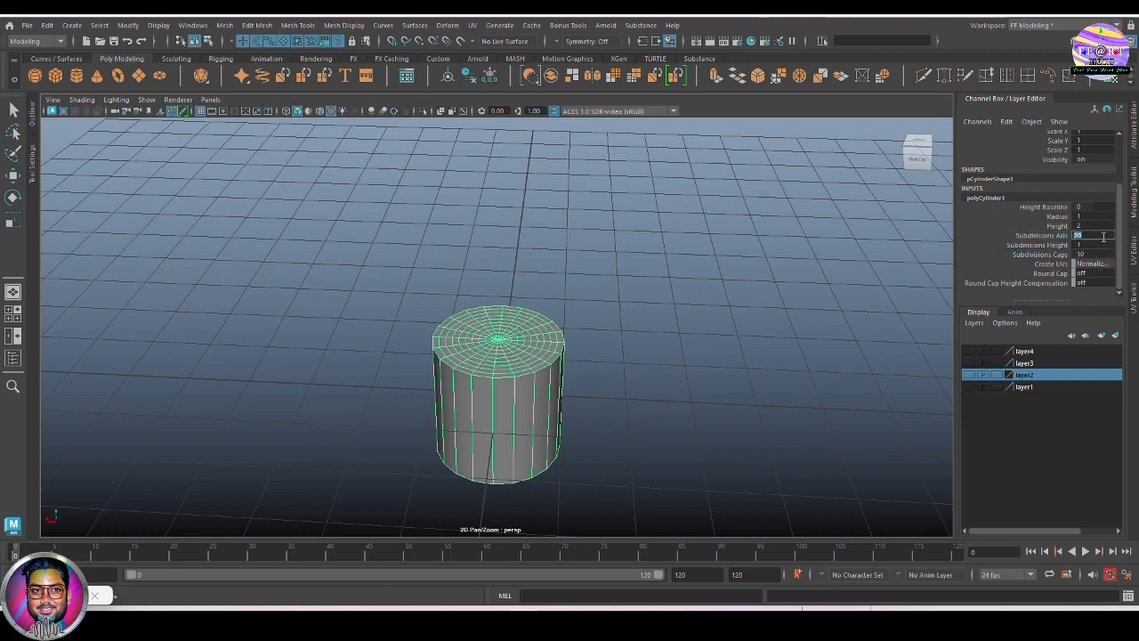
pyautogui.write('50')
pyautogui.press('Return')
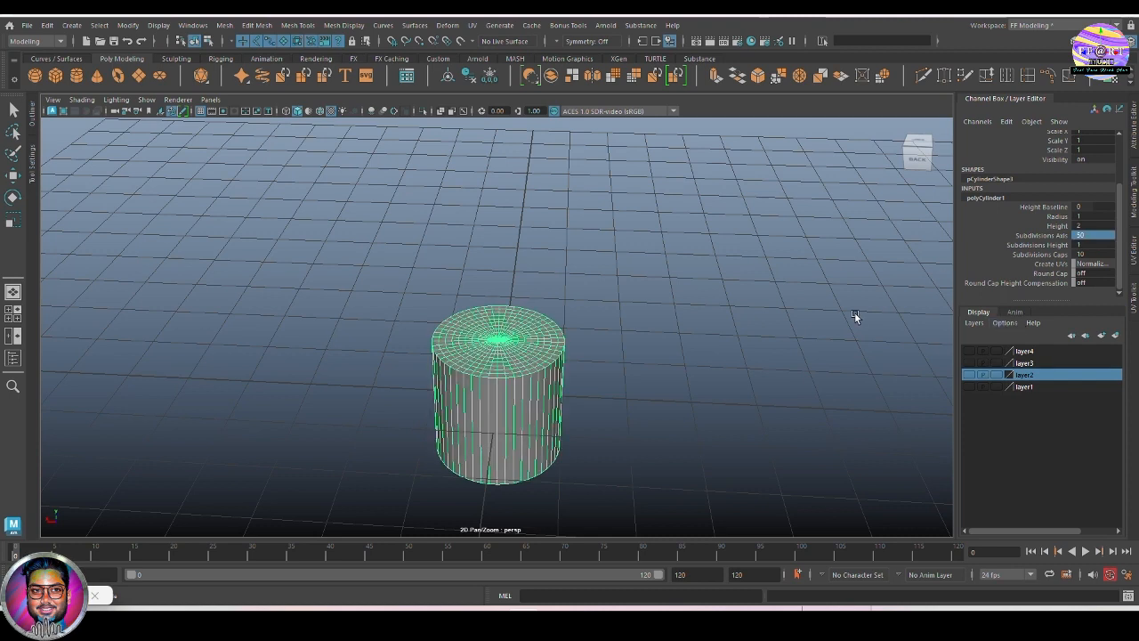
# - Delete the cylinder's side and bottom faces, keeping only the top cap, and select the remaining disc as an object
pyautogui.moveTo(532, 352); pyautogui.dragTo(536, 342, button='right')
pyautogui.keyDown('alt'); pyautogui.moveTo(596, 448); pyautogui.dragTo(358, 348); pyautogui.keyUp('alt')
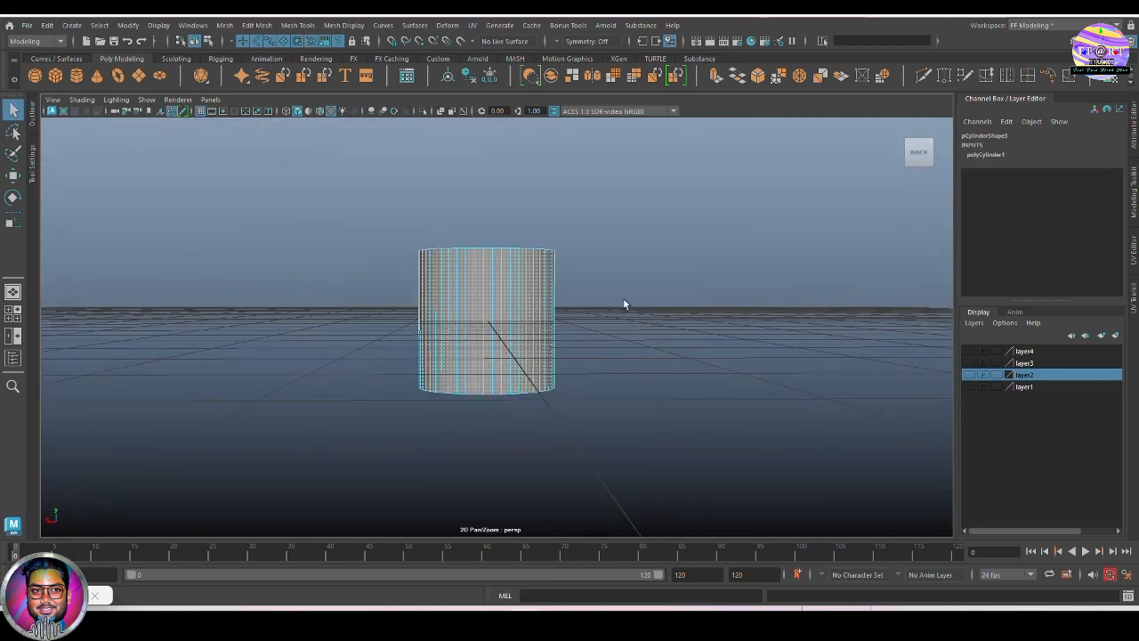
pyautogui.press('Delete')
pyautogui.keyDown('alt'); pyautogui.moveTo(597, 308); pyautogui.dragTo(552, 375); pyautogui.keyUp('alt')
pyautogui.moveTo(553, 375); pyautogui.dragTo(539, 362, button='right')
pyautogui.click(538, 362)
pyautogui.press('w')
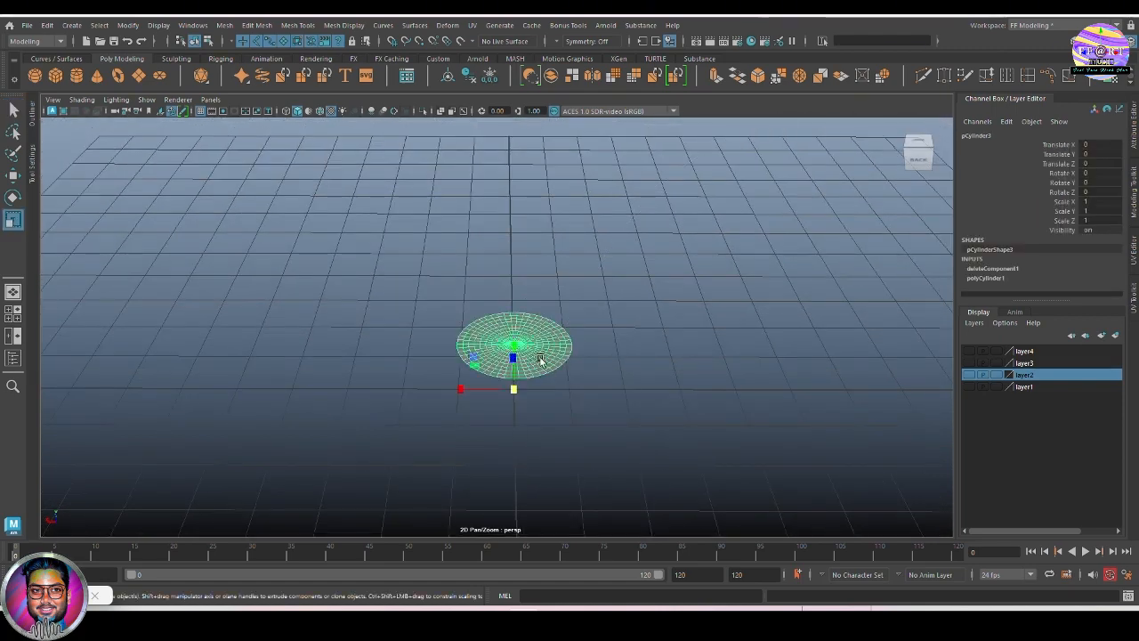
# - Center the disc's pivot and scale the disc up uniformly to about 5.05
pyautogui.scroll(-2, 172, 76)
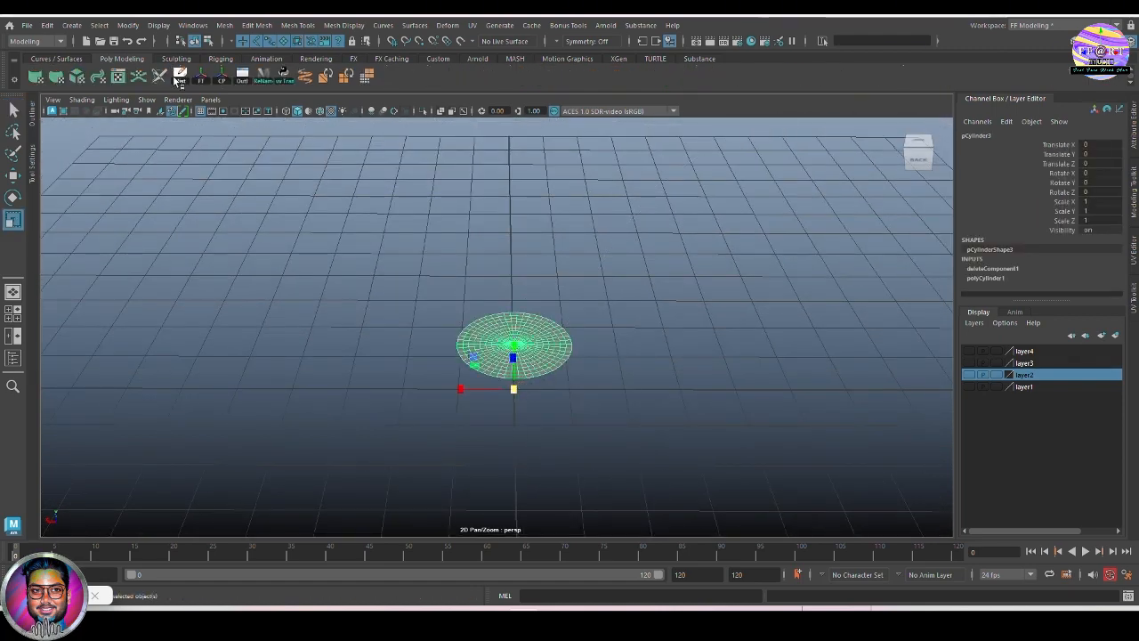
pyautogui.click(220, 81)
pyautogui.press('r')
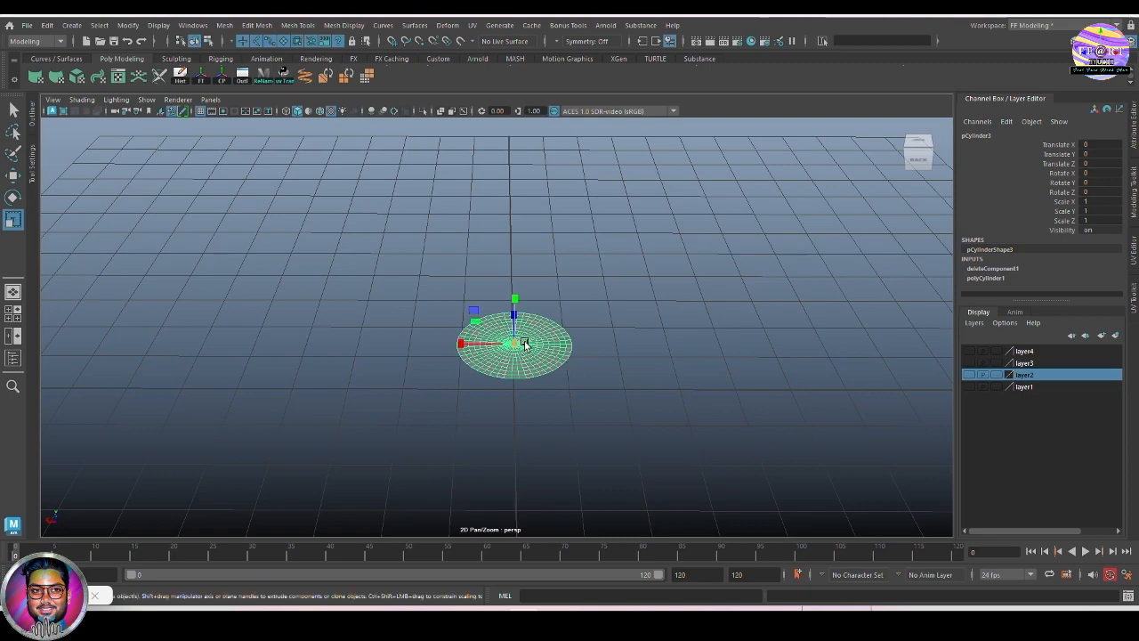
pyautogui.moveTo(516, 344); pyautogui.dragTo(842, 338)
pyautogui.keyDown('alt'); pyautogui.moveTo(841, 338); pyautogui.dragTo(252, 219, button='right'); pyautogui.keyUp('alt')
pyautogui.keyDown('alt'); pyautogui.moveTo(252, 219); pyautogui.dragTo(446, 243); pyautogui.keyUp('alt')
pyautogui.keyDown('alt'); pyautogui.moveTo(446, 243); pyautogui.dragTo(768, 422, button='right'); pyautogui.keyUp('alt')
pyautogui.keyDown('alt'); pyautogui.moveTo(768, 422); pyautogui.dragTo(717, 427); pyautogui.keyUp('alt')
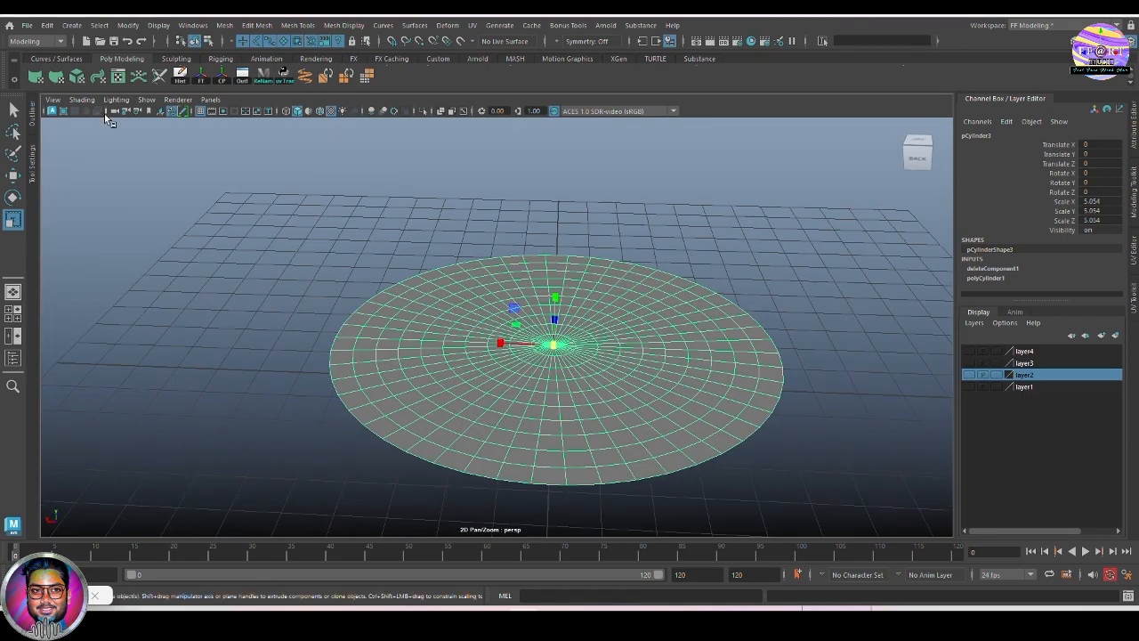
# - Delete the disc's construction history, freeze its transformations and deselect it
pyautogui.click(182, 80)
pyautogui.click(202, 80)
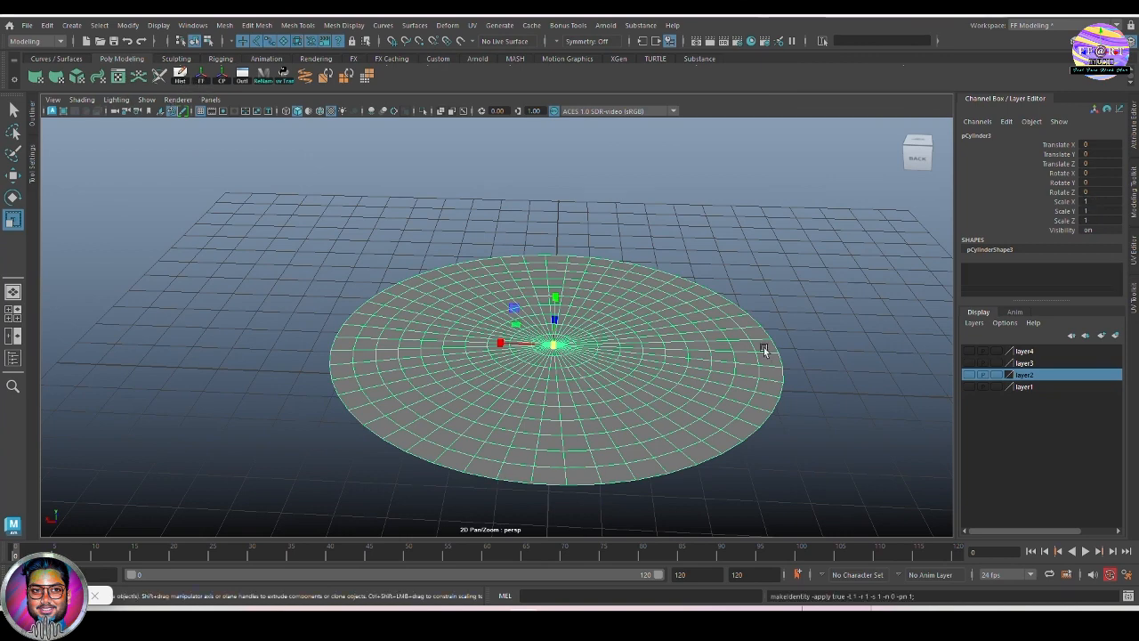
pyautogui.click(856, 393)
pyautogui.keyDown('alt'); pyautogui.moveTo(855, 392); pyautogui.dragTo(612, 406); pyautogui.keyUp('alt')
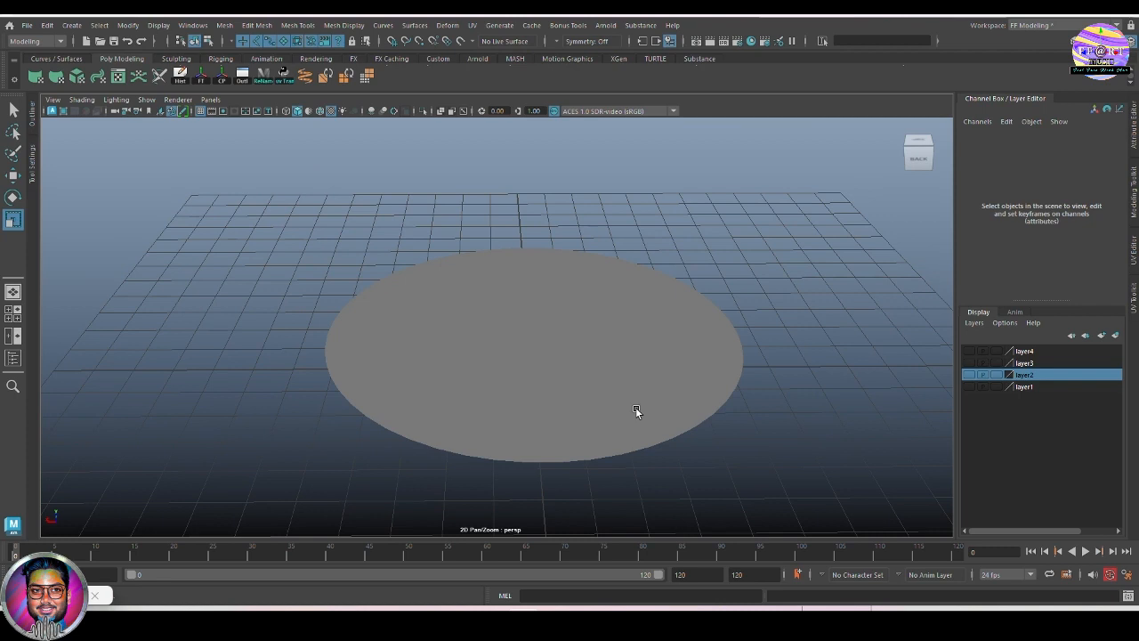
# - Apply a nonlinear Wave deformer to the disc
pyautogui.press('q')
pyautogui.click(635, 410)
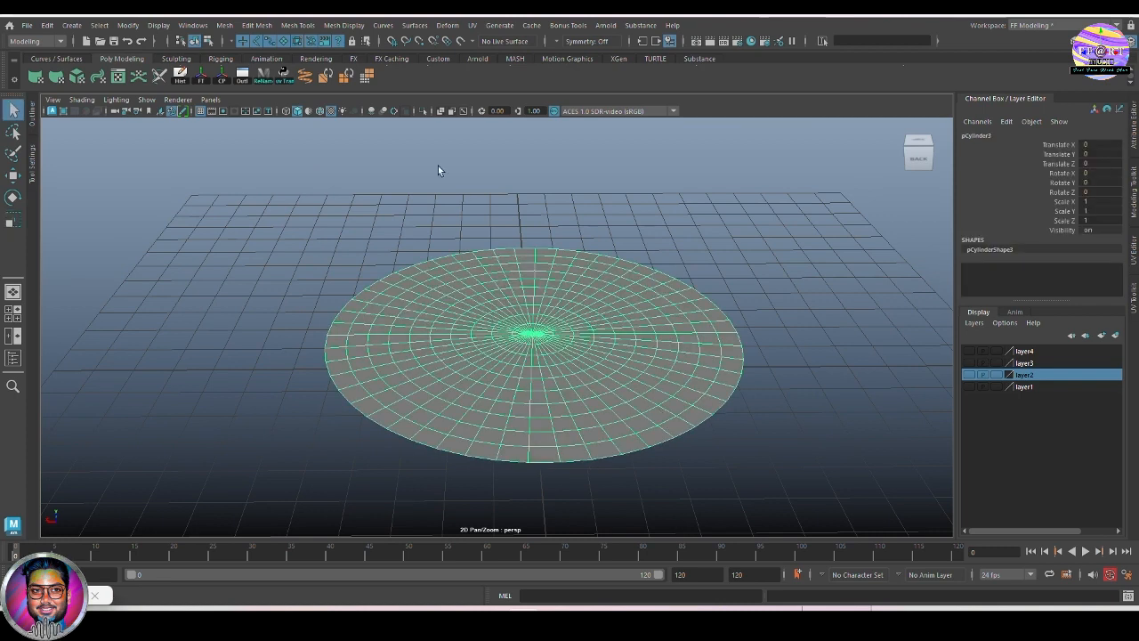
pyautogui.click(450, 25)
pyautogui.moveTo(501, 244)
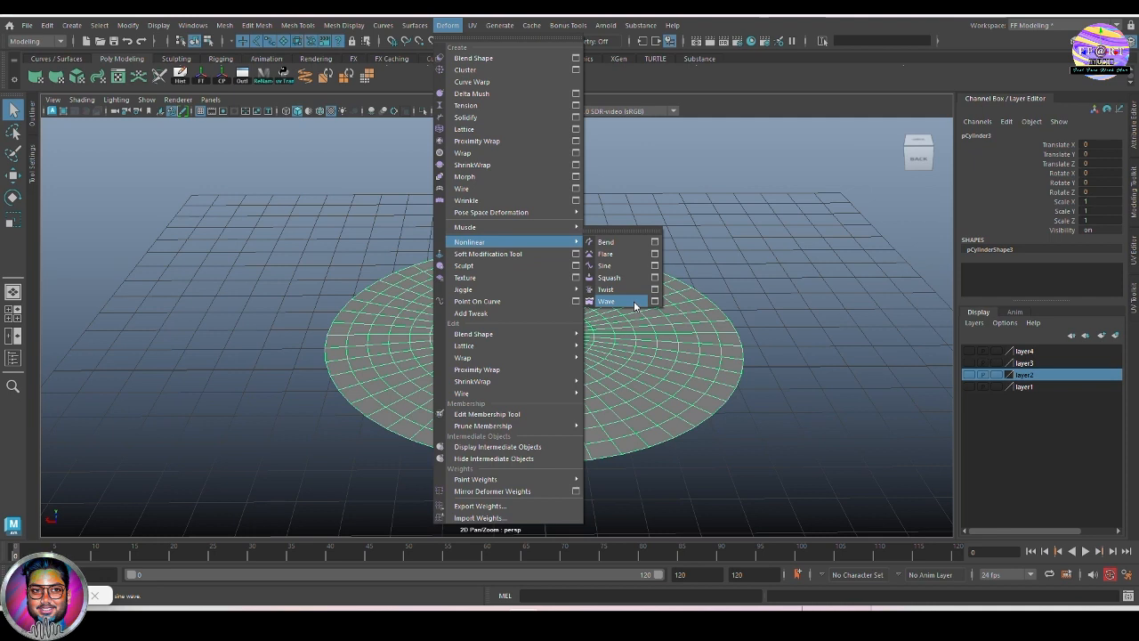
pyautogui.click(633, 301)
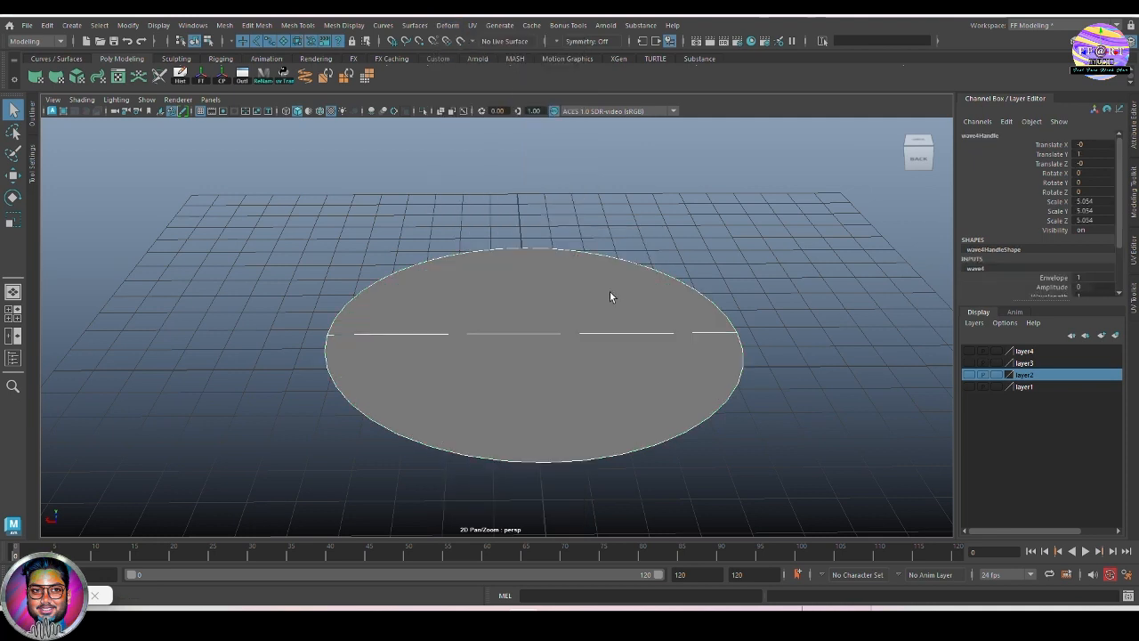
# - Examine the wave handle on the disc from several angles with X-ray shading turned on
pyautogui.keyDown('alt'); pyautogui.moveTo(795, 406); pyautogui.dragTo(628, 247); pyautogui.keyUp('alt')
pyautogui.keyDown('alt'); pyautogui.moveTo(775, 493); pyautogui.dragTo(767, 436); pyautogui.keyUp('alt')
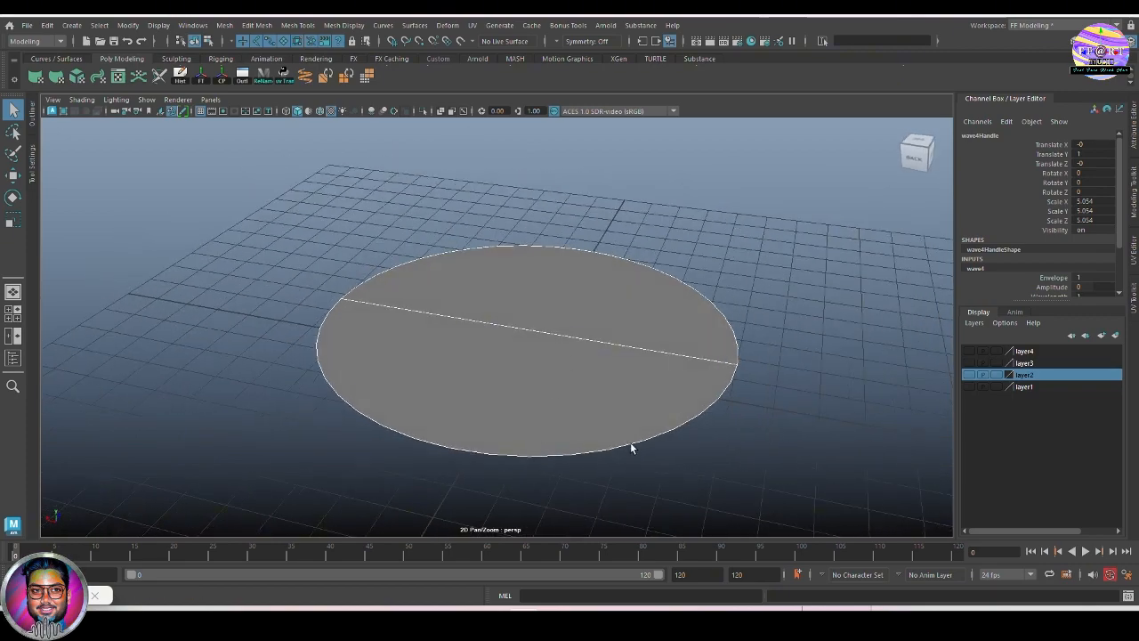
pyautogui.keyDown('alt'); pyautogui.moveTo(630, 447); pyautogui.dragTo(620, 408); pyautogui.keyUp('alt')
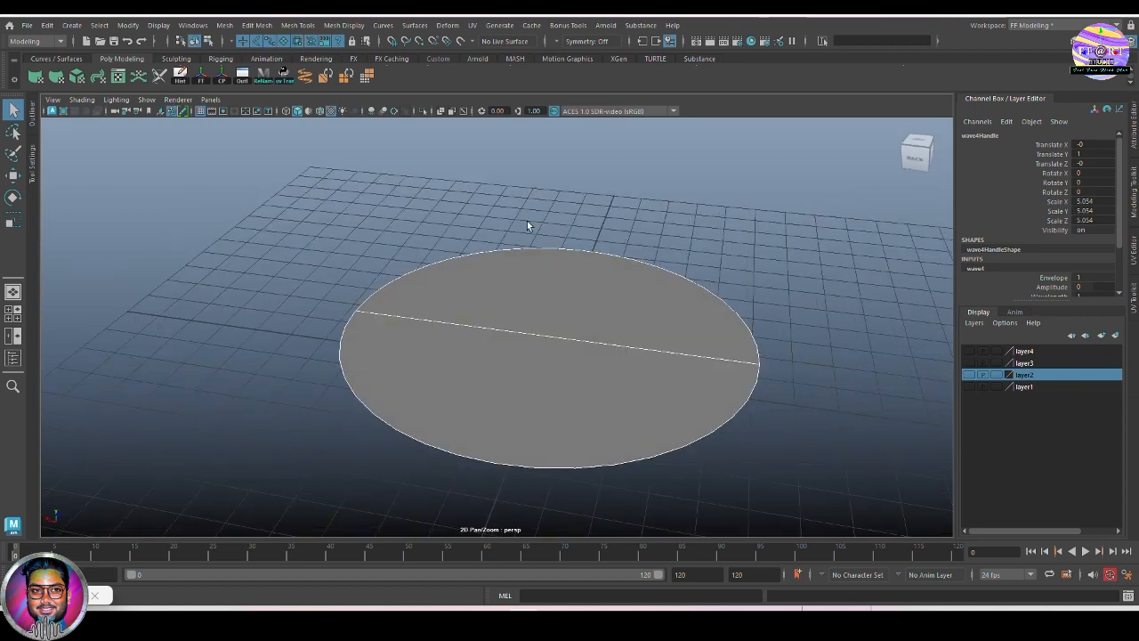
pyautogui.click(442, 109)
pyautogui.keyDown('alt'); pyautogui.moveTo(699, 372); pyautogui.dragTo(813, 380); pyautogui.keyUp('alt')
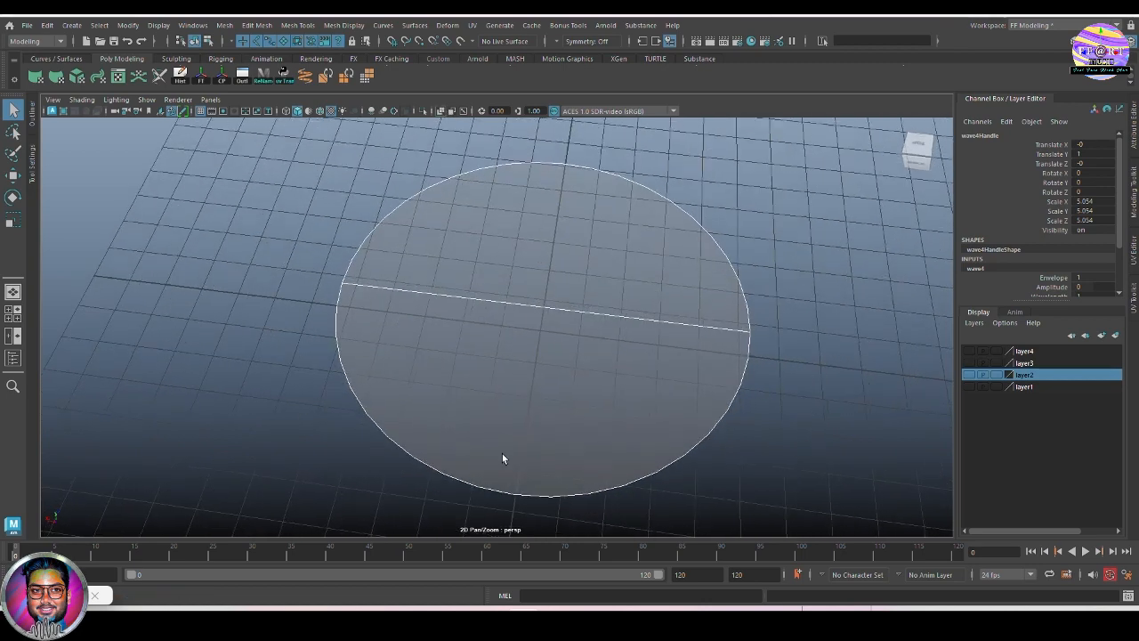
pyautogui.keyDown('alt'); pyautogui.moveTo(569, 338); pyautogui.dragTo(745, 415); pyautogui.keyUp('alt')
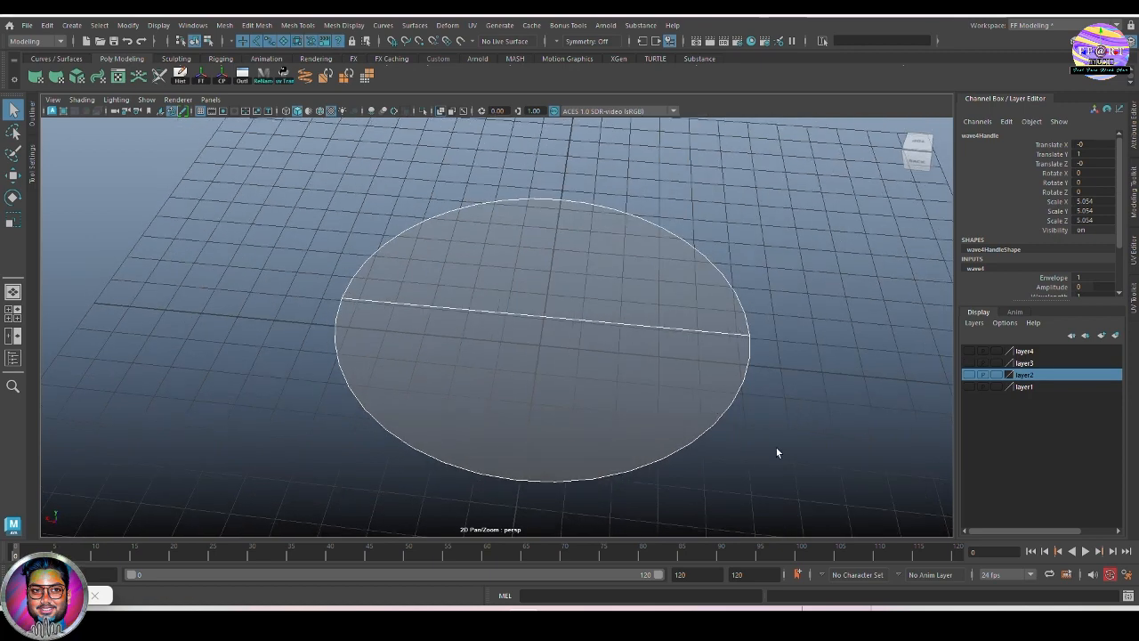
pyautogui.keyDown('alt'); pyautogui.moveTo(776, 453); pyautogui.dragTo(316, 398); pyautogui.keyUp('alt')
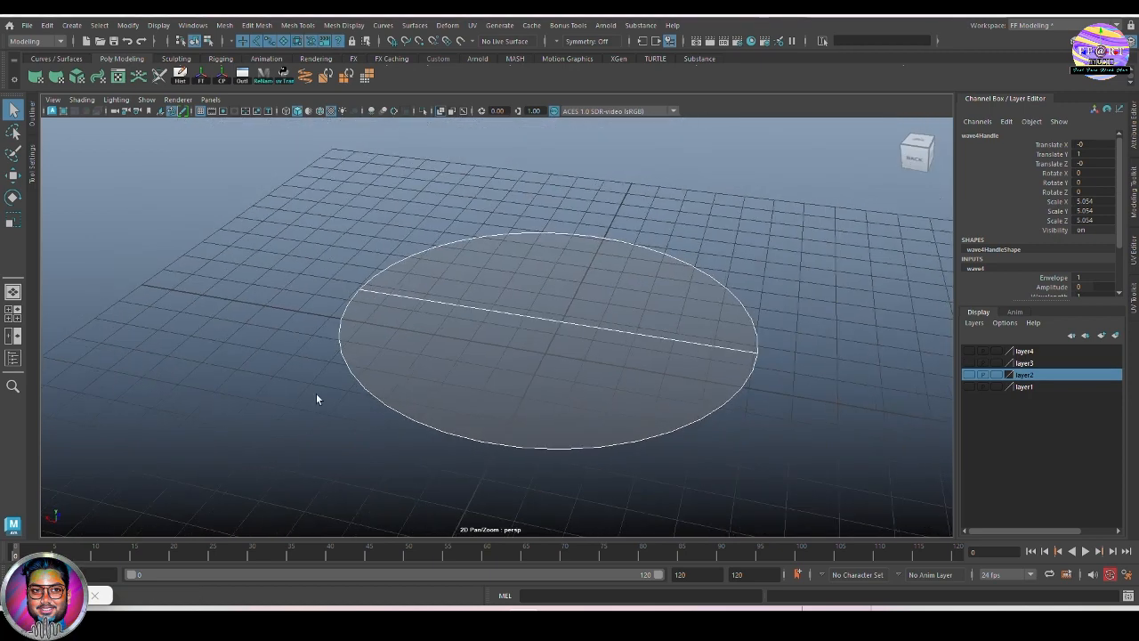
pyautogui.moveTo(745, 456)
pyautogui.keyDown('alt'); pyautogui.mouseDown()
pyautogui.moveTo(735, 452)
pyautogui.moveTo(762, 450)
pyautogui.mouseUp(); pyautogui.keyUp('alt')
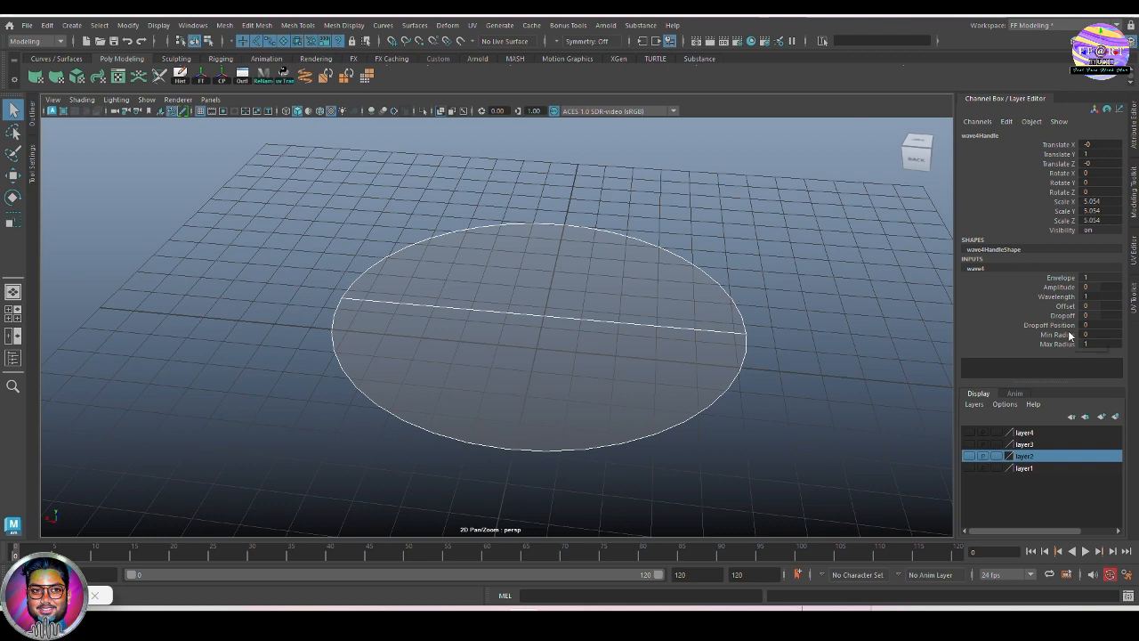
# - Try a wave amplitude of 0.3 on the disc and view the deformed shape from the side
pyautogui.click(1060, 286)
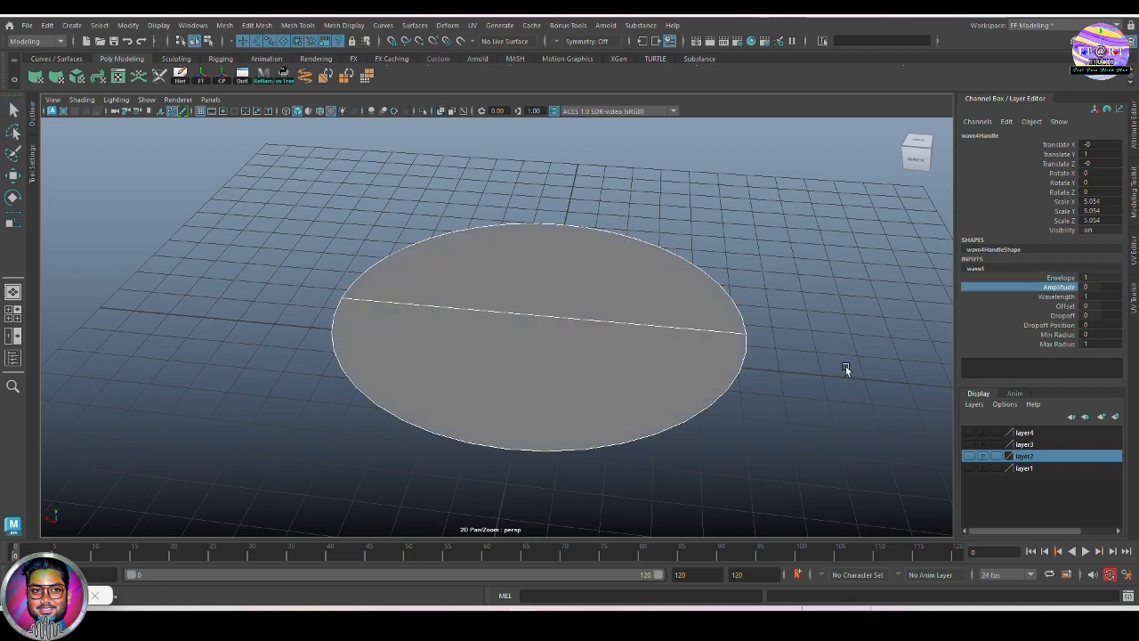
pyautogui.moveTo(828, 377); pyautogui.dragTo(837, 376, button='middle')
pyautogui.keyDown('alt'); pyautogui.moveTo(837, 377); pyautogui.dragTo(789, 388); pyautogui.keyUp('alt')
pyautogui.click(1091, 286)
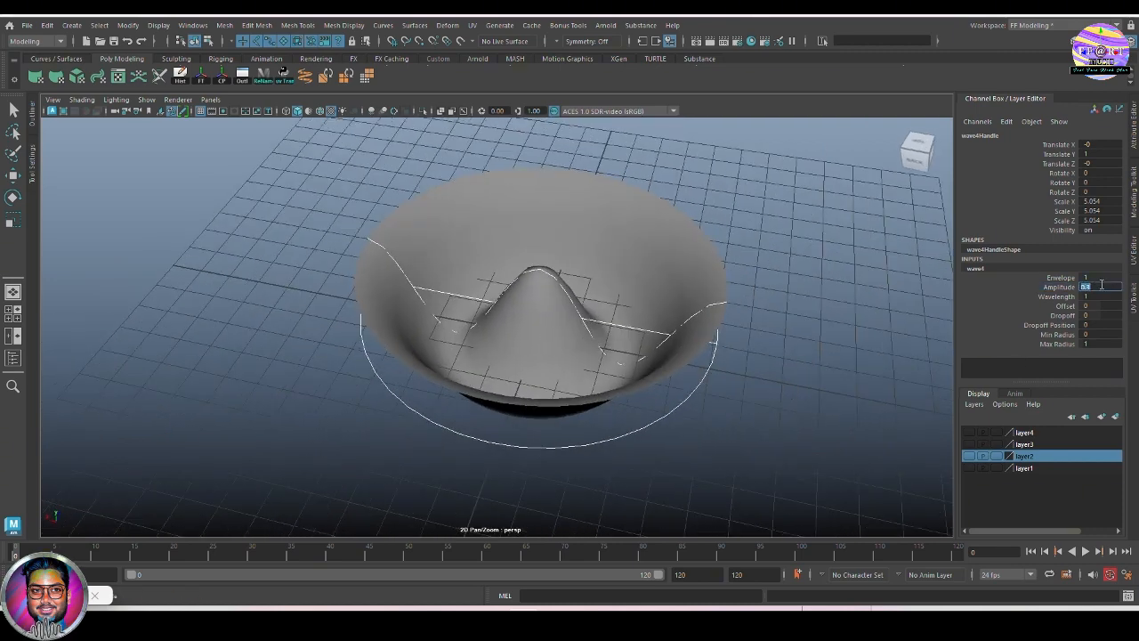
pyautogui.keyDown('alt'); pyautogui.moveTo(826, 343); pyautogui.dragTo(745, 376); pyautogui.keyUp('alt')
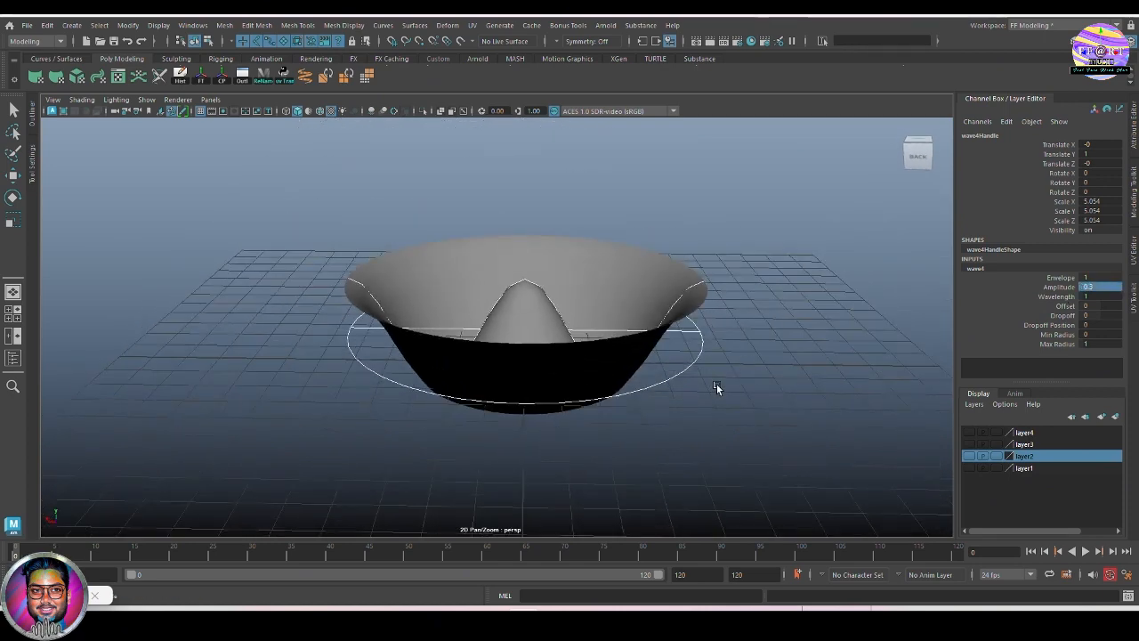
# - Show the deformed disc as wireframe in the front view and try wave amplitudes of 0.4 and 0.2
pyautogui.press('4')
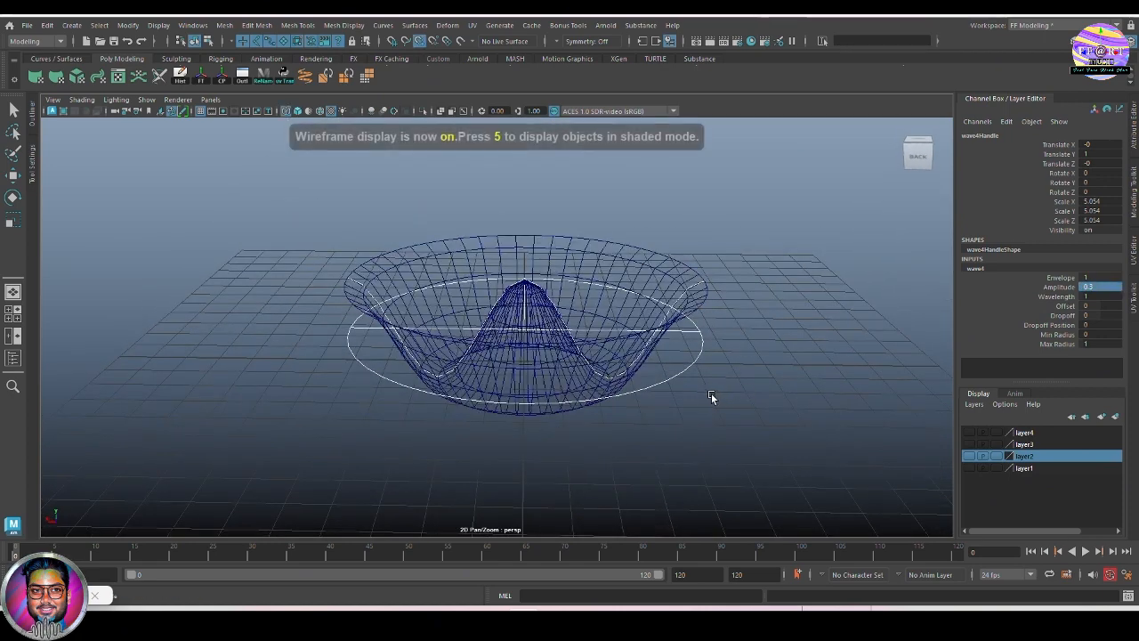
pyautogui.press('q')
pyautogui.click(711, 397)
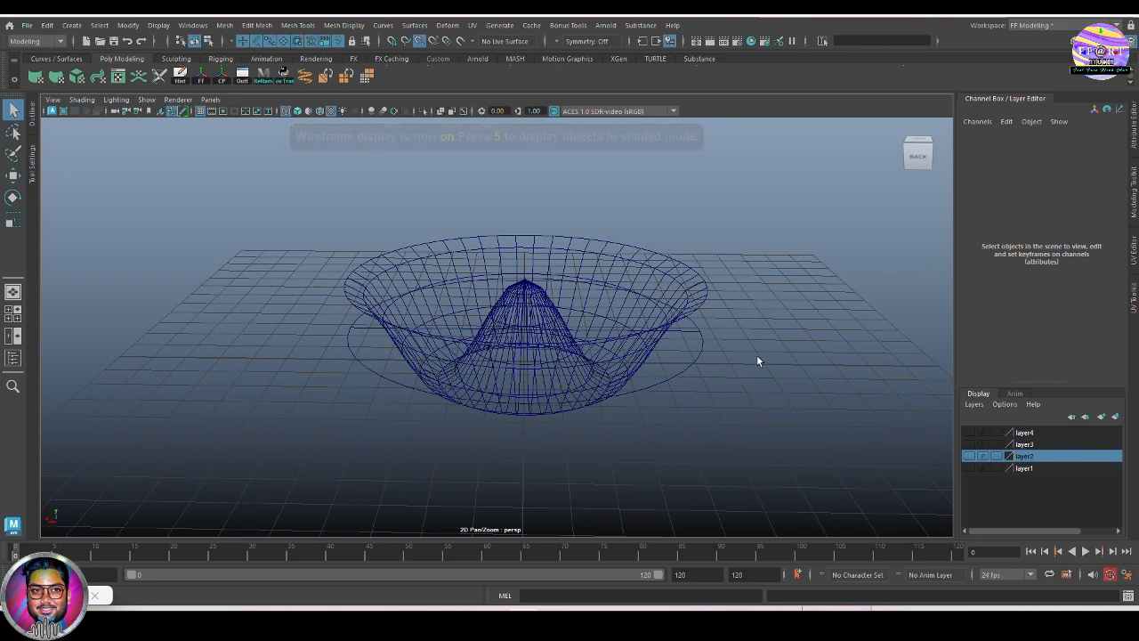
pyautogui.press('space')
pyautogui.moveTo(778, 365); pyautogui.dragTo(775, 394)
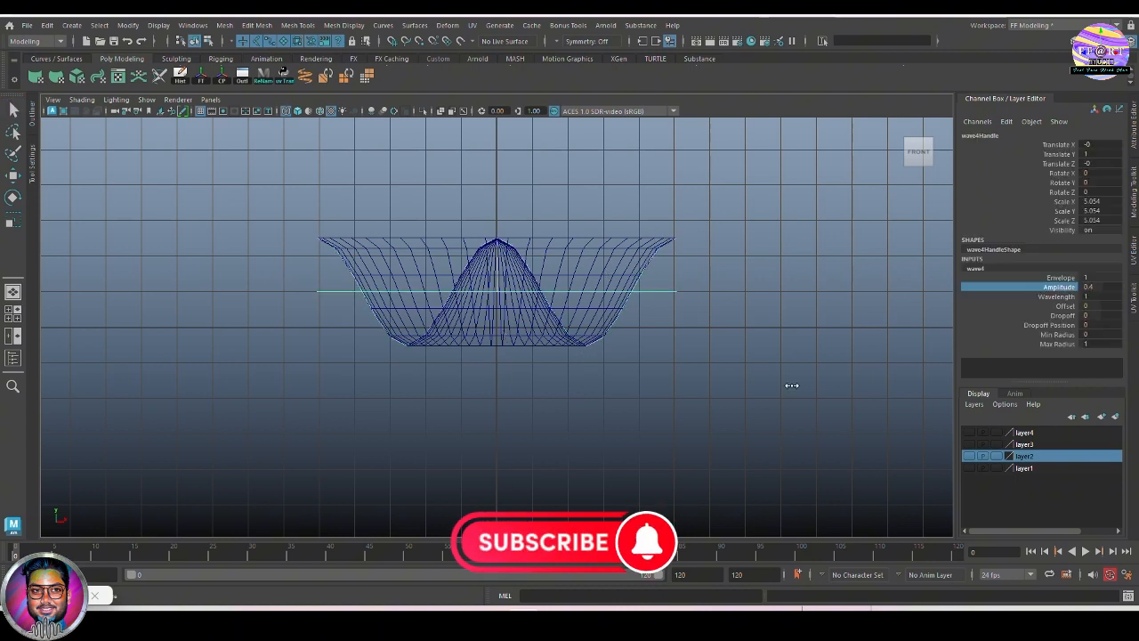
pyautogui.moveTo(791, 385); pyautogui.dragTo(791, 387, button='middle')
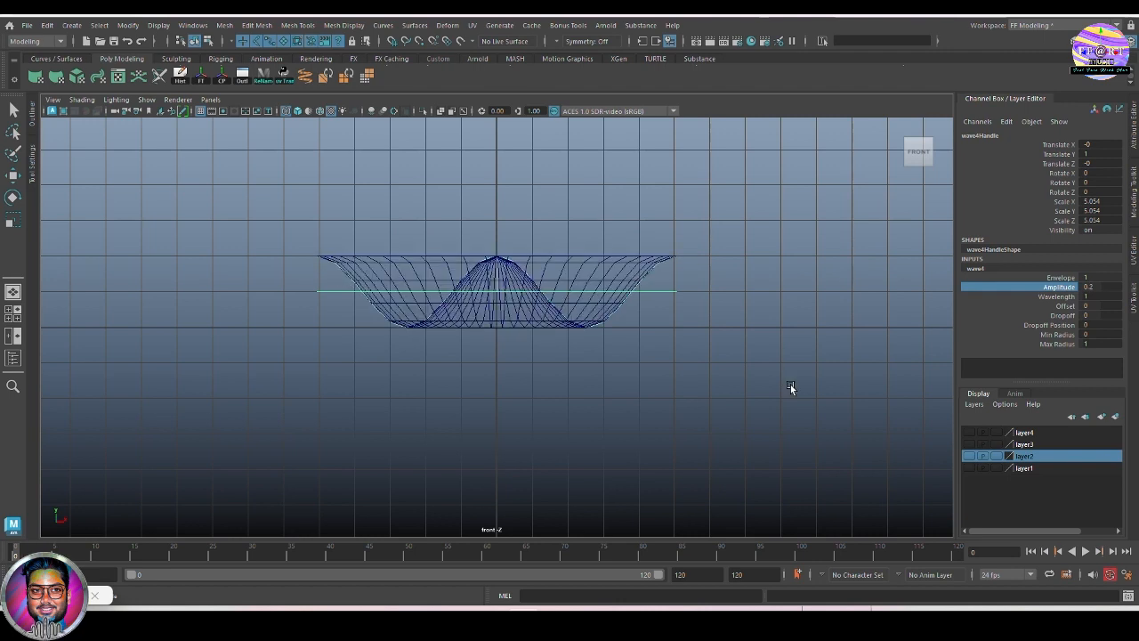
# - Set the wave amplitude to 0.05 and return to the shaded perspective view
pyautogui.click(1104, 287)
pyautogui.press('BackSpace')
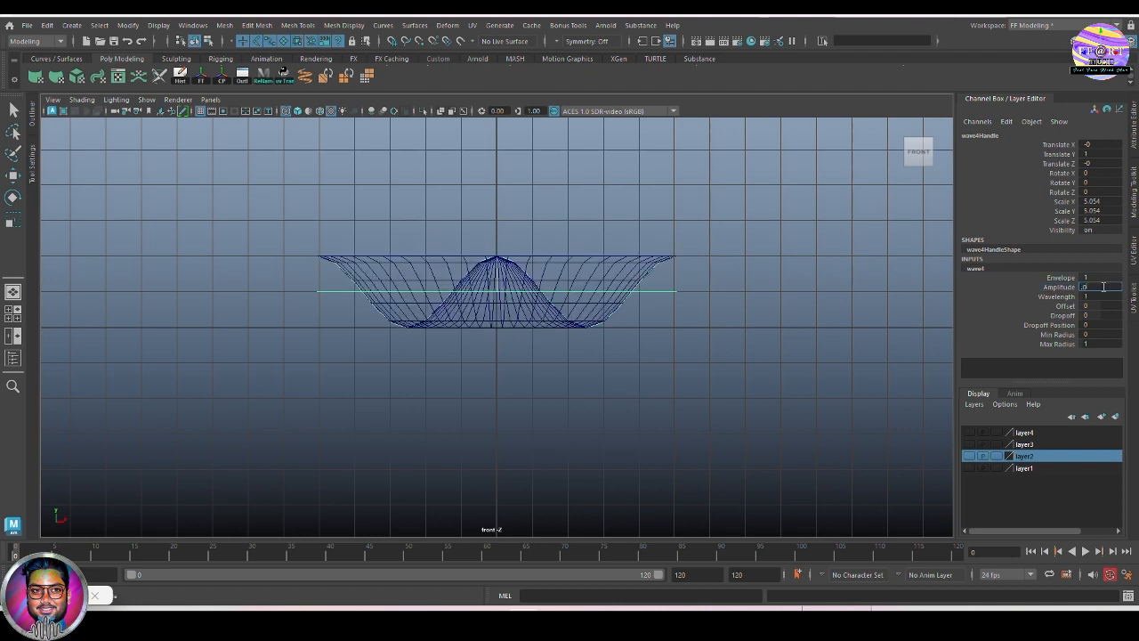
pyautogui.press('Return')
pyautogui.press('space')
pyautogui.press('5')
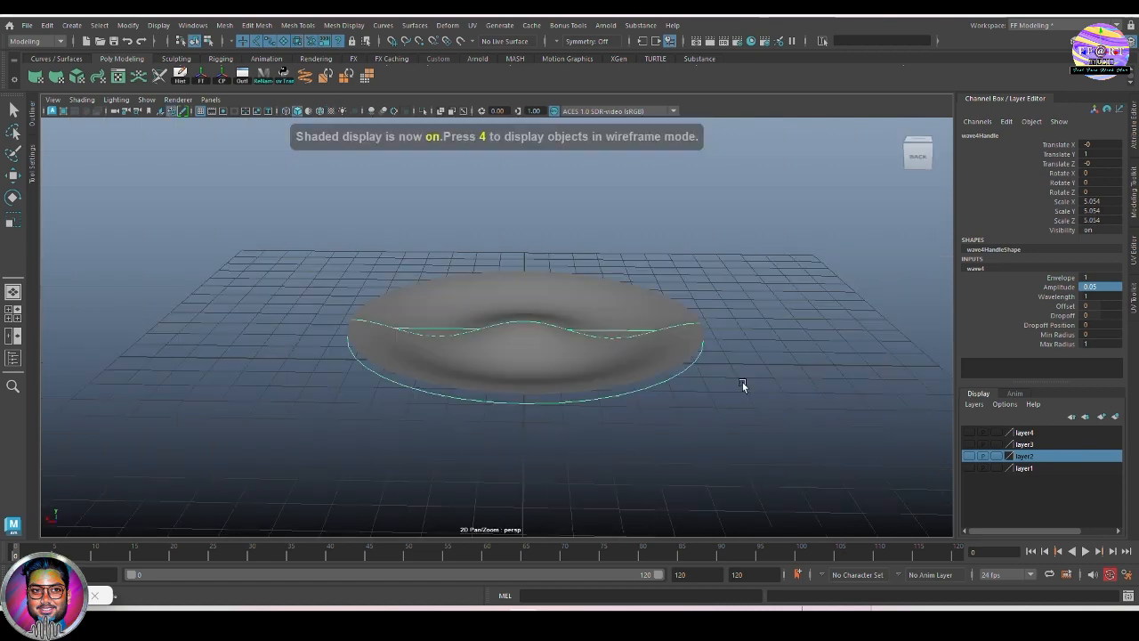
# - Reduce the wave deformer's wavelength to 0.8
pyautogui.keyDown('alt'); pyautogui.moveTo(742, 382); pyautogui.dragTo(805, 406, button='right'); pyautogui.keyUp('alt')
pyautogui.keyDown('alt'); pyautogui.moveTo(804, 406); pyautogui.dragTo(804, 413, button='middle'); pyautogui.keyUp('alt')
pyautogui.keyDown('alt'); pyautogui.moveTo(804, 412); pyautogui.dragTo(795, 427); pyautogui.keyUp('alt')
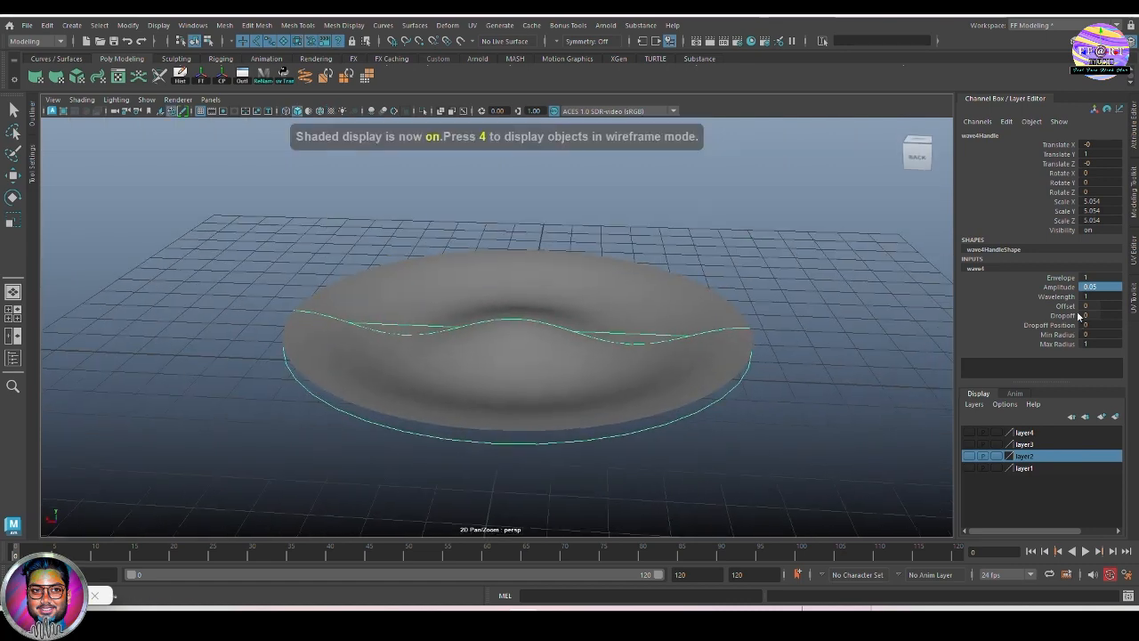
pyautogui.click(1067, 298)
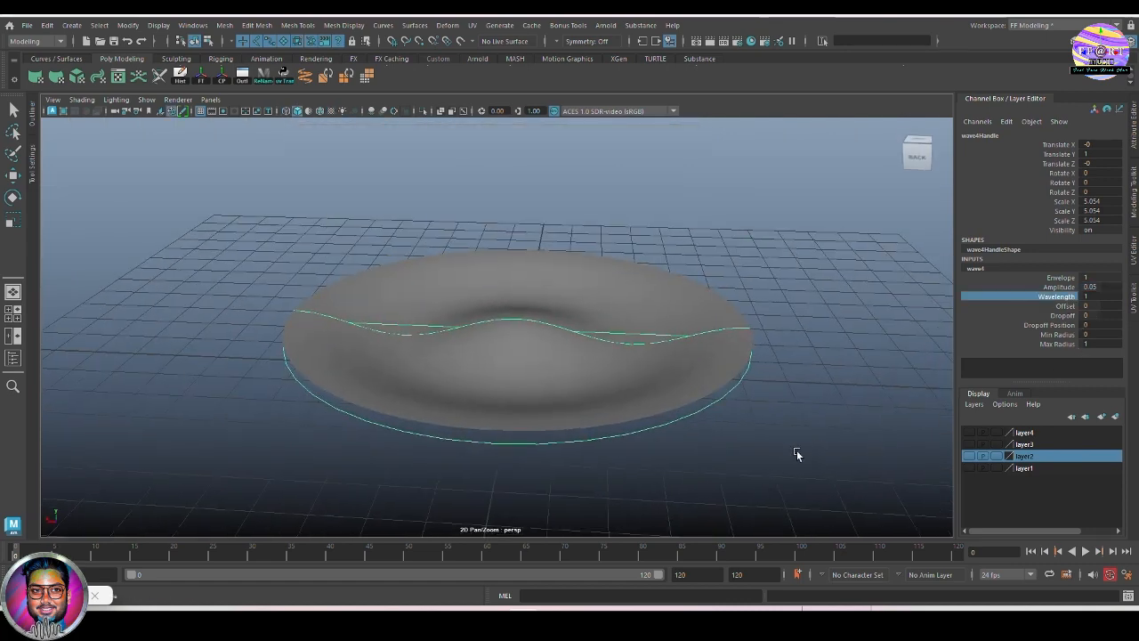
pyautogui.moveTo(796, 451); pyautogui.dragTo(801, 452, button='middle')
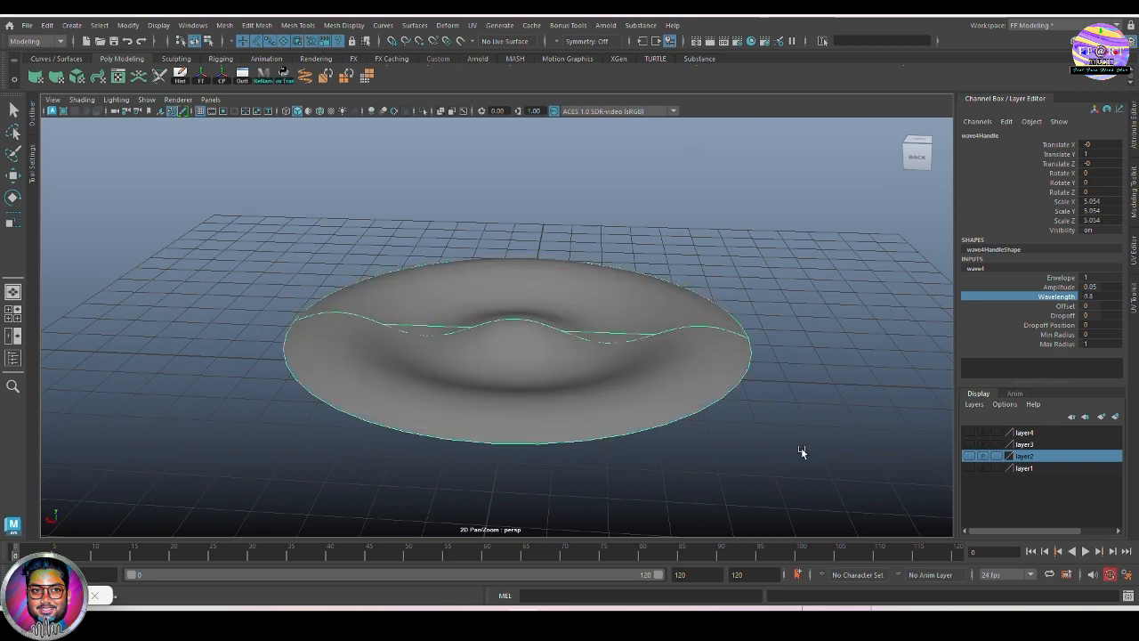
# - Try wavelengths of 0.5, 0.3 and 1.2 on the disc's wave deformer
pyautogui.keyDown('alt'); pyautogui.moveTo(594, 411); pyautogui.dragTo(628, 424); pyautogui.keyUp('alt')
pyautogui.moveTo(841, 393); pyautogui.dragTo(837, 392, button='middle')
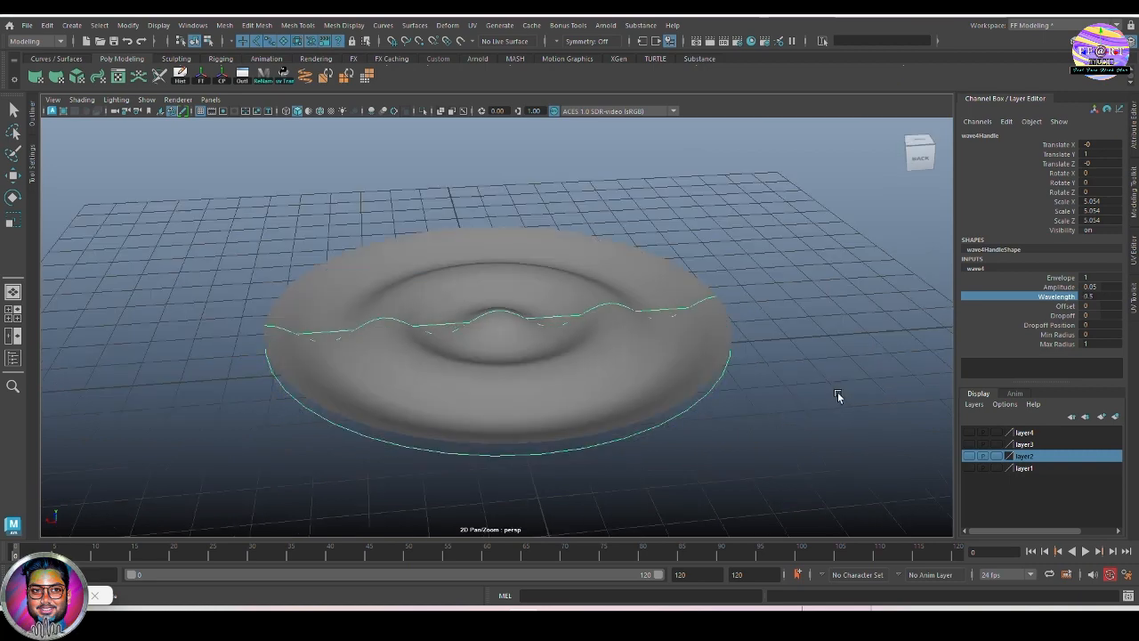
pyautogui.keyDown('alt'); pyautogui.moveTo(837, 395); pyautogui.dragTo(783, 407); pyautogui.keyUp('alt')
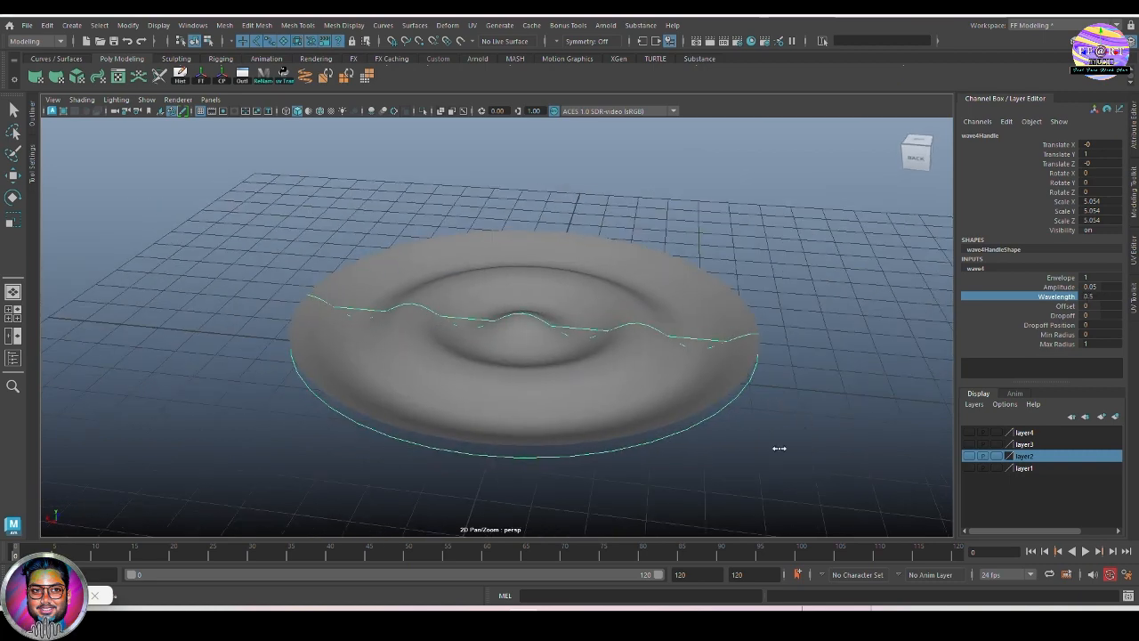
pyautogui.moveTo(779, 447); pyautogui.dragTo(777, 453, button='middle')
pyautogui.keyDown('alt'); pyautogui.moveTo(778, 453); pyautogui.dragTo(781, 417); pyautogui.keyUp('alt')
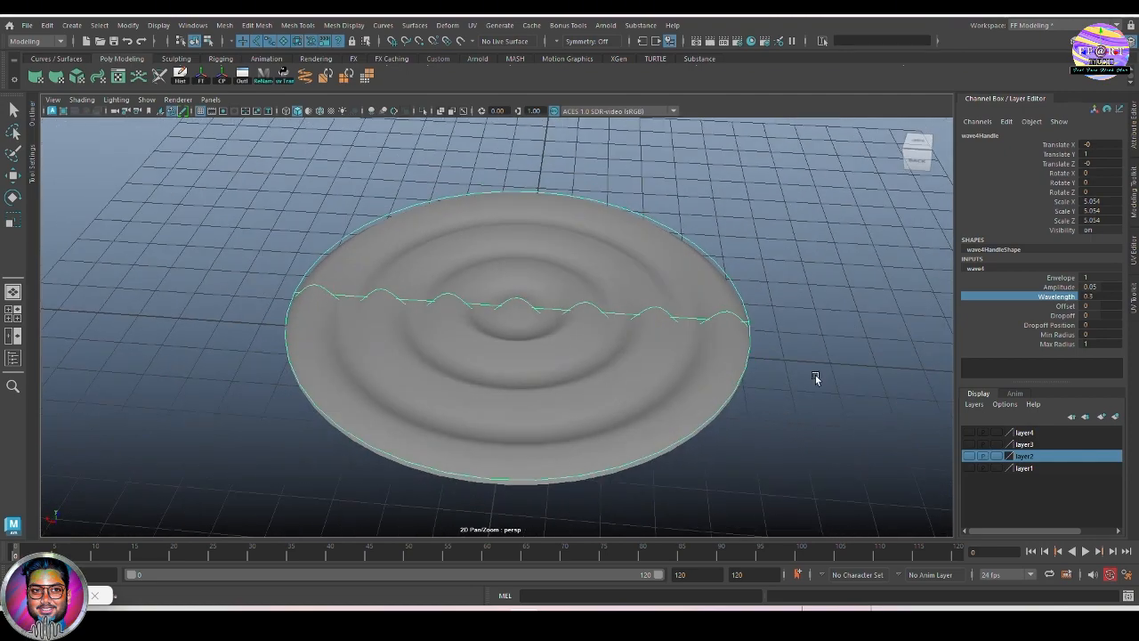
pyautogui.moveTo(721, 497); pyautogui.dragTo(713, 501, button='middle')
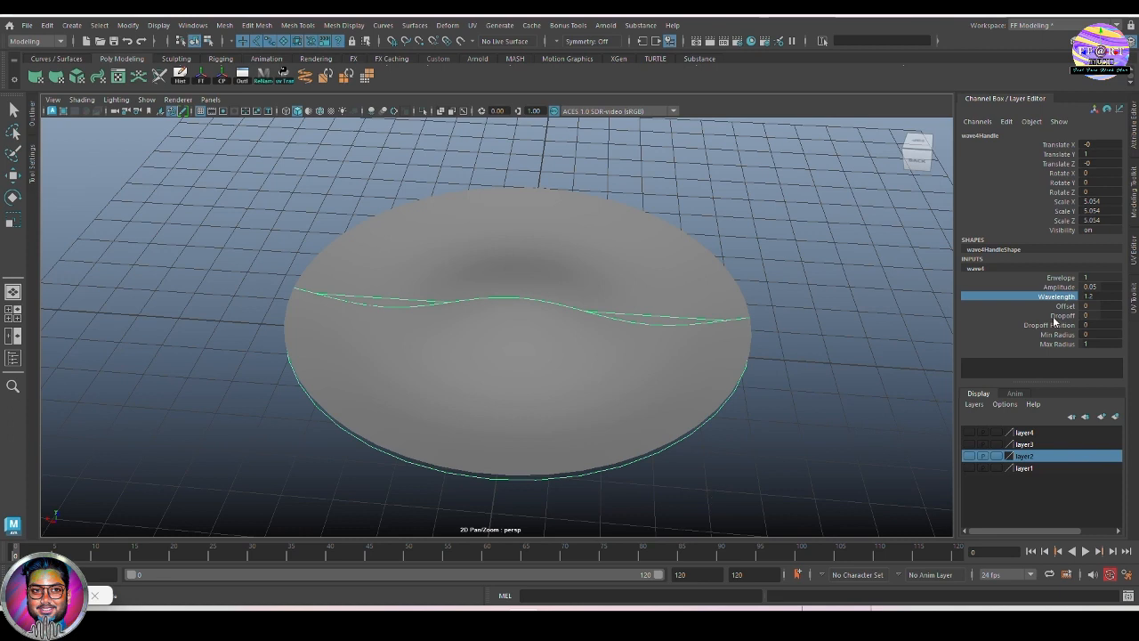
# - Set the wave's wavelength to 1 and show the disc as wireframe in the front view
pyautogui.doubleClick(1104, 297)
pyautogui.write('1')
pyautogui.press('Return')
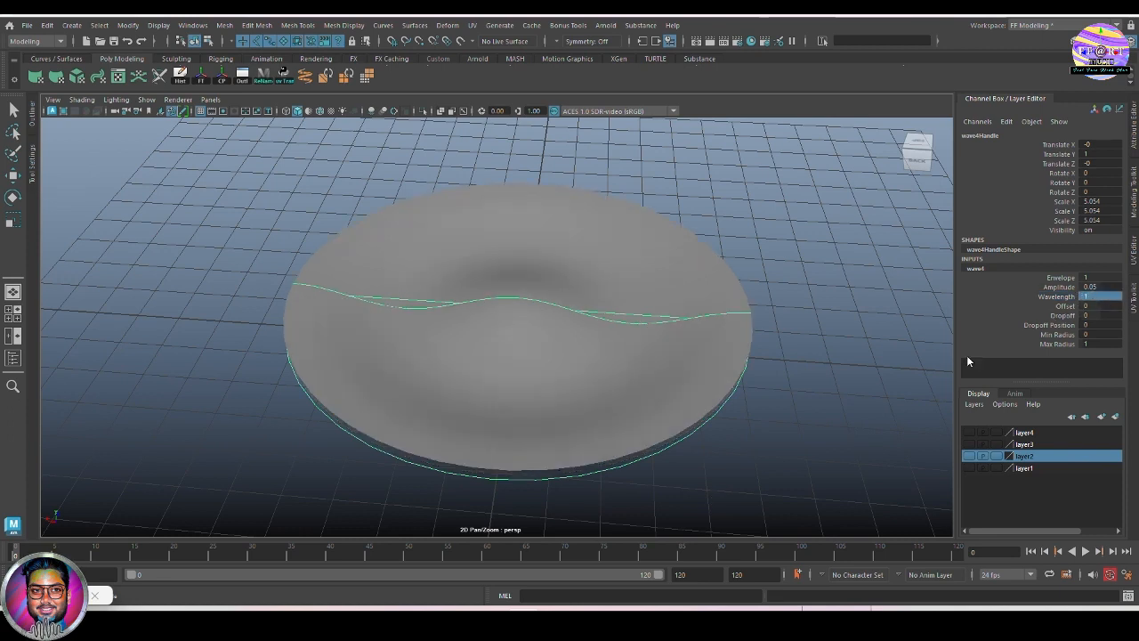
pyautogui.press('space')
pyautogui.moveTo(775, 365); pyautogui.dragTo(772, 394)
pyautogui.press('4')
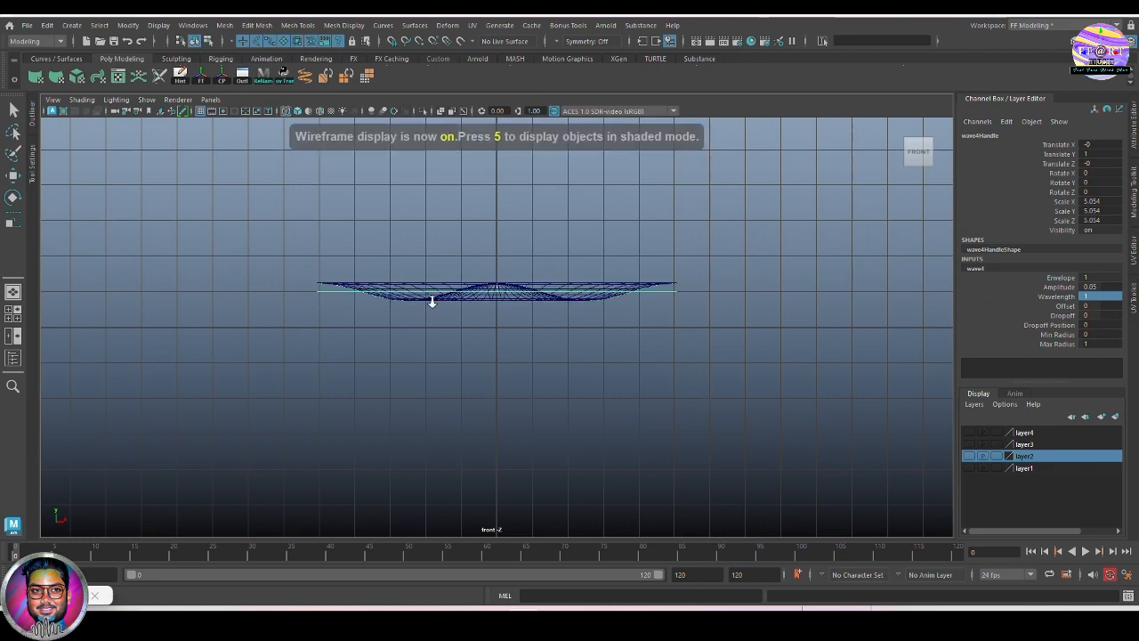
pyautogui.scroll(3, 433, 300)
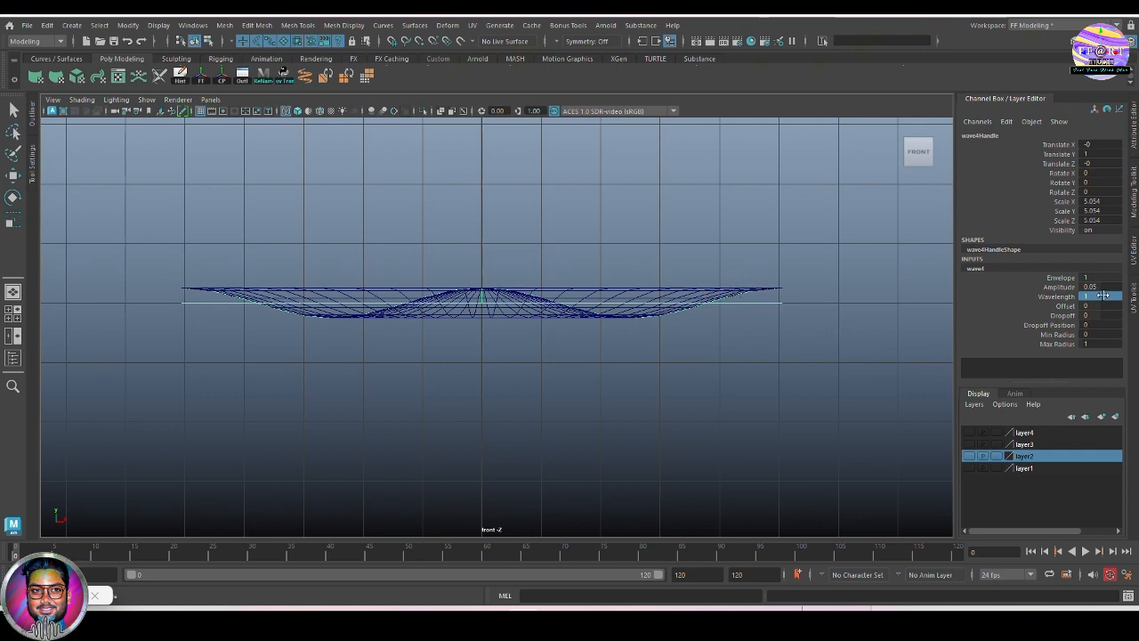
# - Set the wave's wavelength to 0.3 and view the shaded ripples in perspective
pyautogui.click(1113, 296)
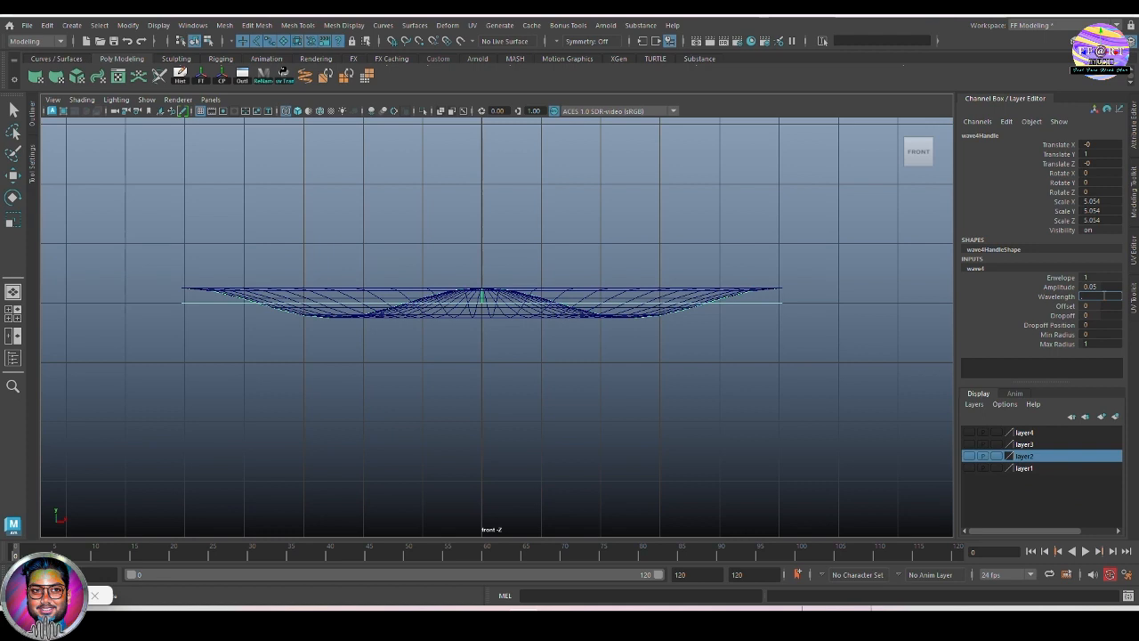
pyautogui.press('Return')
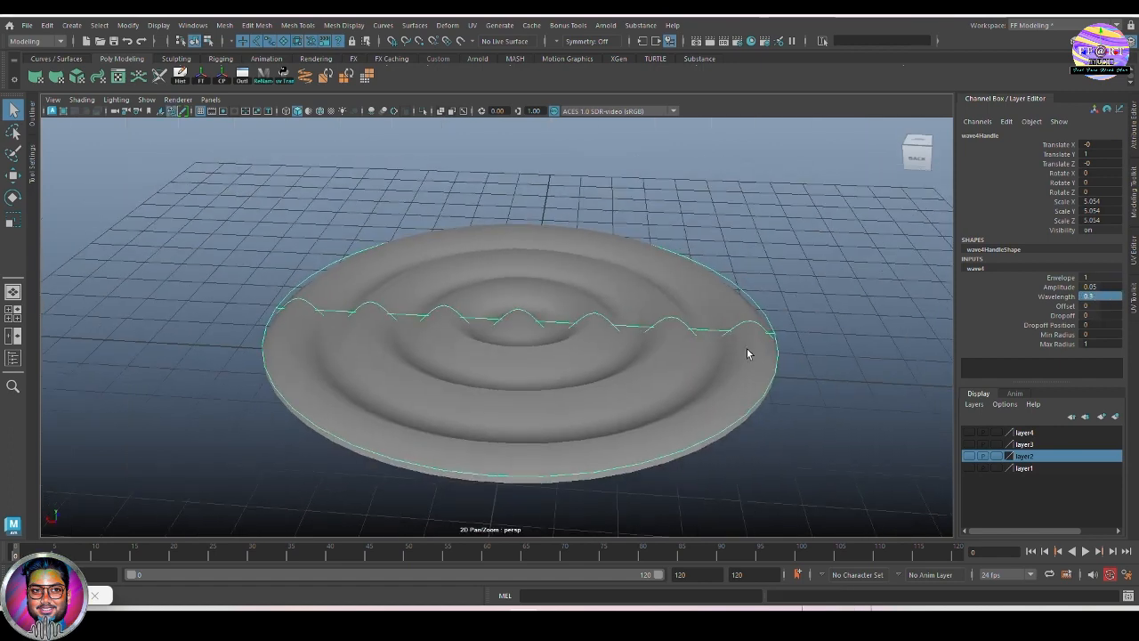
pyautogui.keyDown('alt'); pyautogui.moveTo(746, 353); pyautogui.dragTo(653, 283); pyautogui.keyUp('alt')
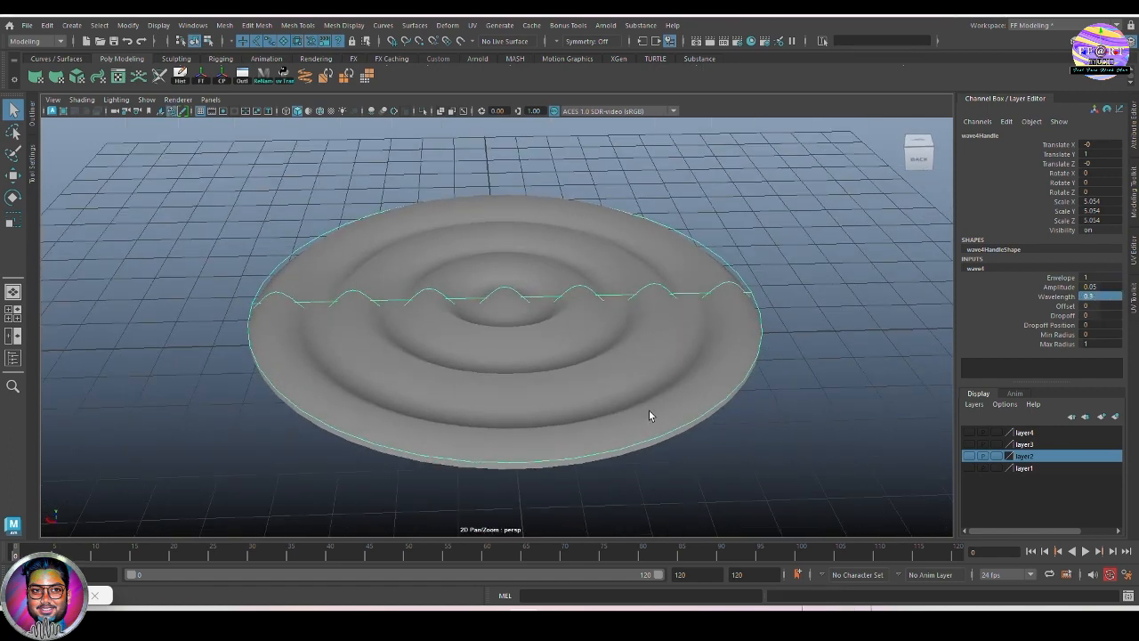
pyautogui.moveTo(650, 412)
pyautogui.keyDown('alt'); pyautogui.mouseDown()
pyautogui.moveTo(604, 389)
pyautogui.moveTo(635, 389)
pyautogui.moveTo(656, 445)
pyautogui.moveTo(656, 427)
pyautogui.mouseUp(); pyautogui.keyUp('alt')
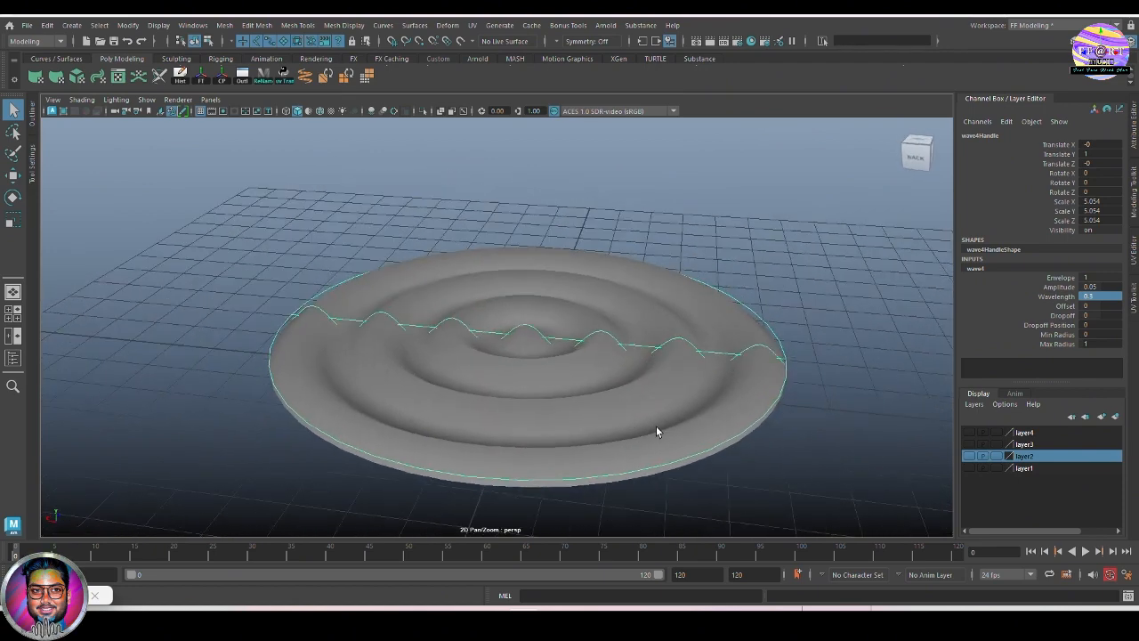
# - Try raising the wave deformer's offset to values such as 0.6 while viewing the shifted ripples
pyautogui.click(1063, 306)
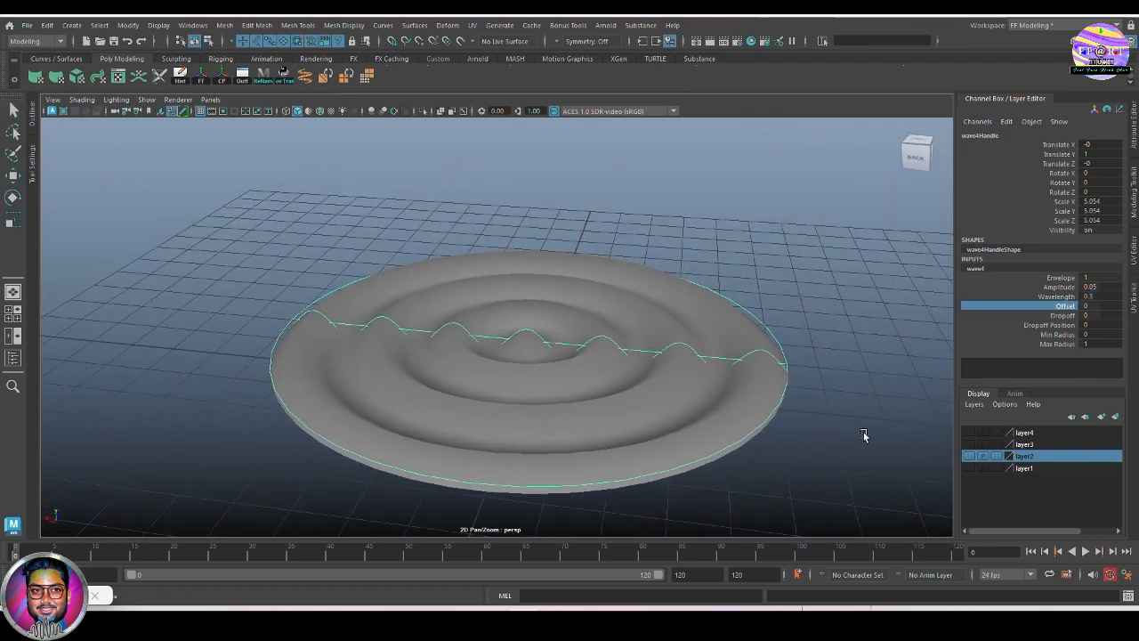
pyautogui.keyDown('alt'); pyautogui.moveTo(842, 452); pyautogui.dragTo(835, 419, button='middle'); pyautogui.keyUp('alt')
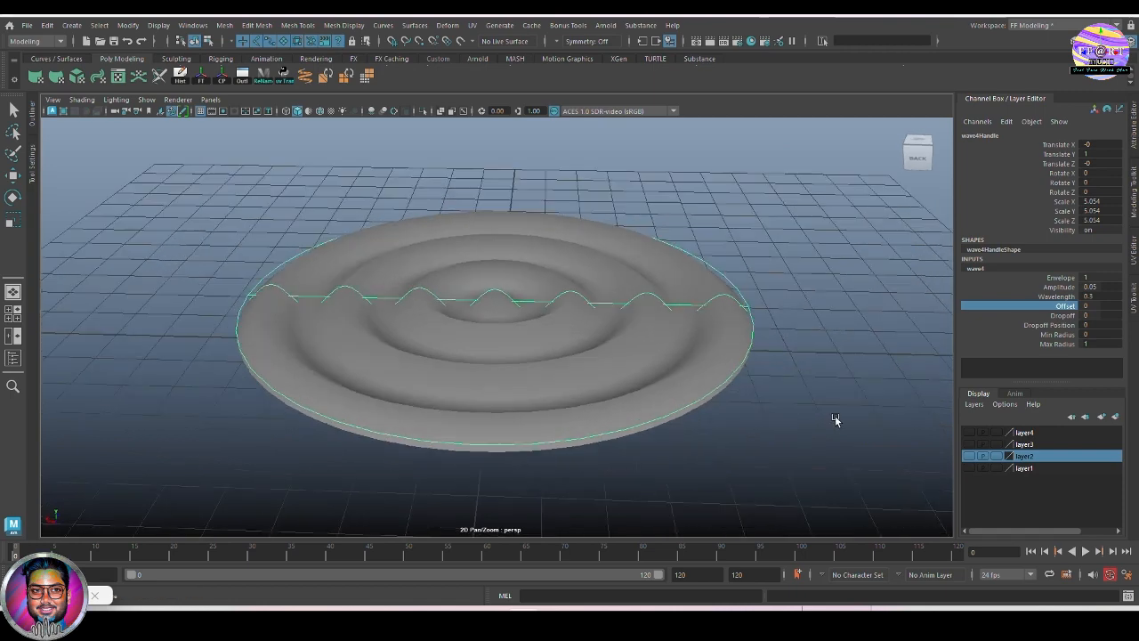
pyautogui.moveTo(739, 463)
pyautogui.keyDown('alt'); pyautogui.mouseDown()
pyautogui.moveTo(775, 473)
pyautogui.moveTo(735, 463)
pyautogui.moveTo(752, 461)
pyautogui.mouseUp(); pyautogui.keyUp('alt')
pyautogui.moveTo(752, 461); pyautogui.dragTo(782, 420, button='middle')
pyautogui.keyDown('alt'); pyautogui.moveTo(783, 420); pyautogui.dragTo(792, 389); pyautogui.keyUp('alt')
pyautogui.moveTo(791, 390); pyautogui.dragTo(791, 389, button='middle')
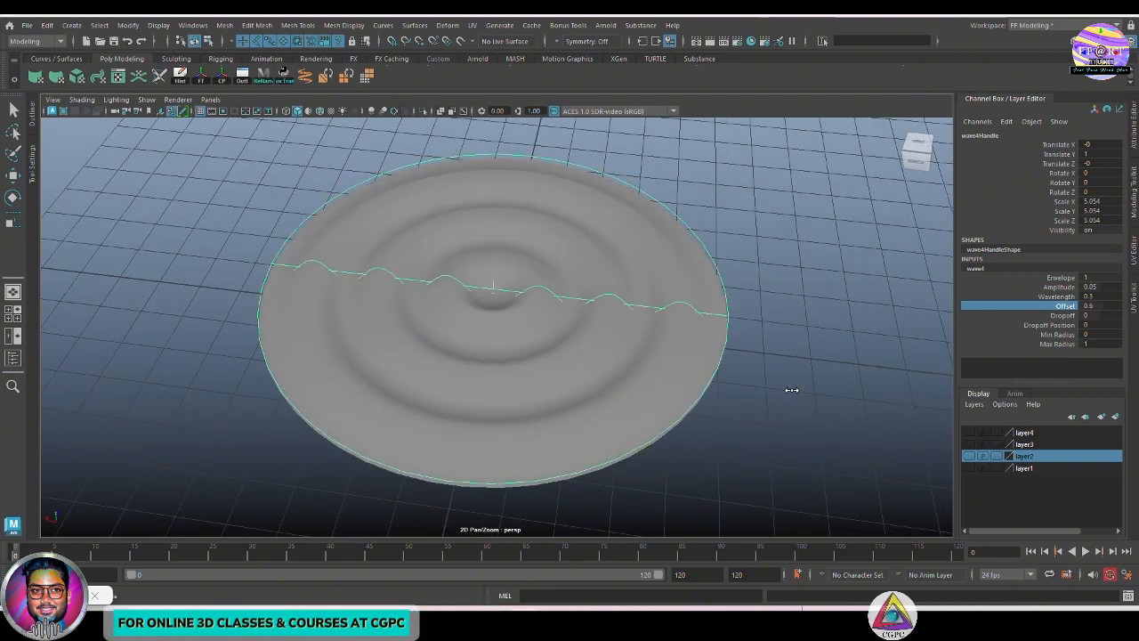
pyautogui.keyDown('alt'); pyautogui.moveTo(791, 389); pyautogui.dragTo(813, 419); pyautogui.keyUp('alt')
# - Reset the wave deformer's offset to 0
pyautogui.click(1062, 315)
pyautogui.keyDown('alt'); pyautogui.moveTo(813, 419); pyautogui.dragTo(824, 448, button='right'); pyautogui.keyUp('alt')
pyautogui.keyDown('alt'); pyautogui.moveTo(824, 447); pyautogui.dragTo(840, 439); pyautogui.keyUp('alt')
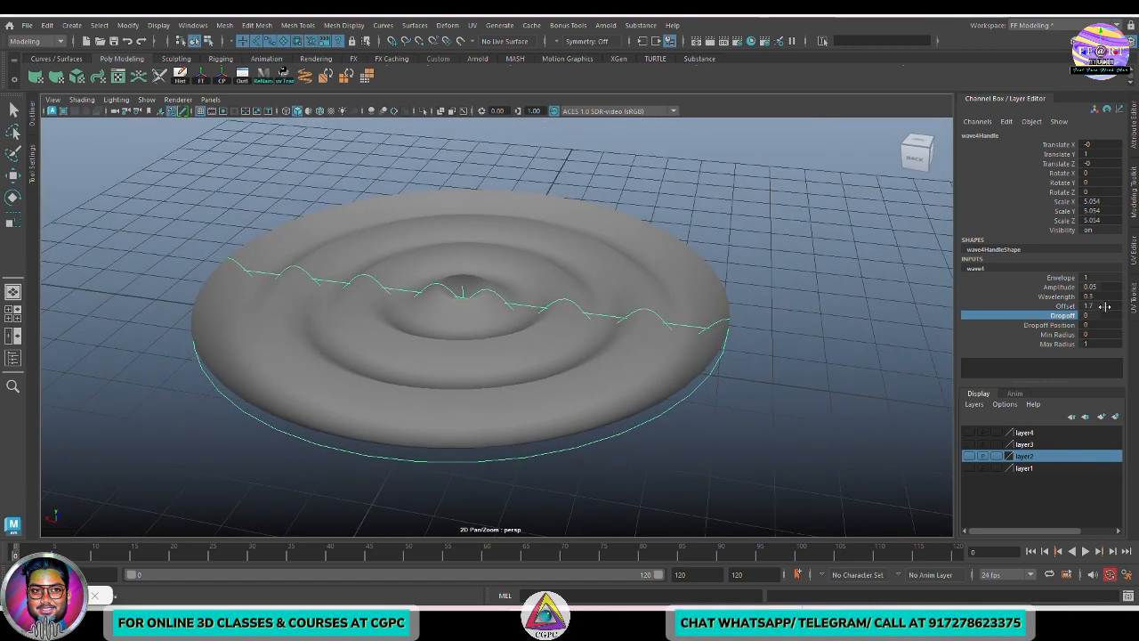
pyautogui.doubleClick(1106, 306)
pyautogui.write('9')
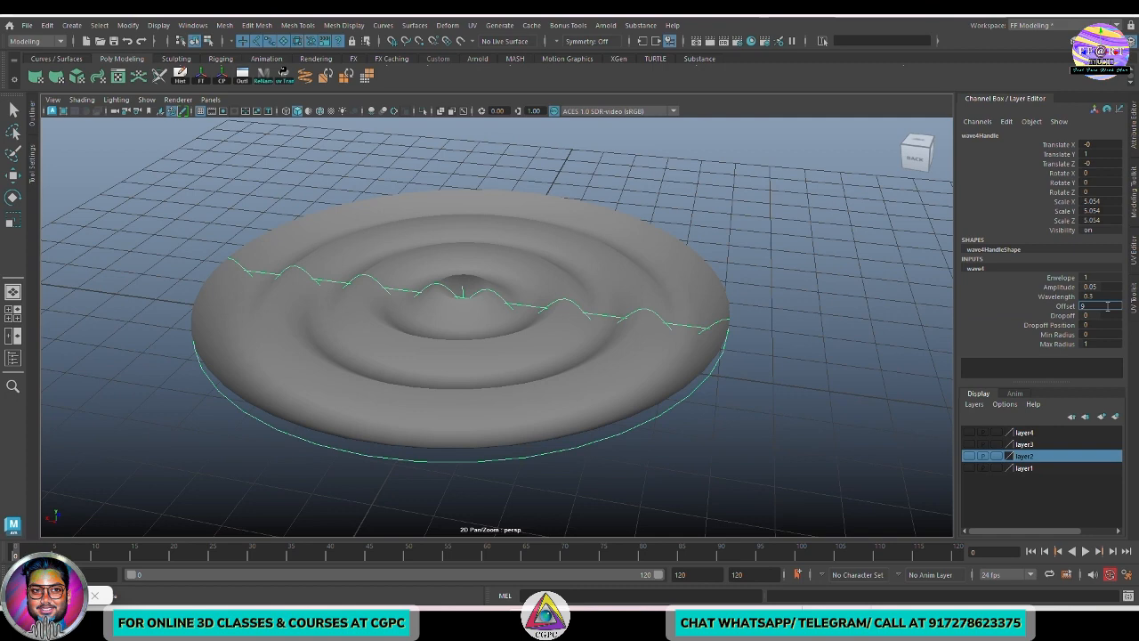
pyautogui.press('Return')
# - Try a dropoff of -1 on the wave deformer
pyautogui.click(1069, 318)
pyautogui.keyDown('alt'); pyautogui.moveTo(749, 424); pyautogui.dragTo(776, 396); pyautogui.keyUp('alt')
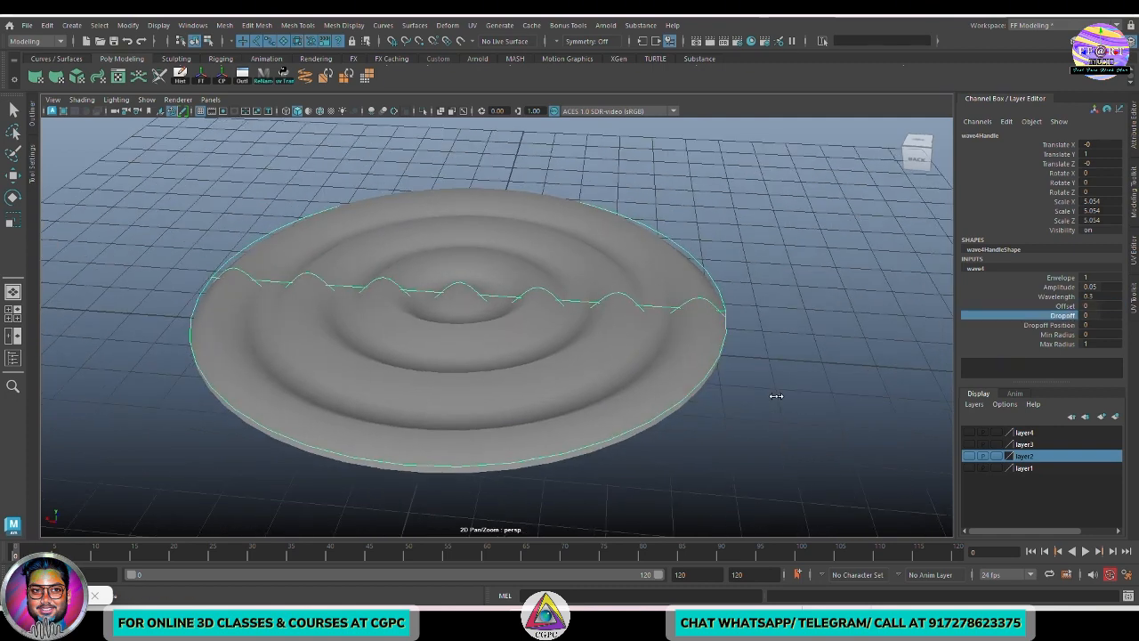
pyautogui.moveTo(776, 396); pyautogui.dragTo(780, 394, button='middle')
pyautogui.moveTo(796, 404)
pyautogui.keyDown('alt'); pyautogui.mouseDown()
pyautogui.moveTo(768, 399)
pyautogui.moveTo(818, 405)
pyautogui.mouseUp(); pyautogui.keyUp('alt')
pyautogui.moveTo(629, 397); pyautogui.dragTo(614, 397, button='middle')
# - Set the wave's dropoff to 1 and view the ripples from several angles
pyautogui.click(1101, 317)
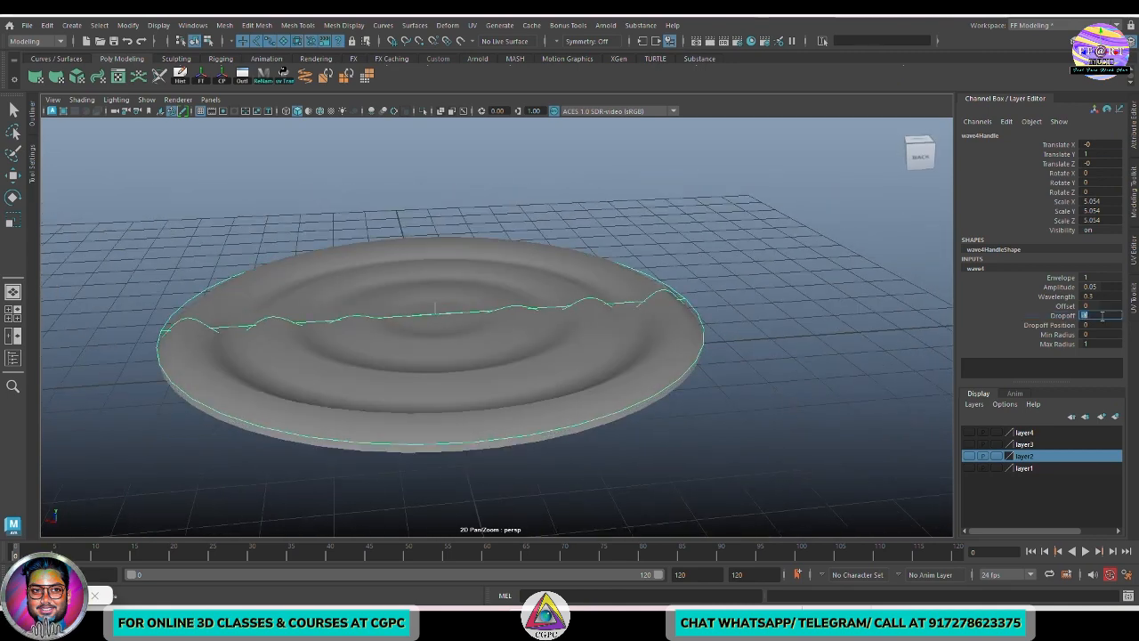
pyautogui.write('1')
pyautogui.press('Return')
pyautogui.keyDown('alt'); pyautogui.moveTo(806, 384); pyautogui.dragTo(790, 359); pyautogui.keyUp('alt')
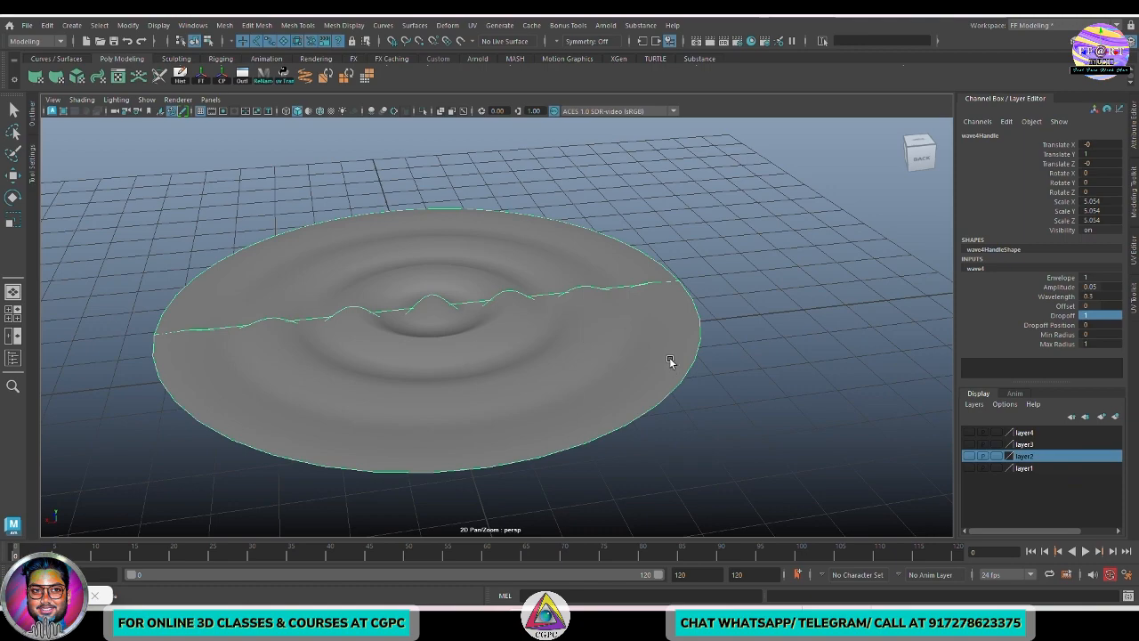
pyautogui.keyDown('alt'); pyautogui.moveTo(694, 368); pyautogui.dragTo(641, 367); pyautogui.keyUp('alt')
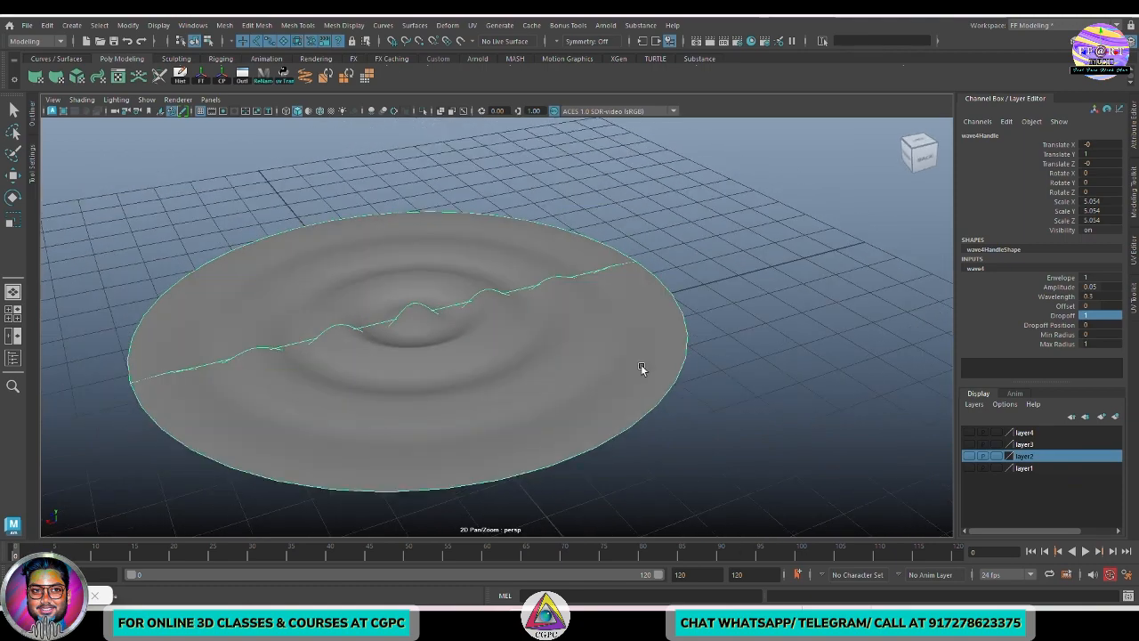
pyautogui.keyDown('alt'); pyautogui.moveTo(757, 383); pyautogui.dragTo(735, 377); pyautogui.keyUp('alt')
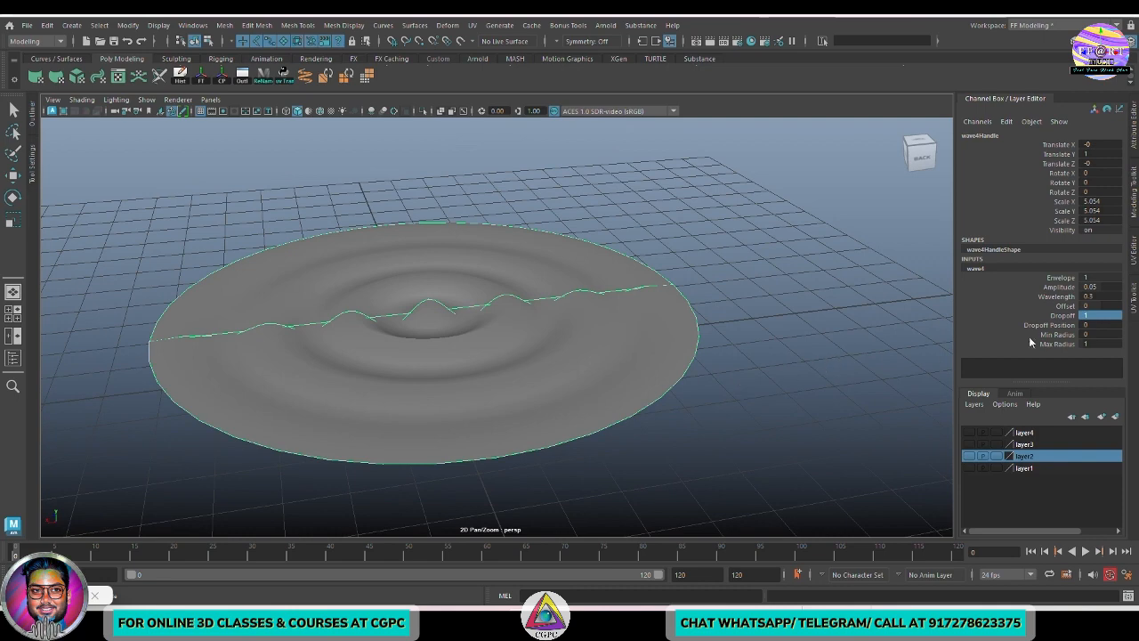
# - Return the wave's dropoff to 0 and view the full ripples on the disc
pyautogui.doubleClick(1107, 314)
pyautogui.write('0')
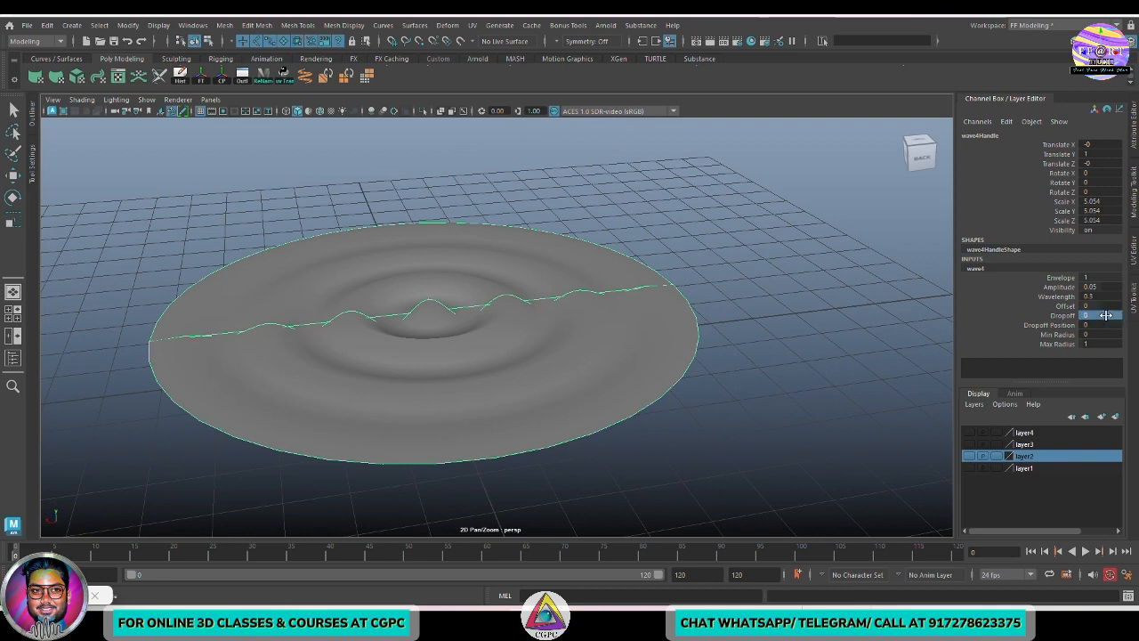
pyautogui.press('Return')
pyautogui.keyDown('alt'); pyautogui.moveTo(491, 326); pyautogui.dragTo(545, 369); pyautogui.keyUp('alt')
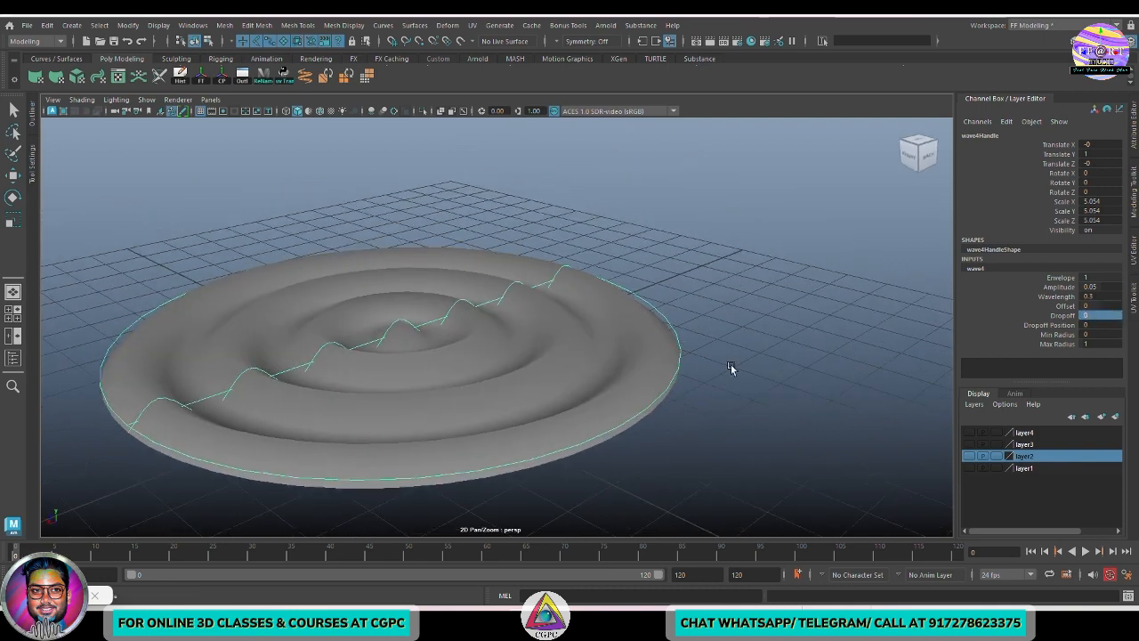
pyautogui.keyDown('alt'); pyautogui.moveTo(731, 364); pyautogui.dragTo(719, 364); pyautogui.keyUp('alt')
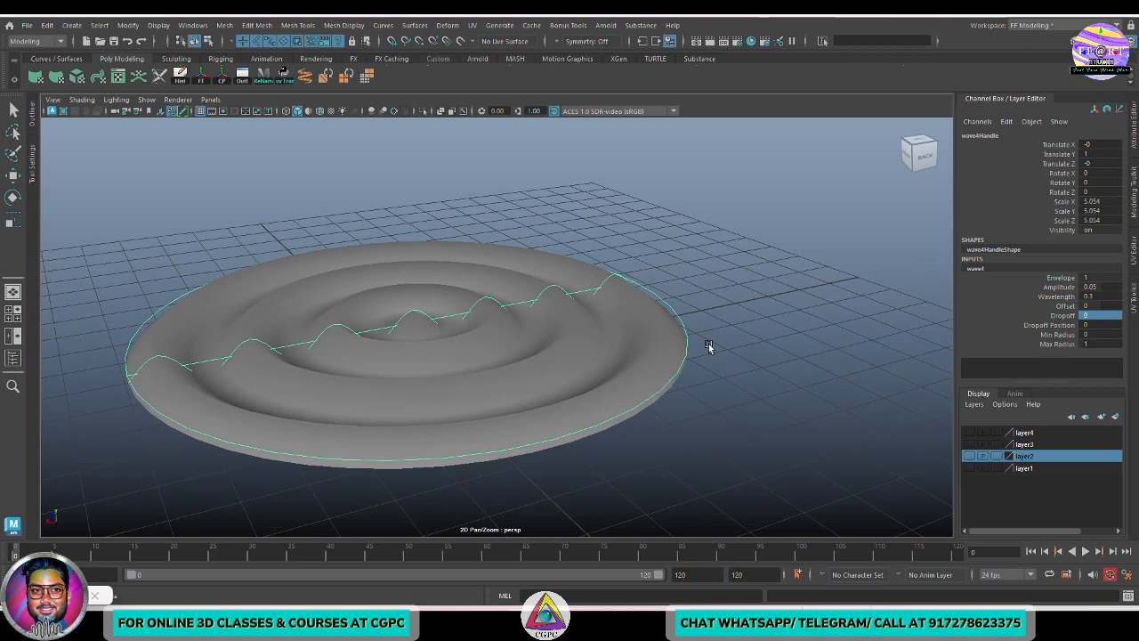
# - Set the wave's dropoff to -1 and examine the disc's centre up close
pyautogui.doubleClick(1104, 314)
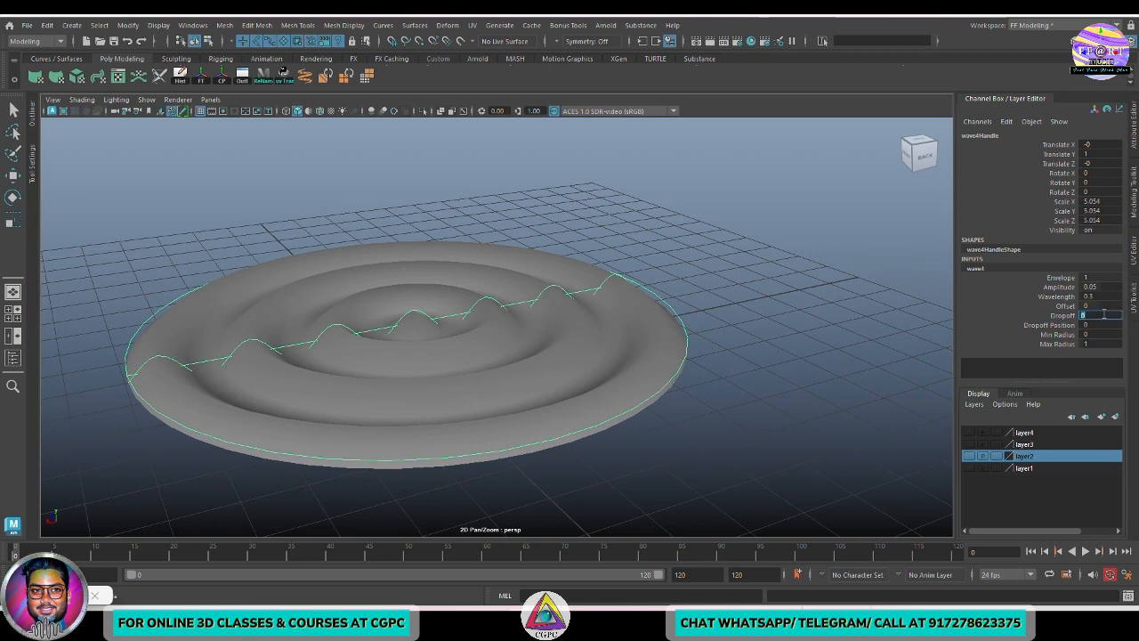
pyautogui.write('.')
pyautogui.write('1')
pyautogui.press('Return')
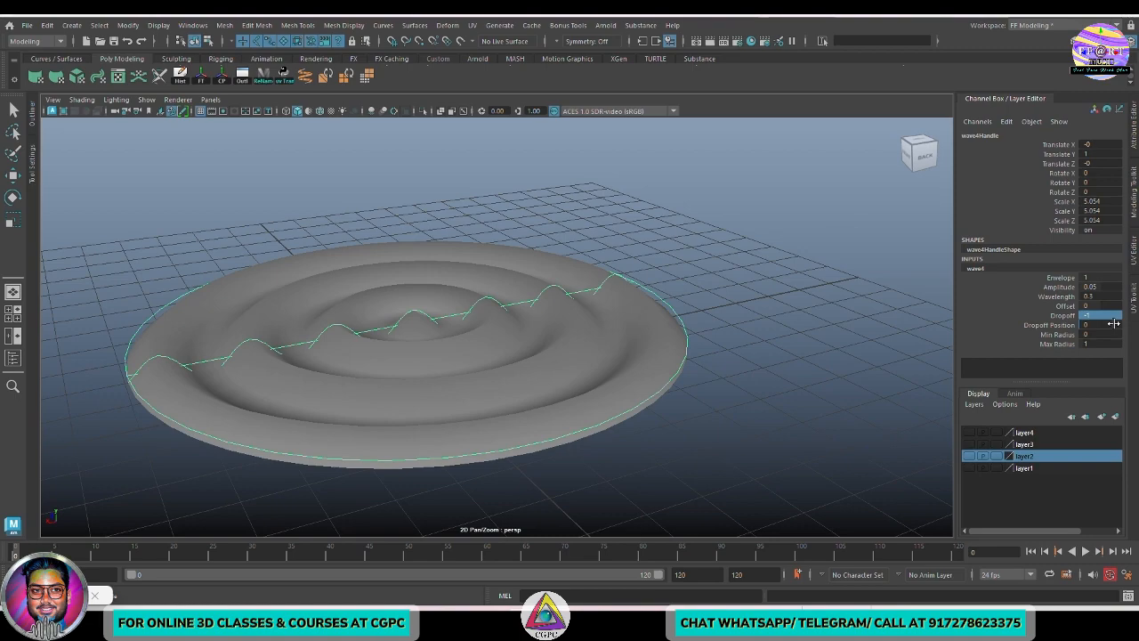
pyautogui.moveTo(713, 355)
pyautogui.keyDown('alt'); pyautogui.mouseDown()
pyautogui.moveTo(732, 371)
pyautogui.moveTo(703, 357)
pyautogui.mouseUp(); pyautogui.keyUp('alt')
pyautogui.keyDown('alt'); pyautogui.moveTo(703, 358); pyautogui.dragTo(719, 376, button='right'); pyautogui.keyUp('alt')
pyautogui.keyDown('alt'); pyautogui.moveTo(719, 377); pyautogui.dragTo(593, 373); pyautogui.keyUp('alt')
pyautogui.keyDown('alt'); pyautogui.moveTo(564, 333); pyautogui.dragTo(689, 397); pyautogui.keyUp('alt')
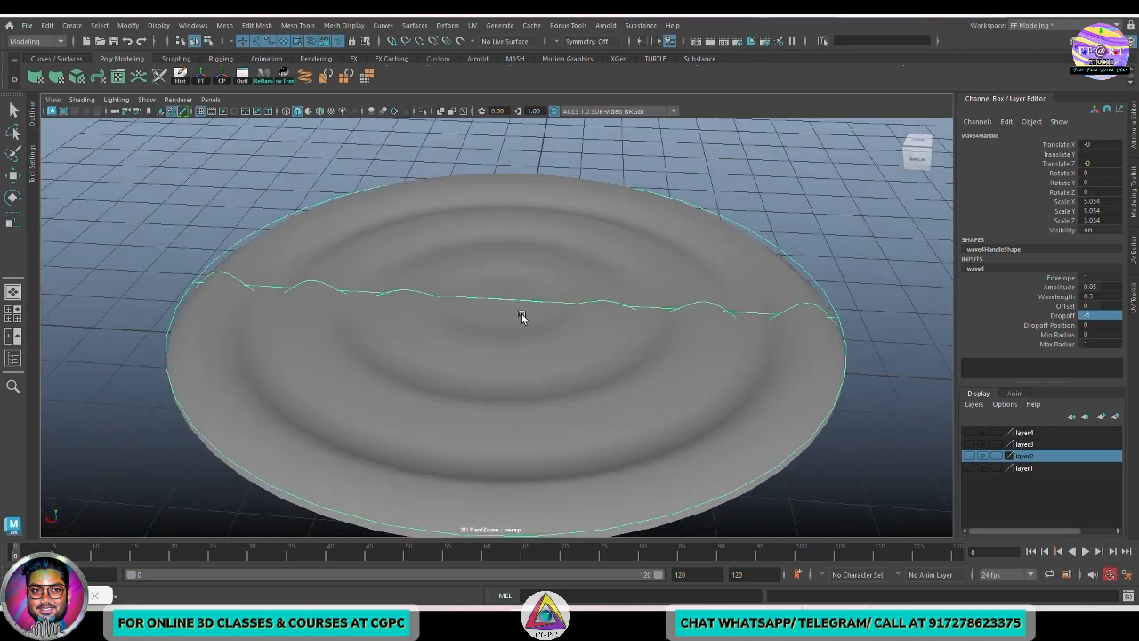
pyautogui.keyDown('alt'); pyautogui.moveTo(522, 316); pyautogui.dragTo(580, 339); pyautogui.keyUp('alt')
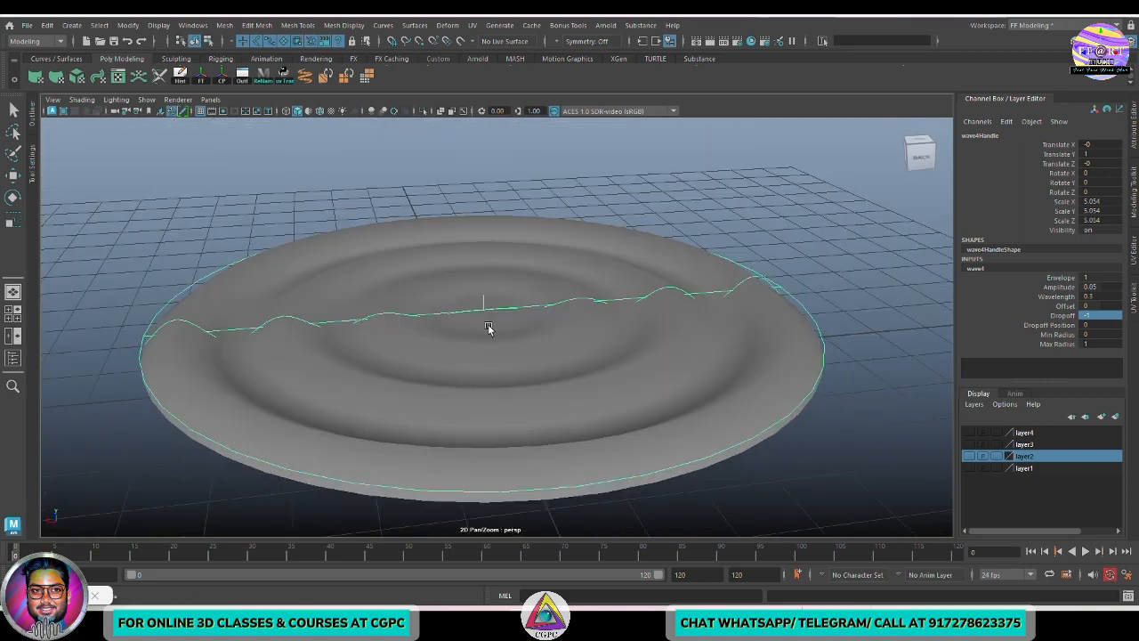
pyautogui.keyDown('alt'); pyautogui.moveTo(513, 348); pyautogui.dragTo(505, 283); pyautogui.keyUp('alt')
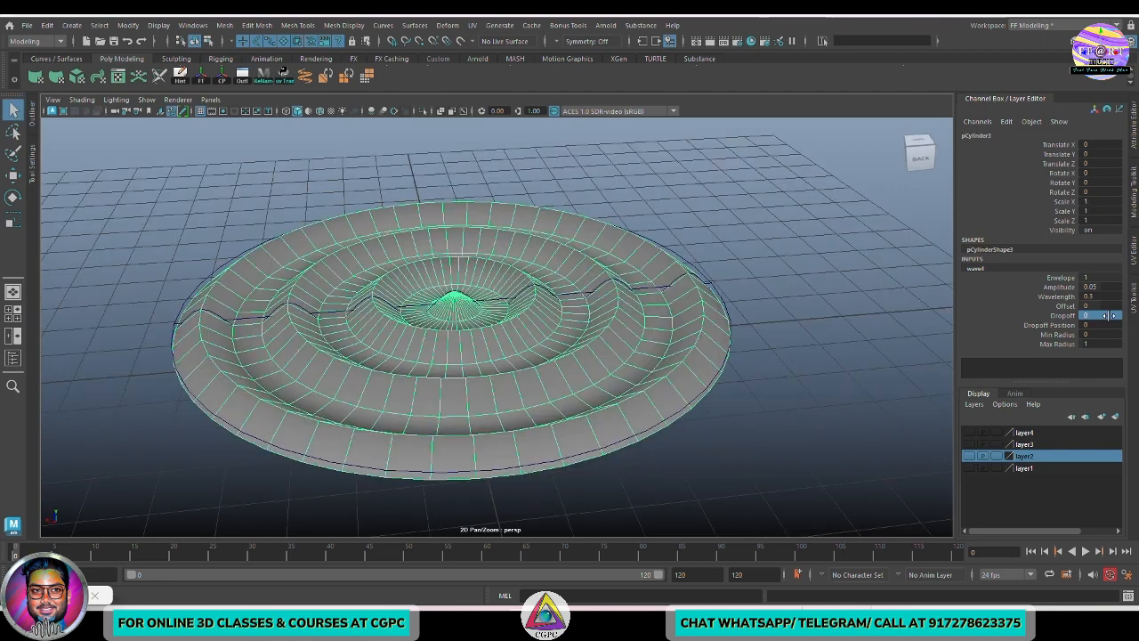
# - Set the wave's dropoff to 0.5 with the disc selected
pyautogui.click(1102, 315)
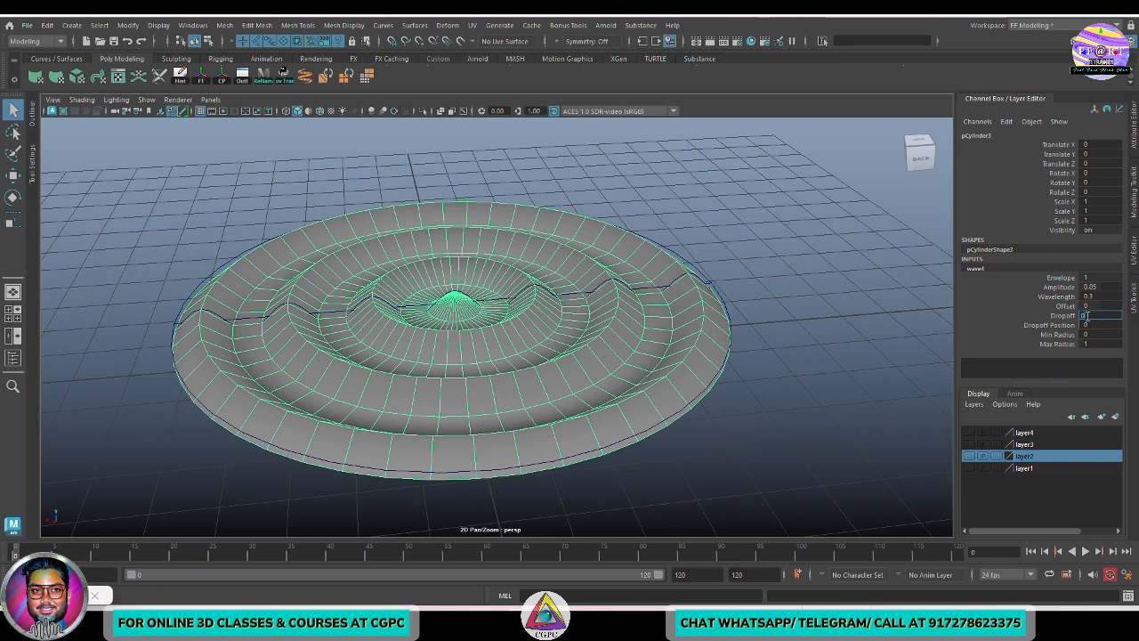
pyautogui.write('.')
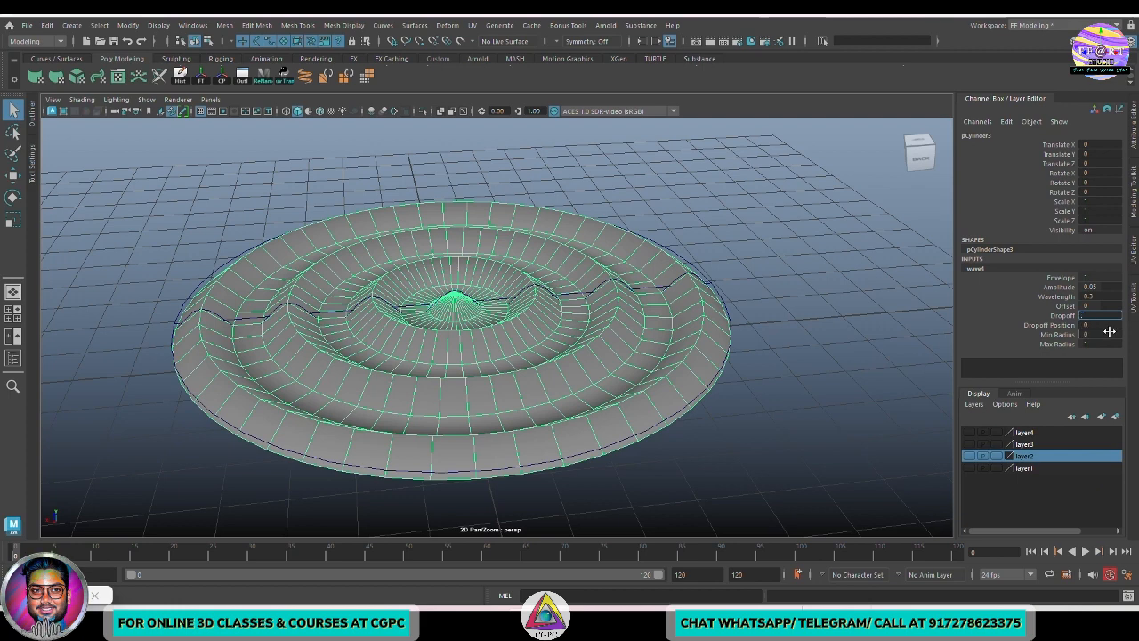
pyautogui.write('5')
pyautogui.press('Return')
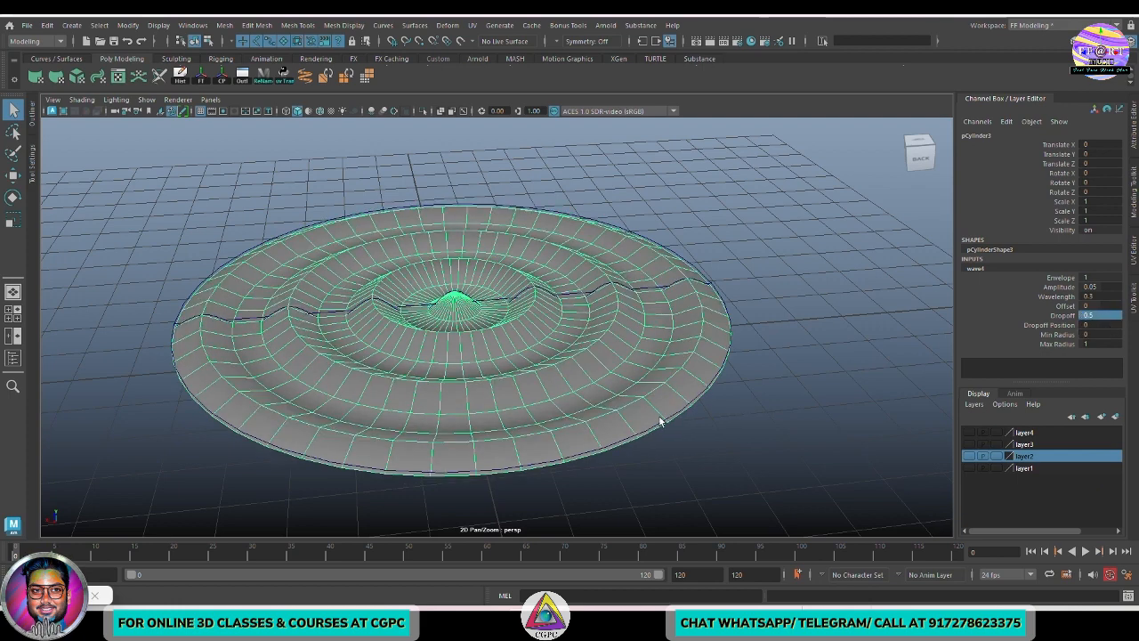
pyautogui.keyDown('alt'); pyautogui.moveTo(663, 421); pyautogui.dragTo(736, 400); pyautogui.keyUp('alt')
# - Try the wave's dropoff position at 1 and 0, leave it at 1, and set the dropoff to -1
pyautogui.click(779, 365)
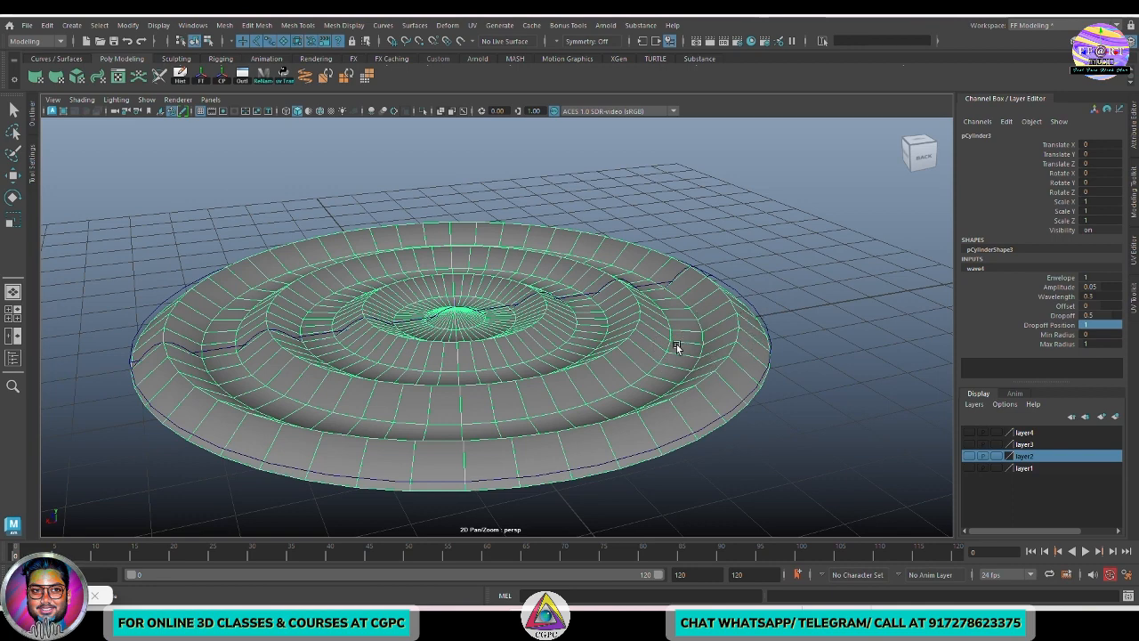
pyautogui.keyDown('alt'); pyautogui.moveTo(475, 324); pyautogui.dragTo(473, 327); pyautogui.keyUp('alt')
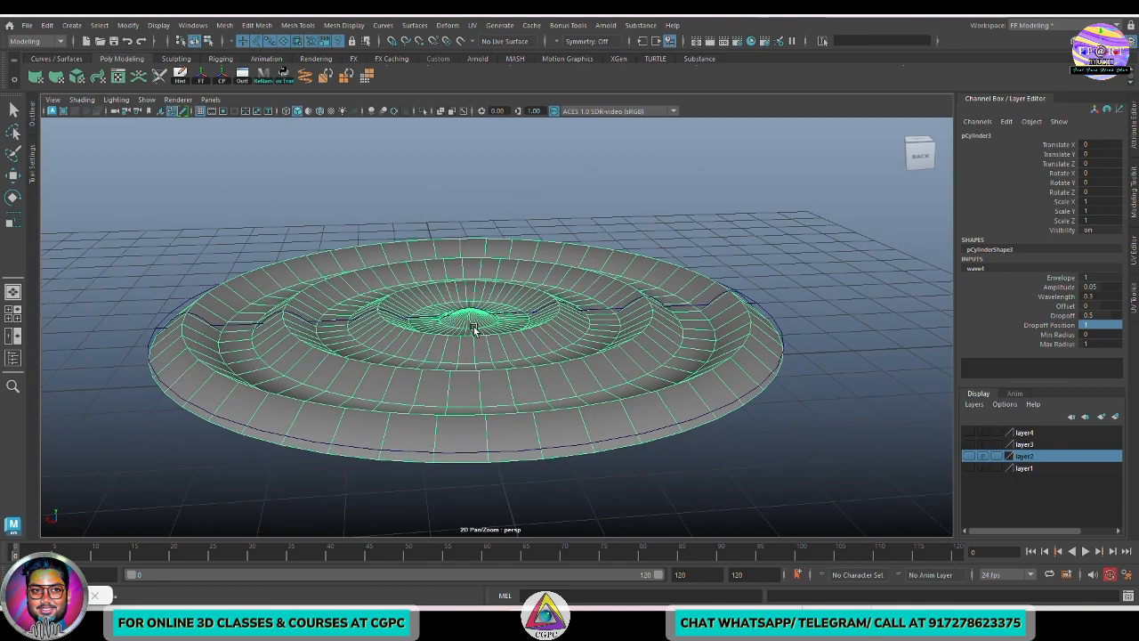
pyautogui.moveTo(850, 474); pyautogui.dragTo(841, 473, button='middle')
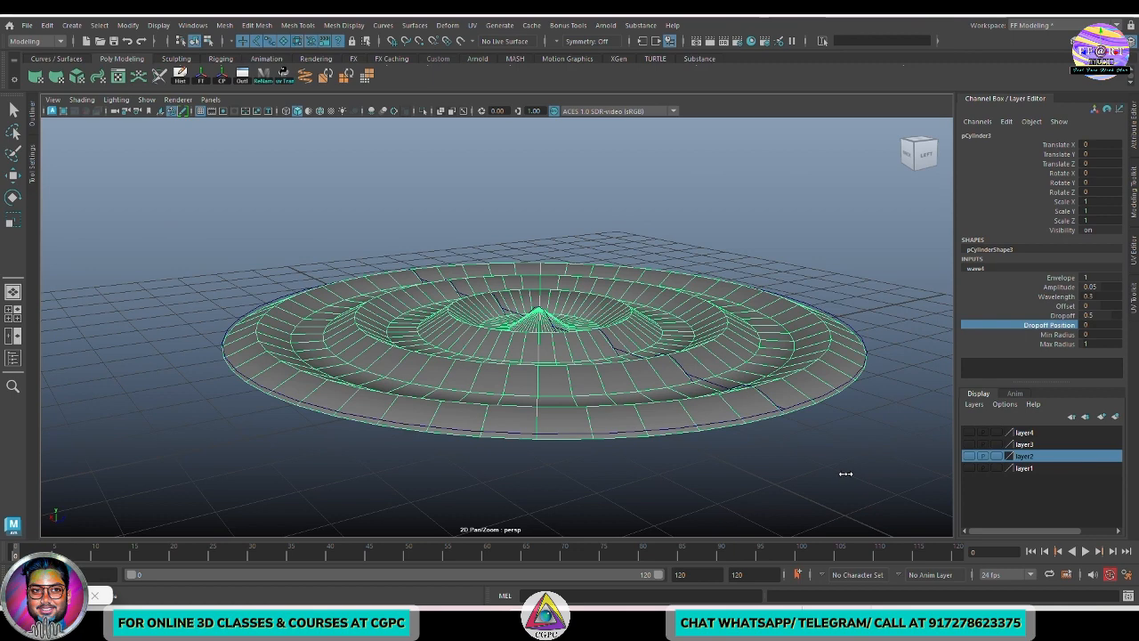
pyautogui.moveTo(845, 473); pyautogui.dragTo(854, 473, button='middle')
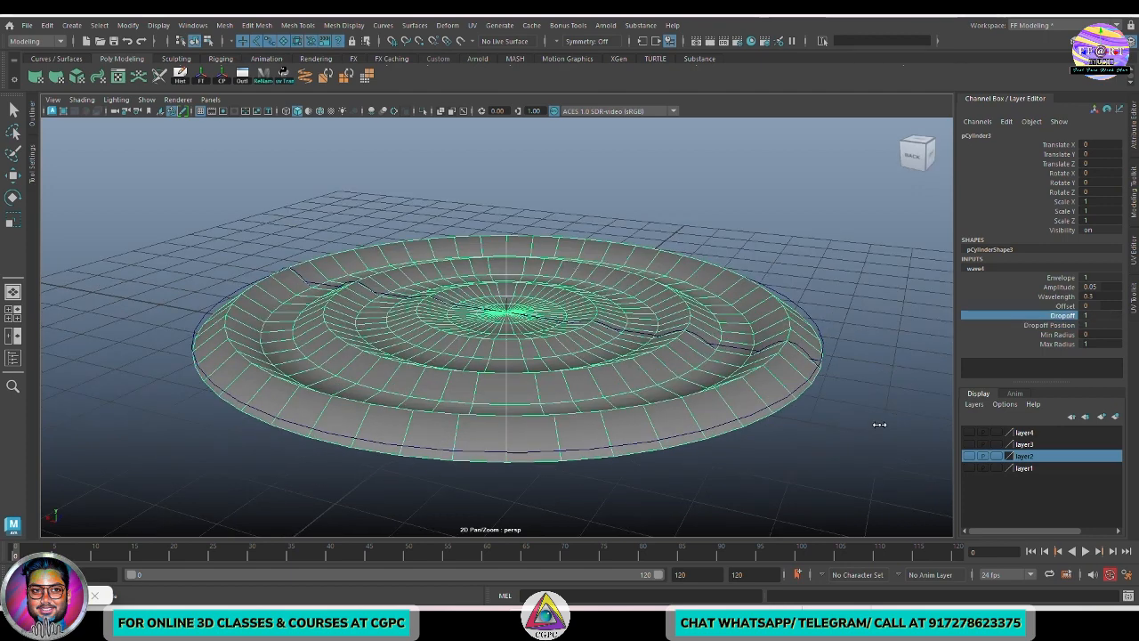
pyautogui.moveTo(879, 424); pyautogui.dragTo(880, 425, button='middle')
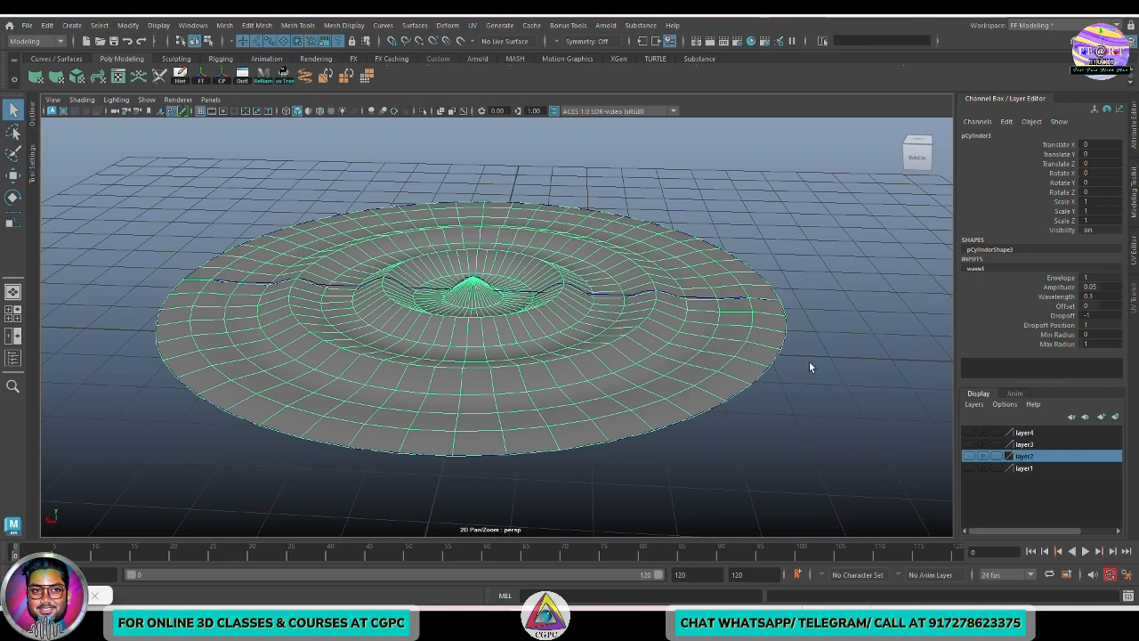
# - Try raising the wave's min radius to 0.4 and return it to 0
pyautogui.click(1055, 336)
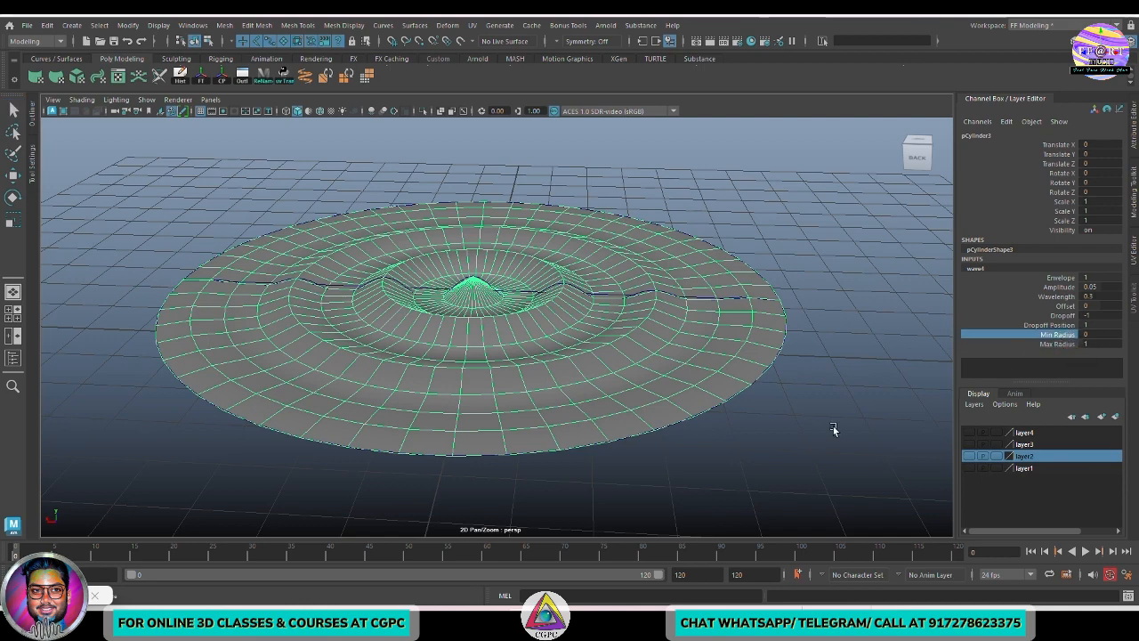
pyautogui.moveTo(818, 412); pyautogui.dragTo(851, 409, button='middle')
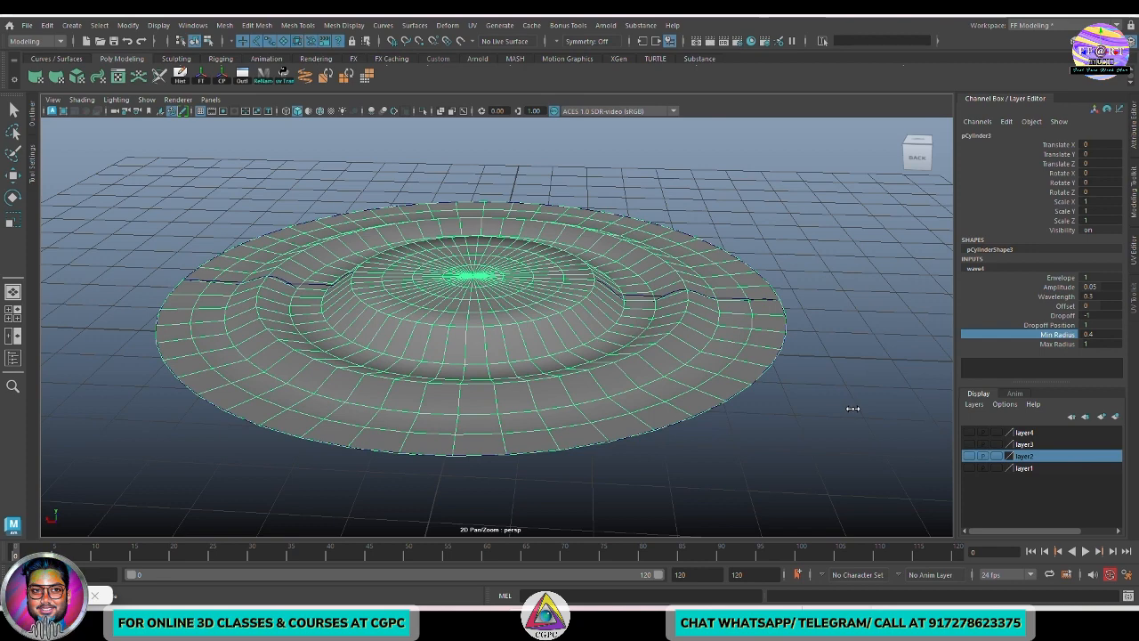
pyautogui.moveTo(852, 409); pyautogui.dragTo(831, 407, button='middle')
# - Try a max radius of 1.8 on the wave, check its handle, and return the max radius to 1
pyautogui.click(1058, 343)
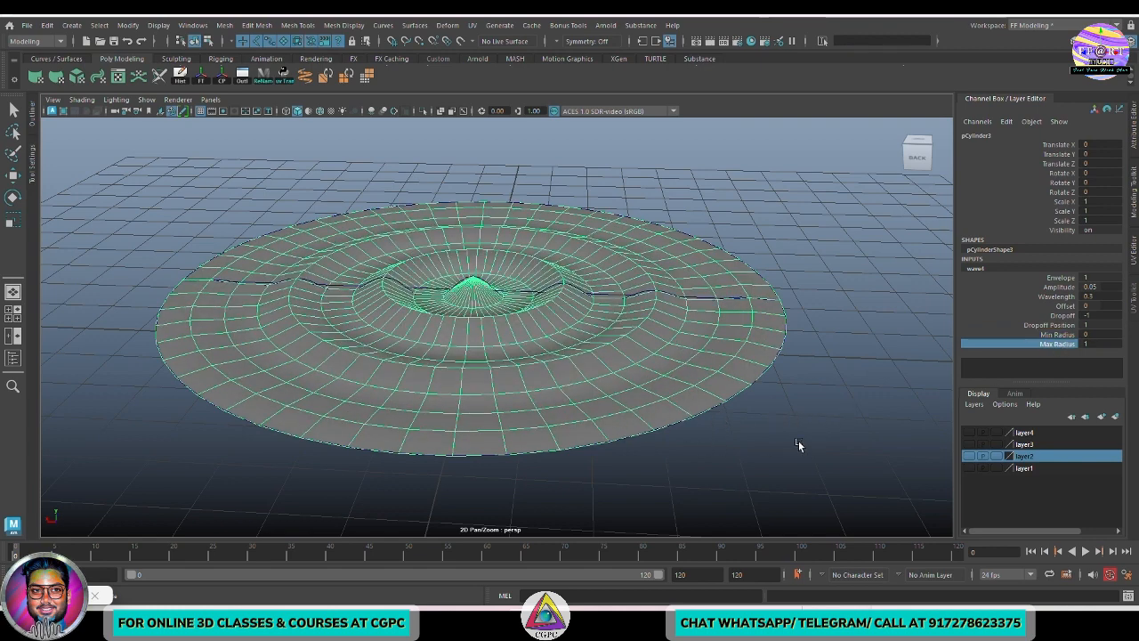
pyautogui.moveTo(817, 452); pyautogui.dragTo(818, 452, button='middle')
pyautogui.click(836, 192)
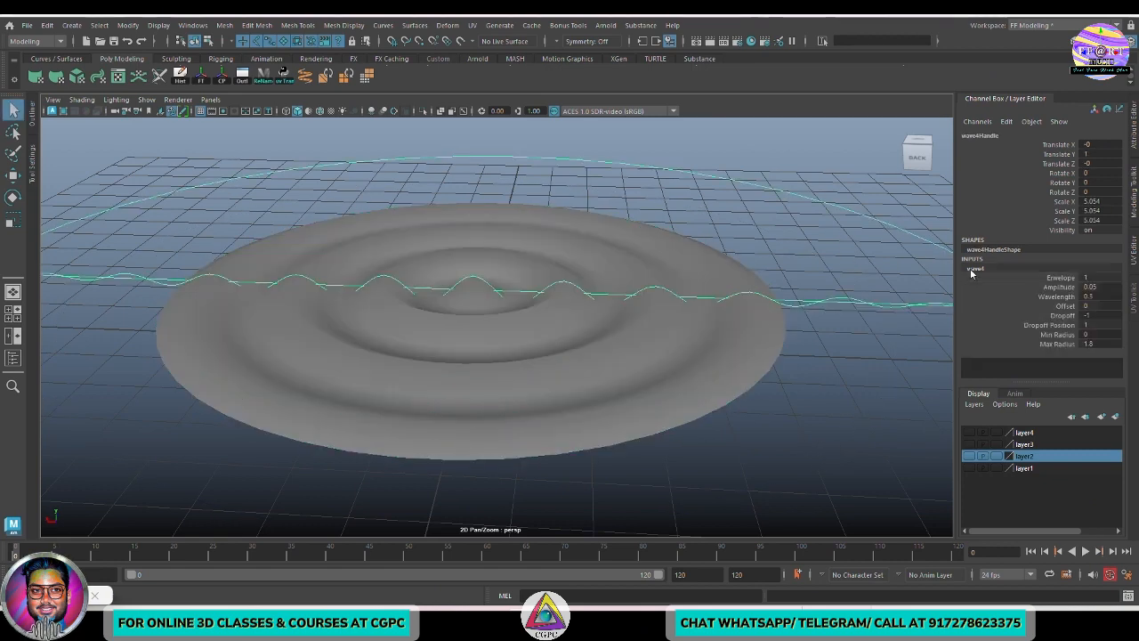
pyautogui.click(1057, 343)
pyautogui.moveTo(802, 433); pyautogui.dragTo(790, 422, button='middle')
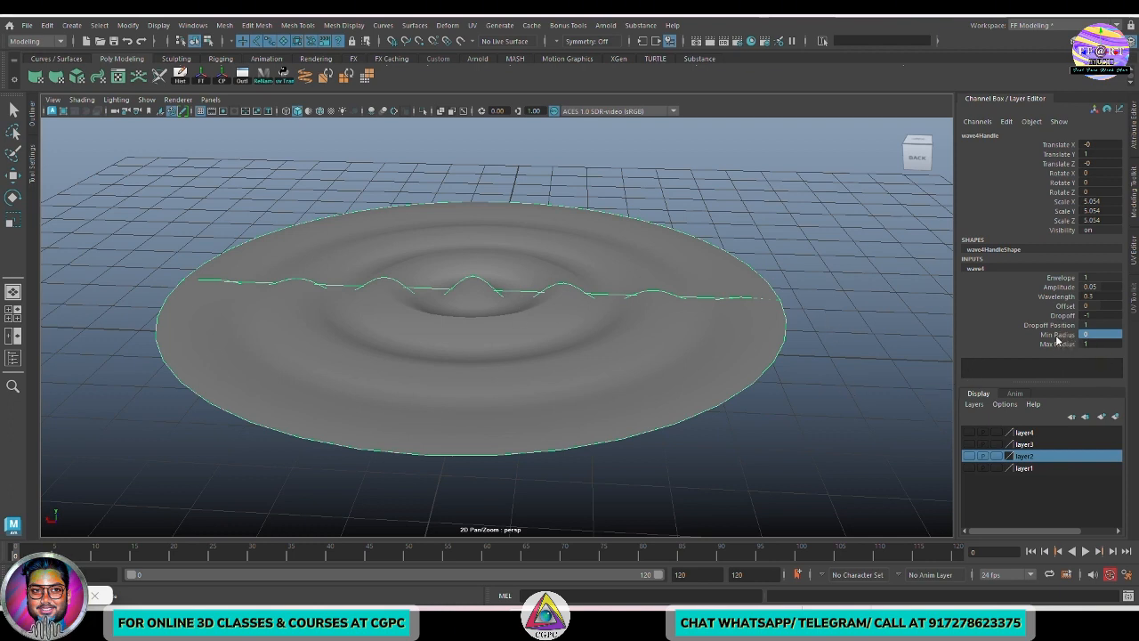
# - Examine the rippled disc and the wave handle's curve from several angles and close up
pyautogui.keyDown('alt'); pyautogui.moveTo(626, 365); pyautogui.dragTo(593, 360); pyautogui.keyUp('alt')
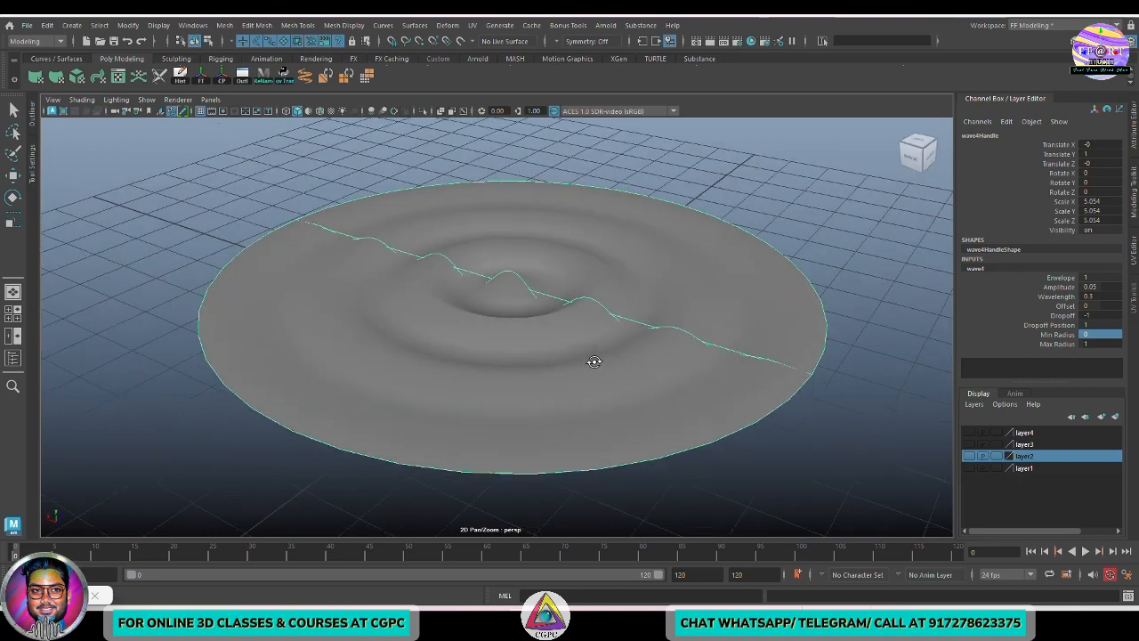
pyautogui.keyDown('alt'); pyautogui.moveTo(594, 361); pyautogui.dragTo(750, 413, button='right'); pyautogui.keyUp('alt')
pyautogui.press('q')
pyautogui.click(522, 257)
pyautogui.keyDown('alt'); pyautogui.moveTo(524, 259); pyautogui.dragTo(563, 269); pyautogui.keyUp('alt')
pyautogui.keyDown('alt'); pyautogui.moveTo(563, 270); pyautogui.dragTo(525, 292, button='right'); pyautogui.keyUp('alt')
pyautogui.click(527, 290)
pyautogui.keyDown('alt'); pyautogui.moveTo(543, 311); pyautogui.dragTo(610, 364, button='right'); pyautogui.keyUp('alt')
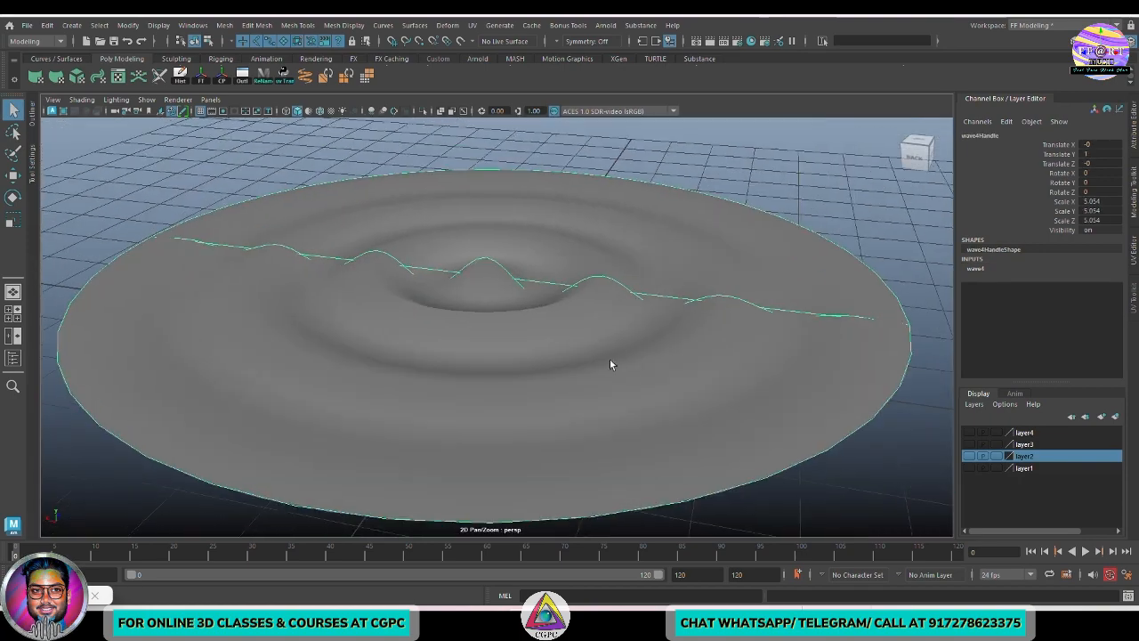
# - Set the wave's amplitude to -0.05 and inspect the ripple at the disc's centre
pyautogui.click(975, 267)
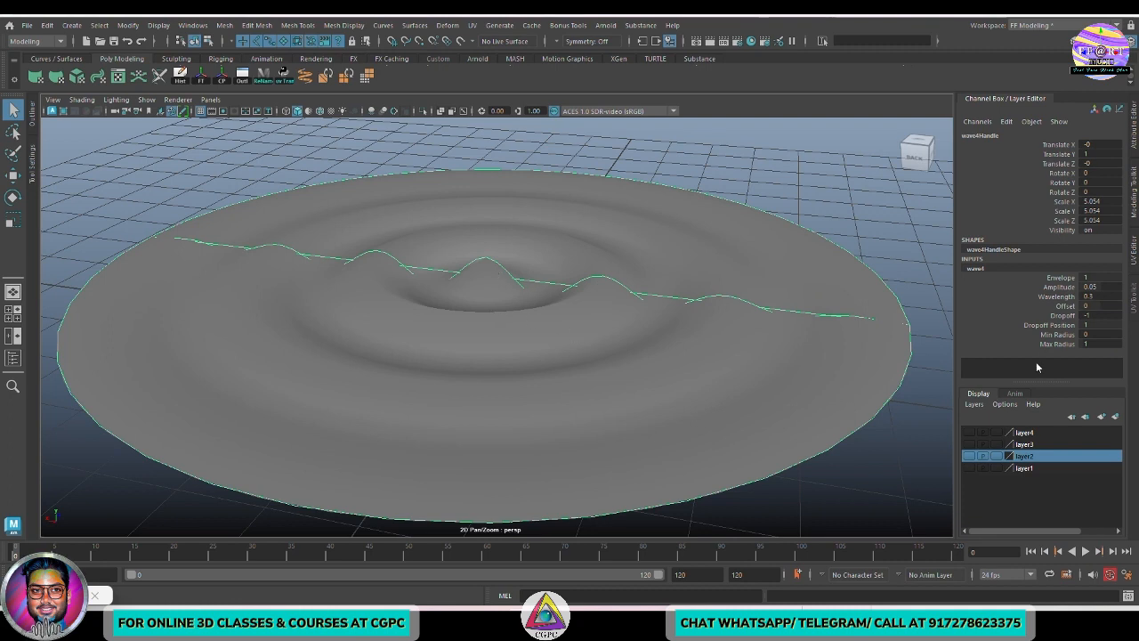
pyautogui.click(1089, 287)
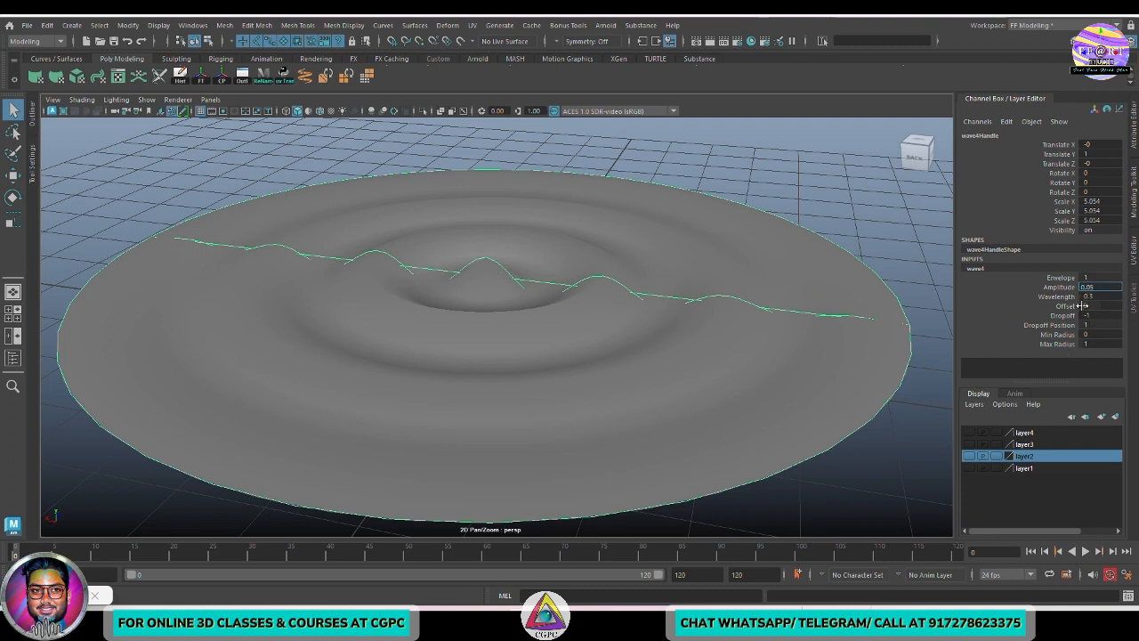
pyautogui.write('-0.05')
pyautogui.press('Return')
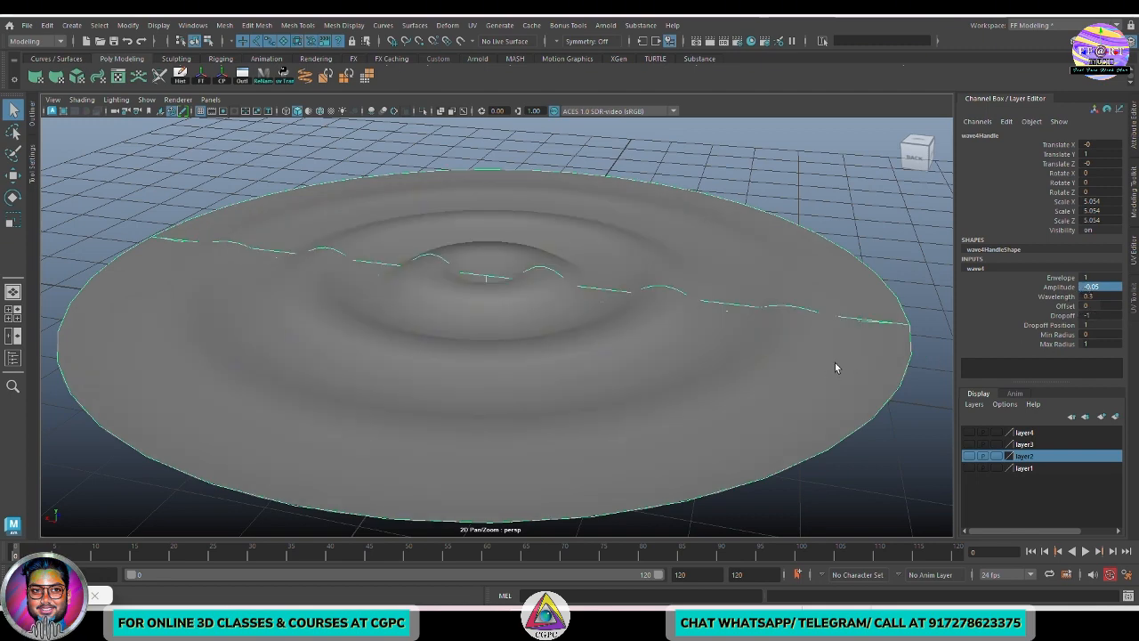
pyautogui.moveTo(836, 365)
pyautogui.keyDown('alt'); pyautogui.mouseDown()
pyautogui.moveTo(834, 349)
pyautogui.moveTo(817, 372)
pyautogui.mouseUp(); pyautogui.keyUp('alt')
pyautogui.scroll(10, 561, 304)
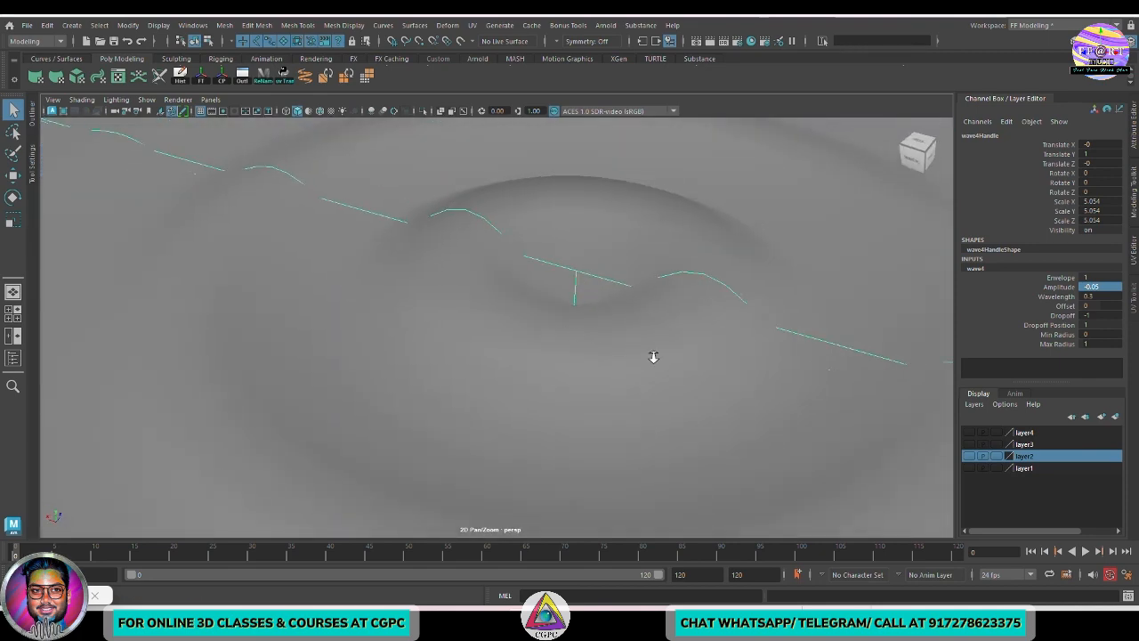
pyautogui.scroll(-8, 563, 352)
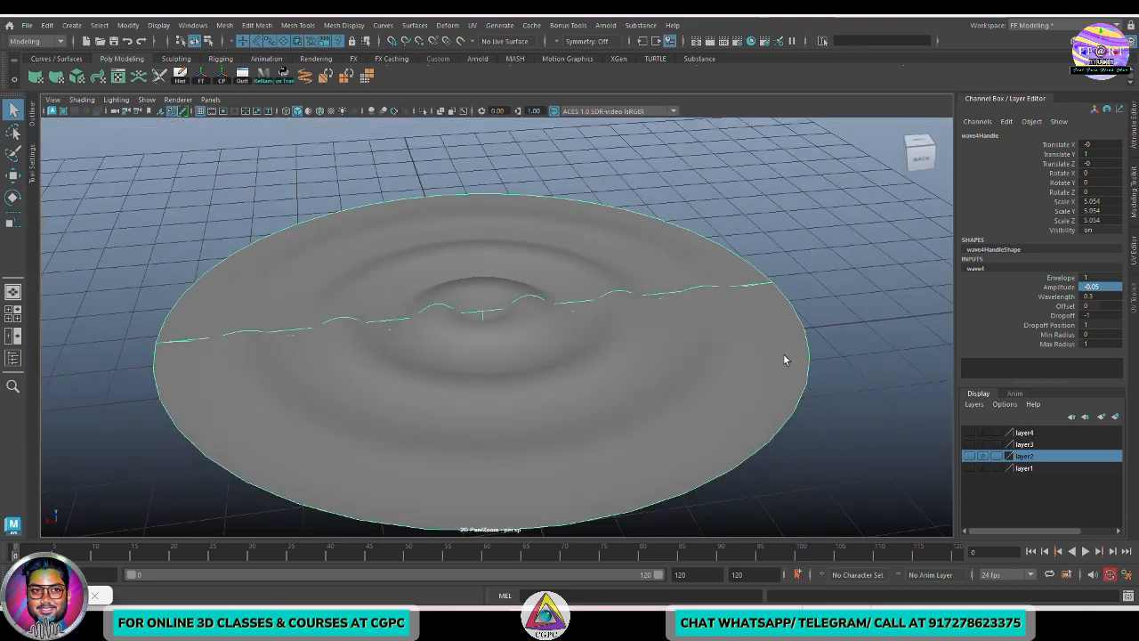
pyautogui.scroll(6, 902, 356)
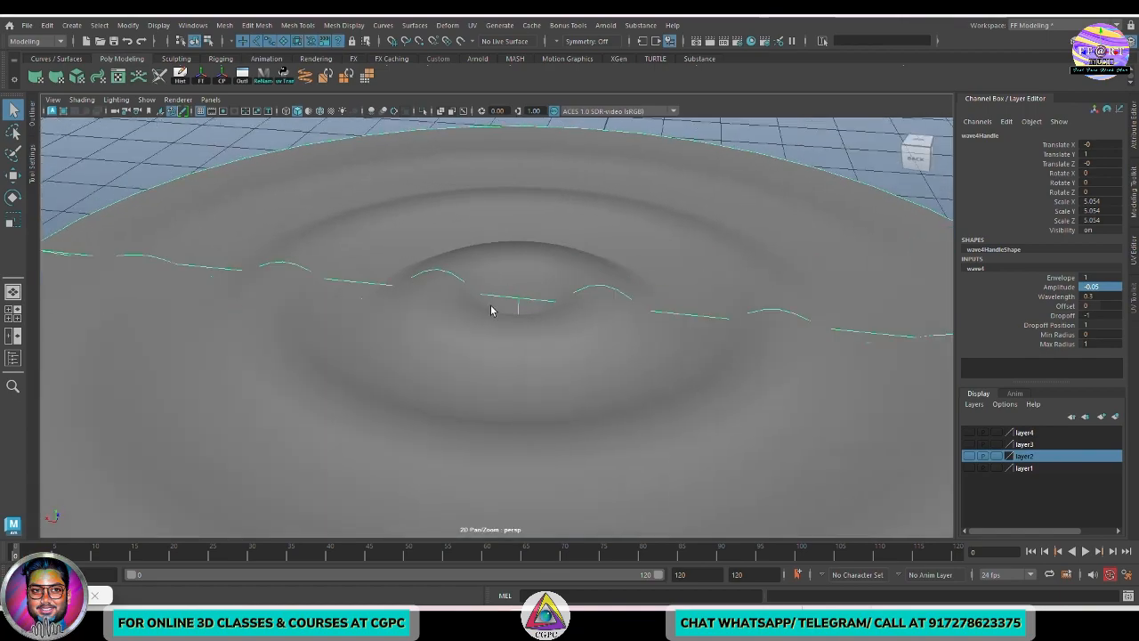
pyautogui.scroll(-6, 580, 336)
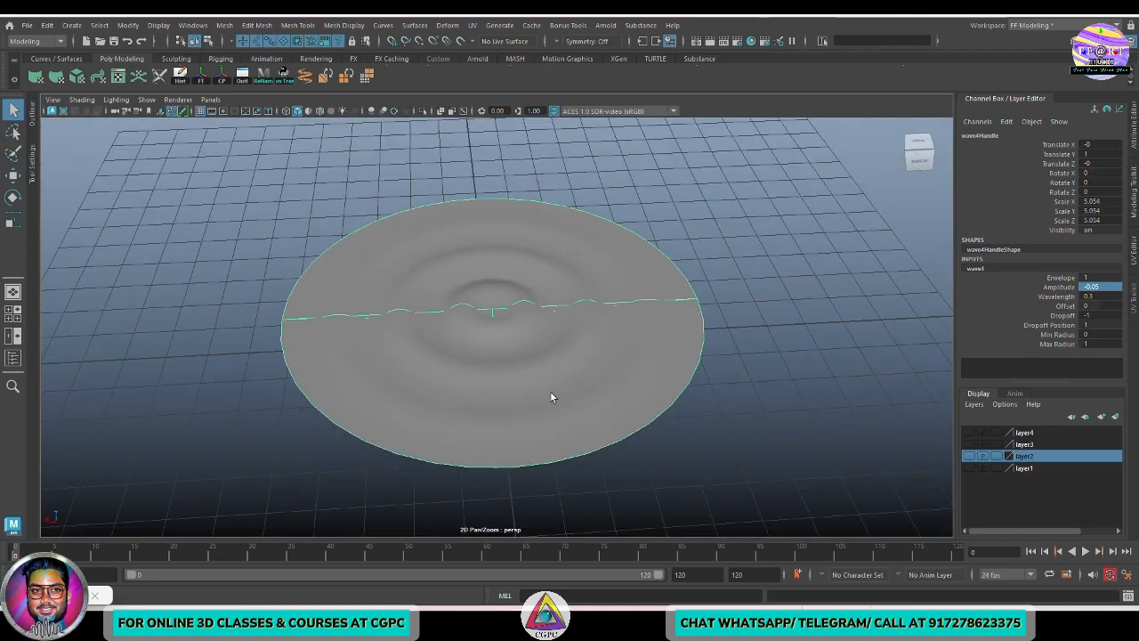
# - Compare the rippled disc with its mesh selected, nothing selected and the wave handle selected
pyautogui.click(534, 343)
pyautogui.keyDown('alt'); pyautogui.moveTo(534, 344); pyautogui.dragTo(520, 317); pyautogui.keyUp('alt')
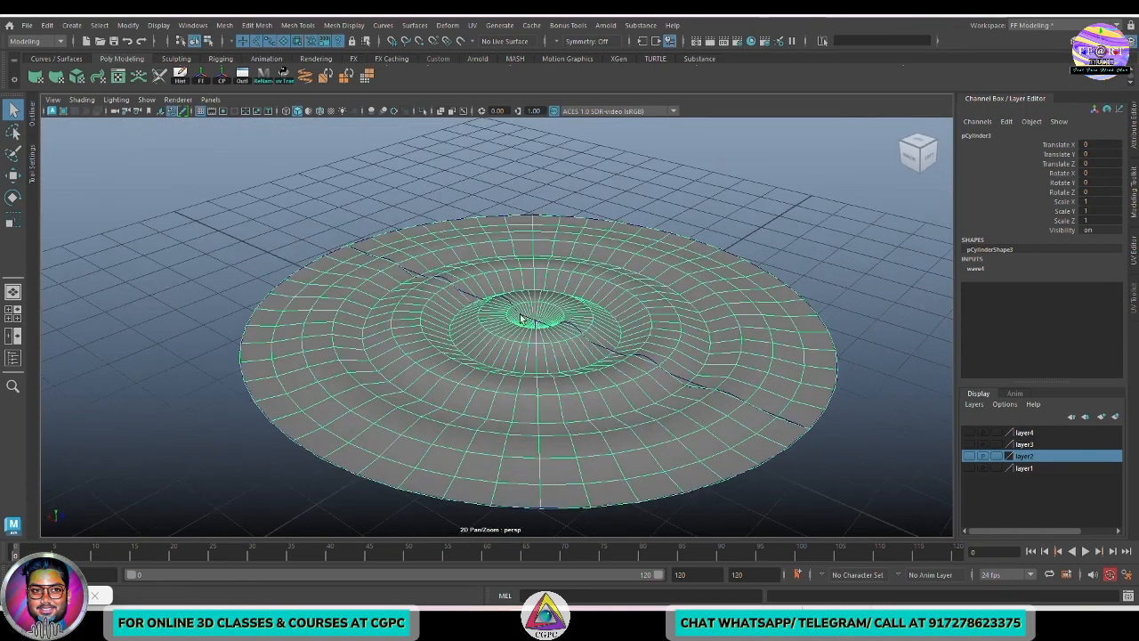
pyautogui.moveTo(537, 363)
pyautogui.keyDown('alt'); pyautogui.mouseDown()
pyautogui.moveTo(521, 322)
pyautogui.moveTo(533, 350)
pyautogui.mouseUp(); pyautogui.keyUp('alt')
pyautogui.click(804, 388)
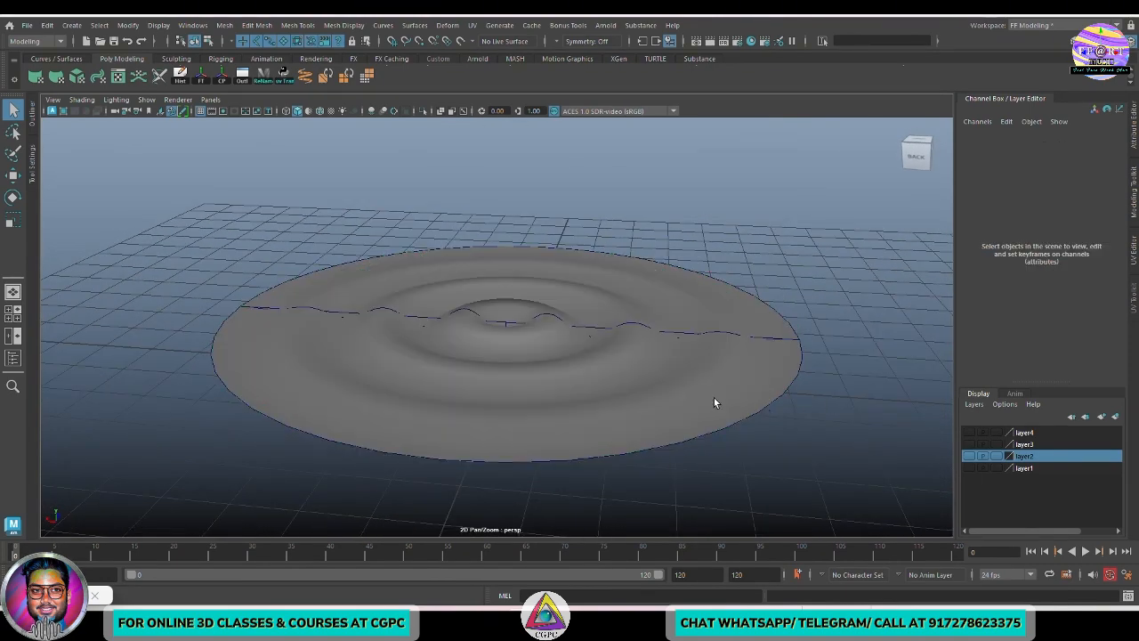
pyautogui.keyDown('alt'); pyautogui.moveTo(714, 398); pyautogui.dragTo(618, 414); pyautogui.keyUp('alt')
pyautogui.scroll(-3, 619, 414)
pyautogui.click(662, 335)
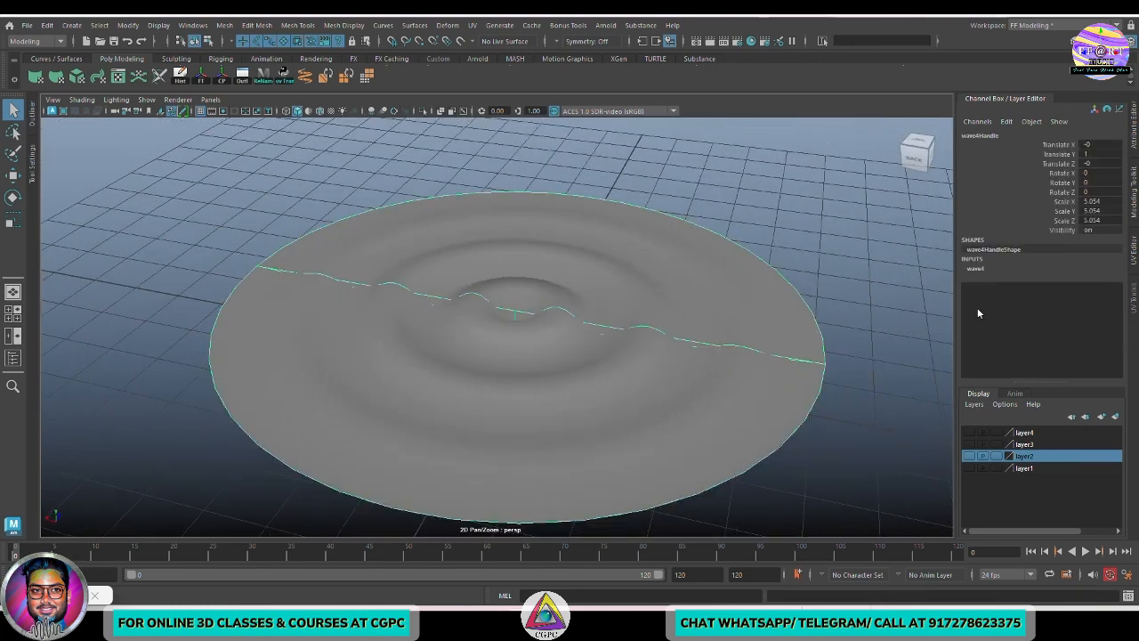
pyautogui.click(976, 268)
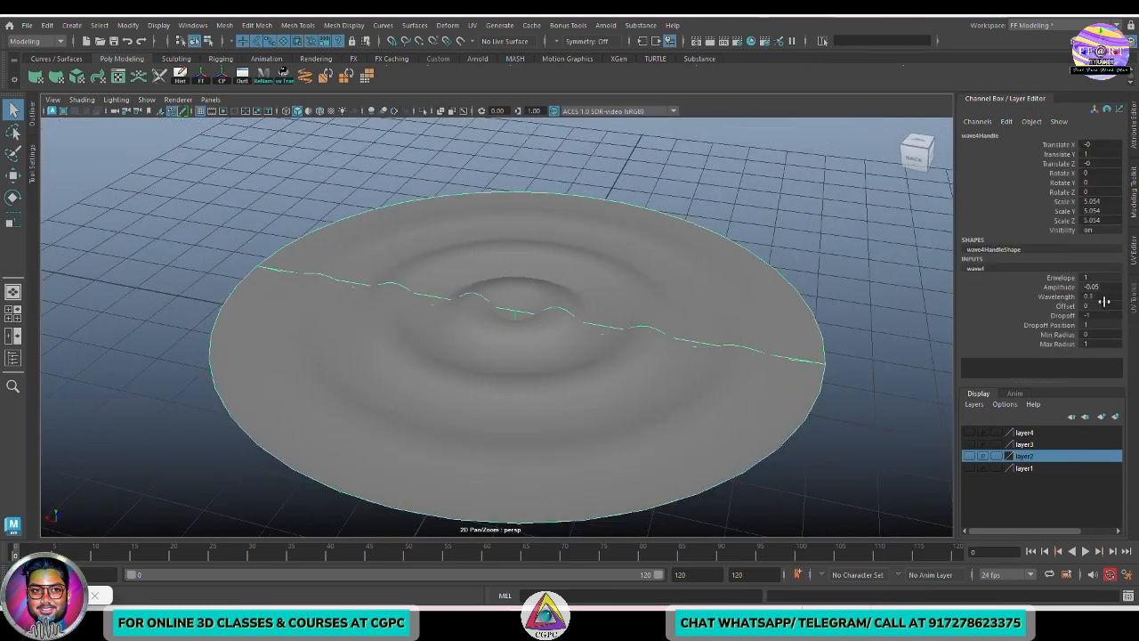
pyautogui.keyDown('alt'); pyautogui.moveTo(803, 441); pyautogui.dragTo(839, 424); pyautogui.keyUp('alt')
pyautogui.click(803, 449)
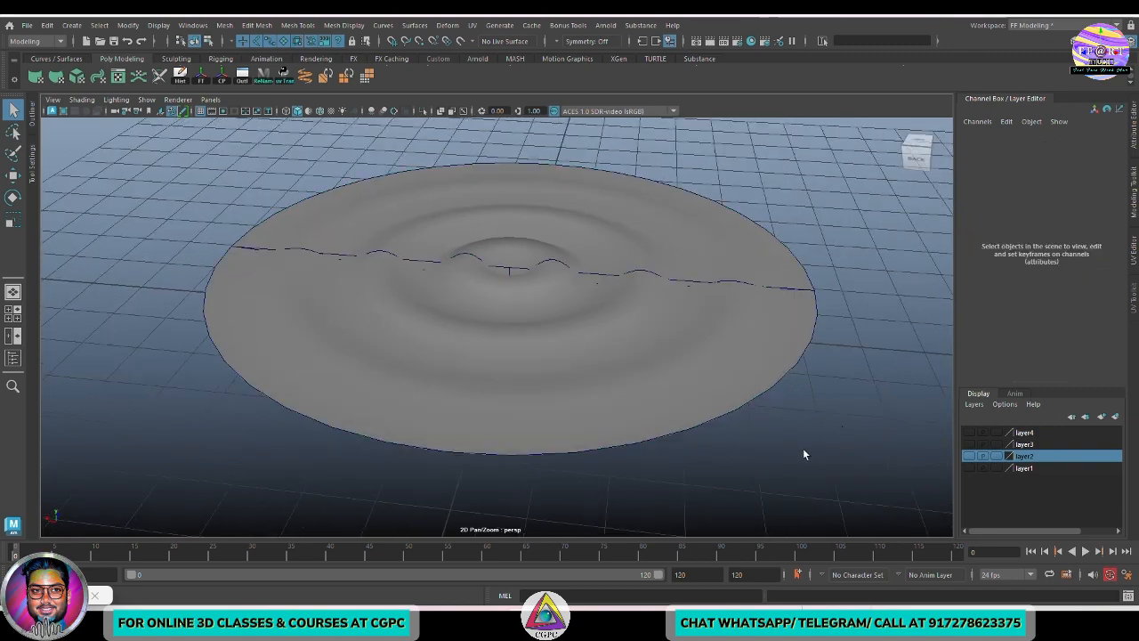
# - Select the wave handle and key the wave's offset of 0 at frame 0
pyautogui.click(742, 281)
pyautogui.keyDown('alt'); pyautogui.moveTo(728, 356); pyautogui.dragTo(793, 297); pyautogui.keyUp('alt')
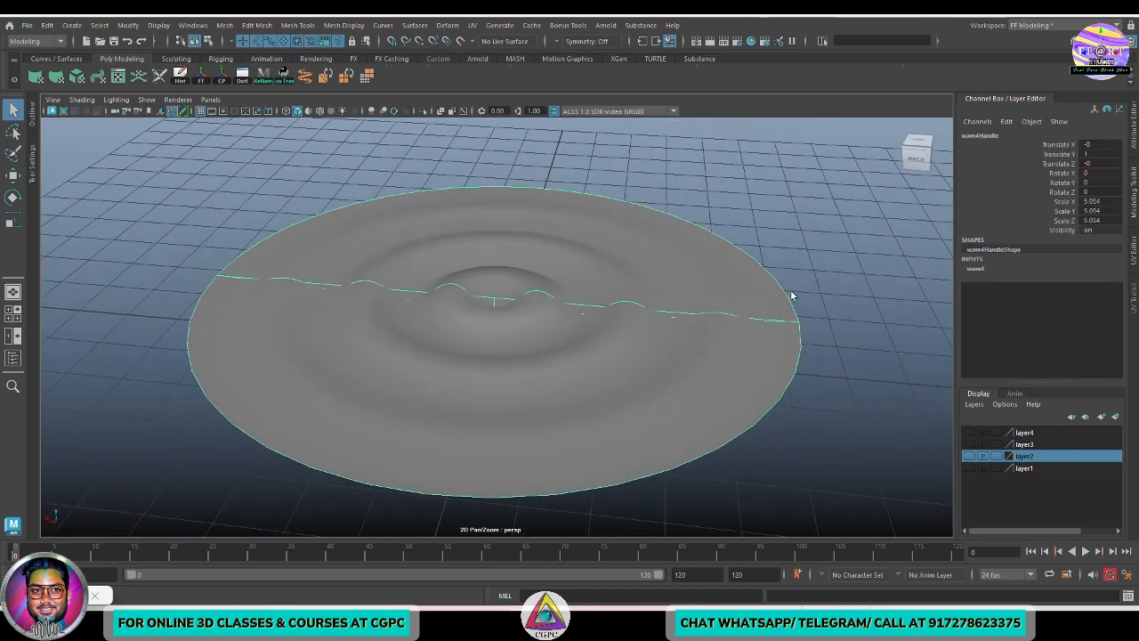
pyautogui.keyDown('alt'); pyautogui.moveTo(814, 468); pyautogui.dragTo(778, 452, button='right'); pyautogui.keyUp('alt')
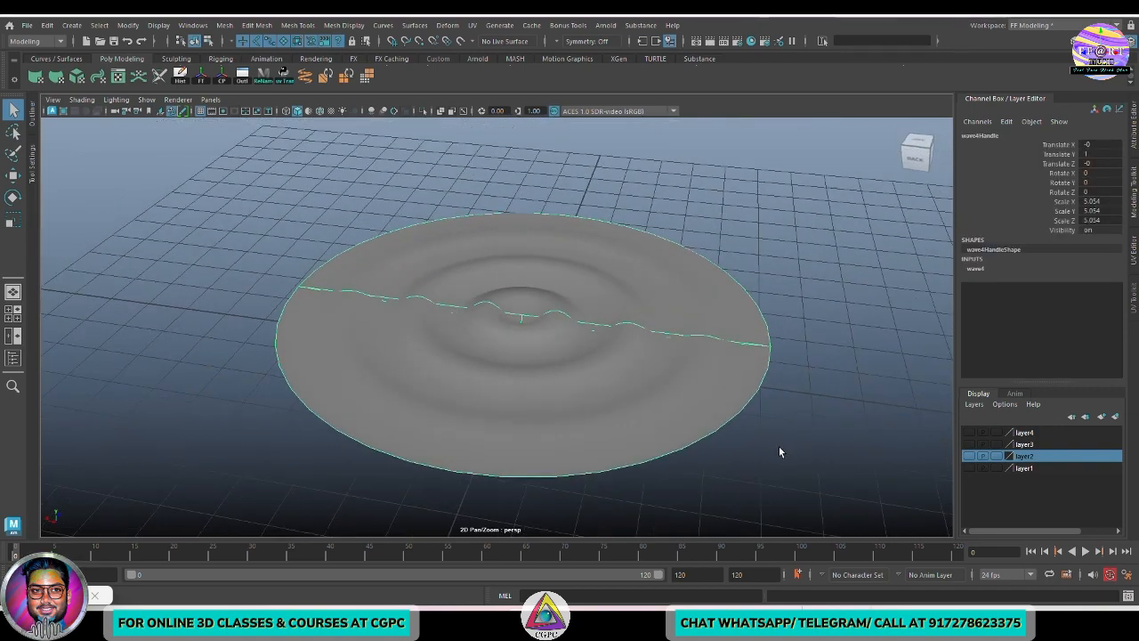
pyautogui.keyDown('alt'); pyautogui.moveTo(689, 368); pyautogui.dragTo(779, 358); pyautogui.keyUp('alt')
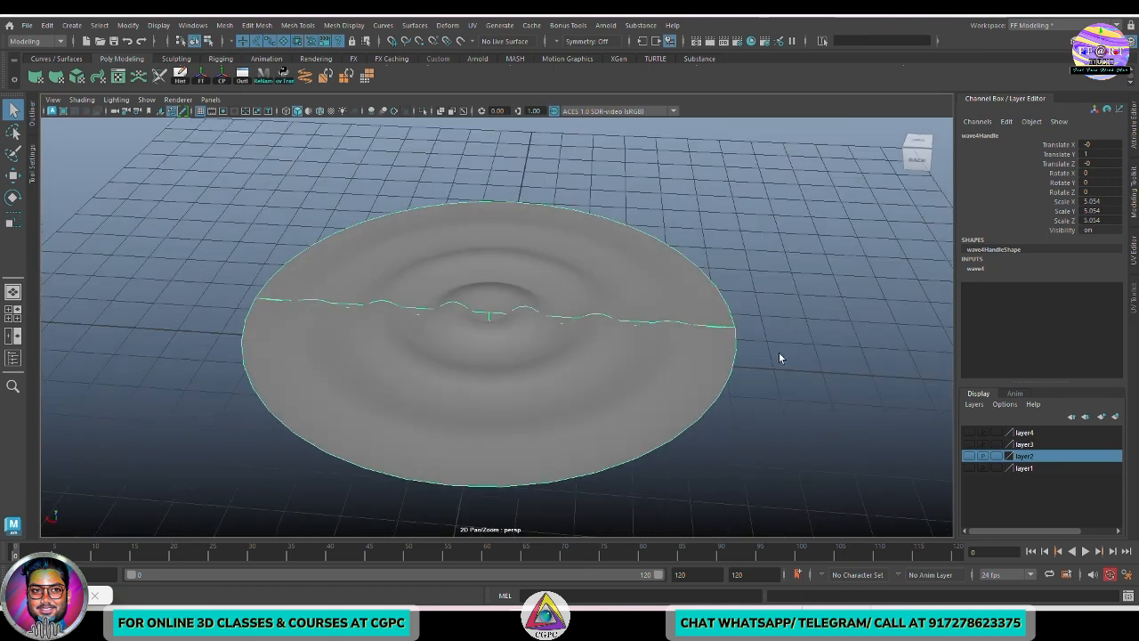
pyautogui.click(976, 268)
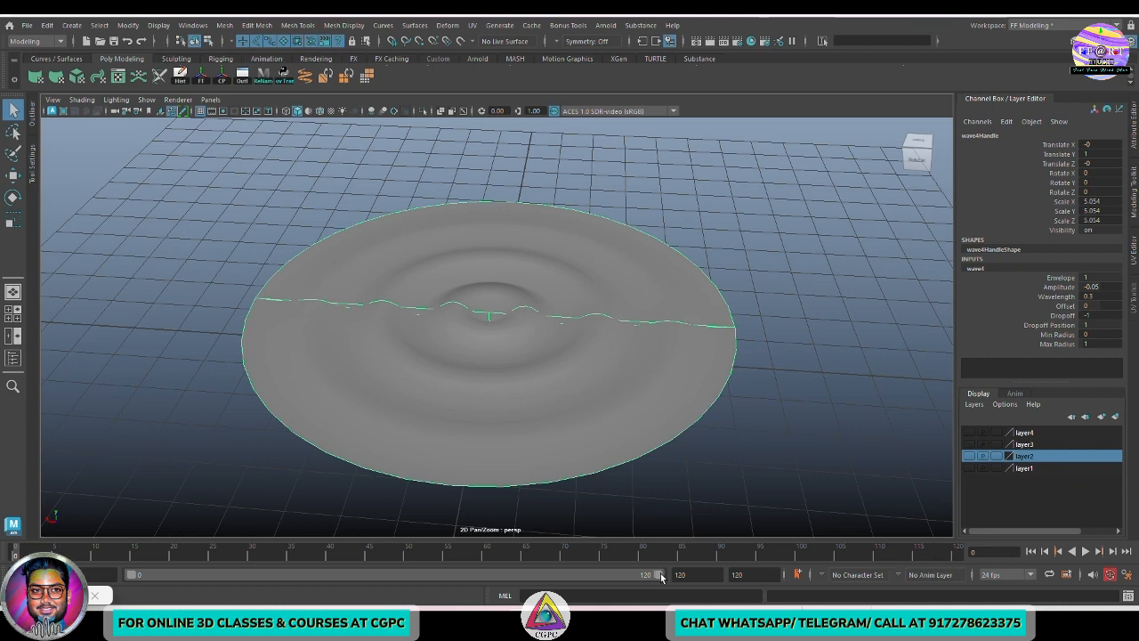
pyautogui.click(1065, 306)
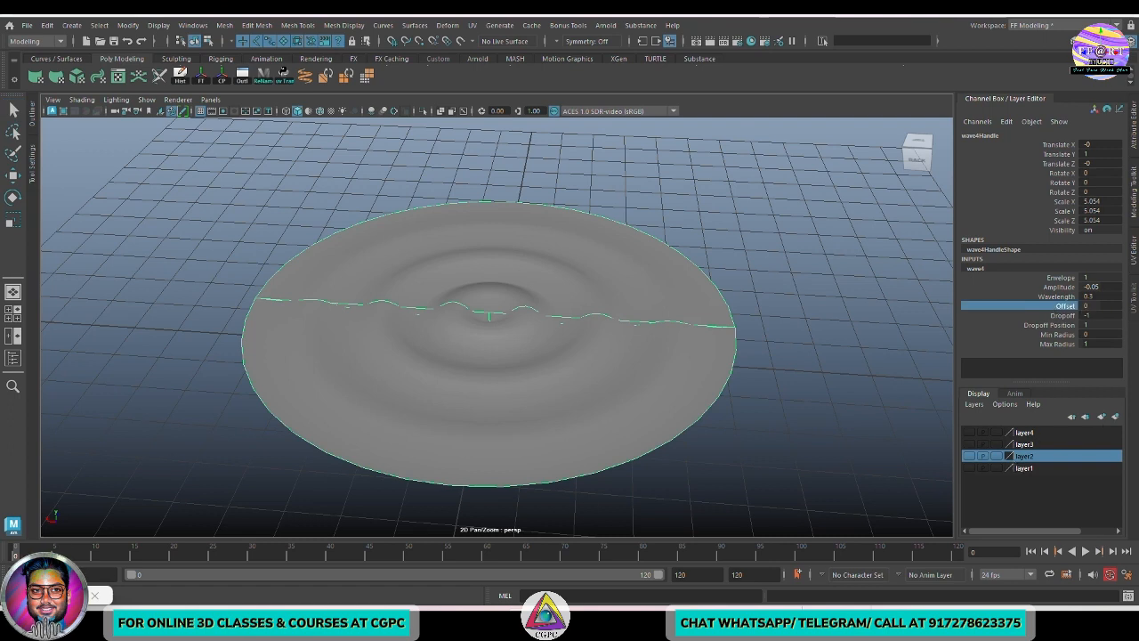
pyautogui.rightClick(1050, 313)
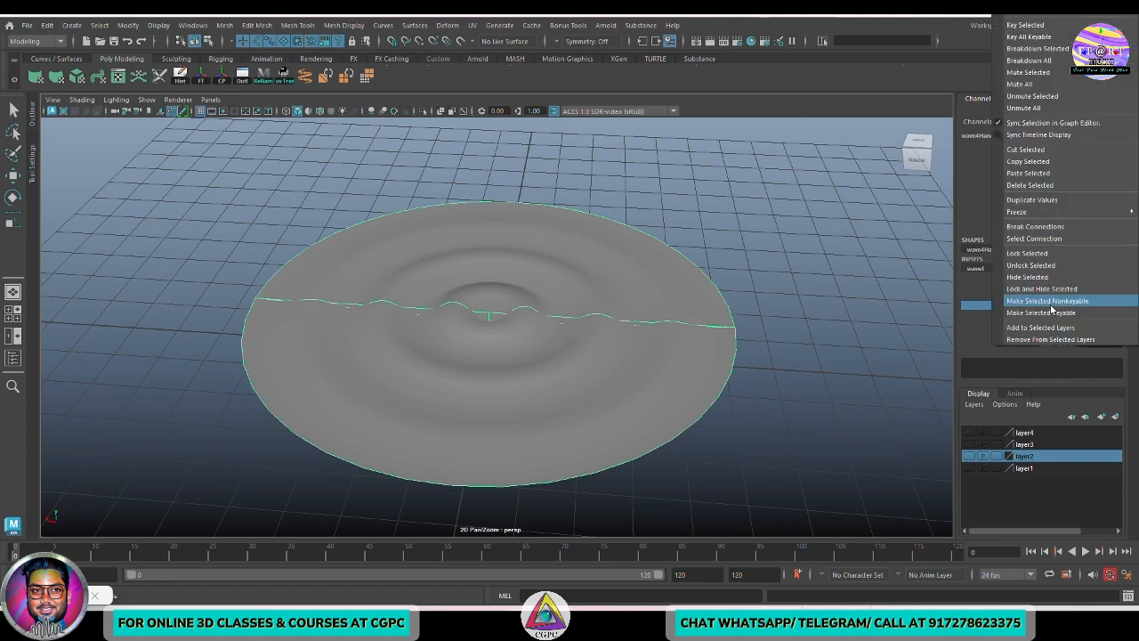
pyautogui.click(1065, 27)
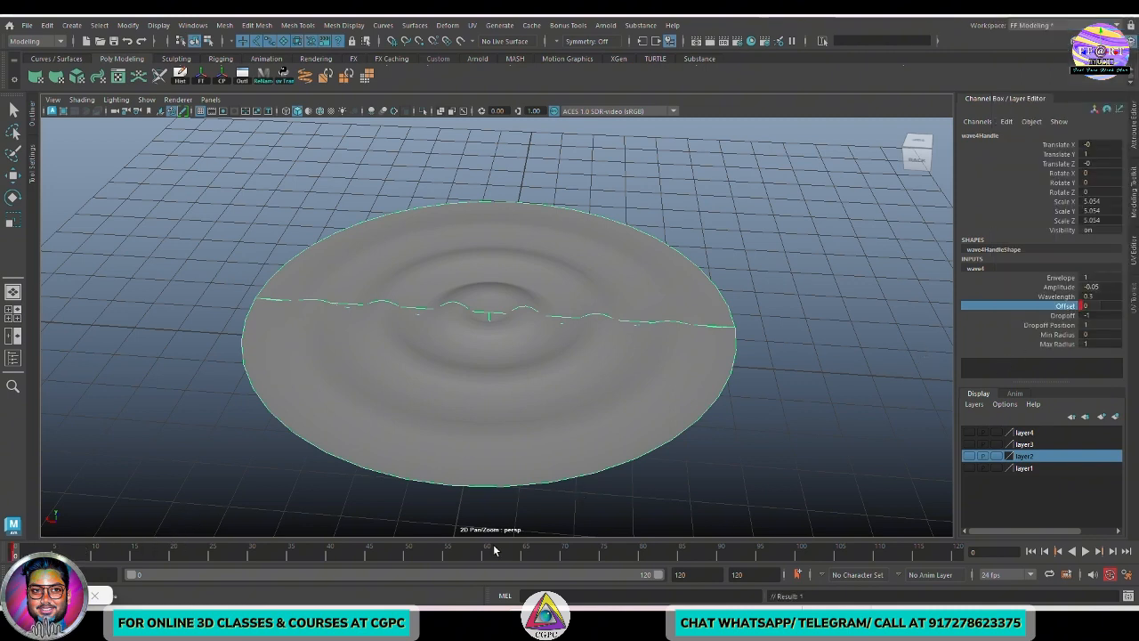
# - Set the wave's offset to 1 at frame 24 and play the ripple animation from the start
pyautogui.click(205, 555)
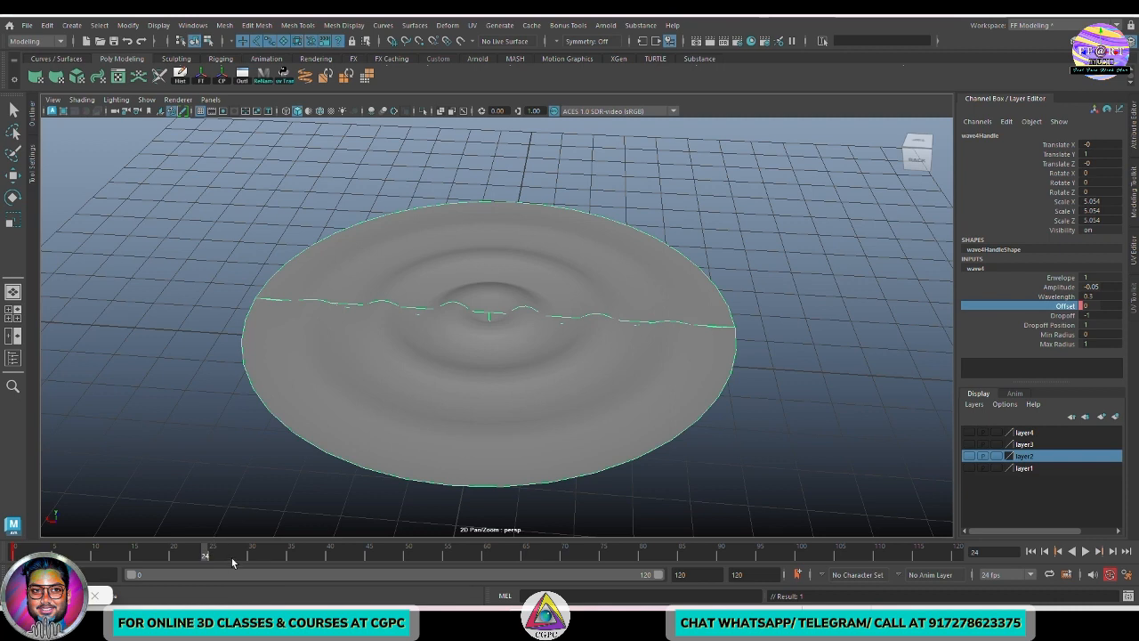
pyautogui.doubleClick(1095, 305)
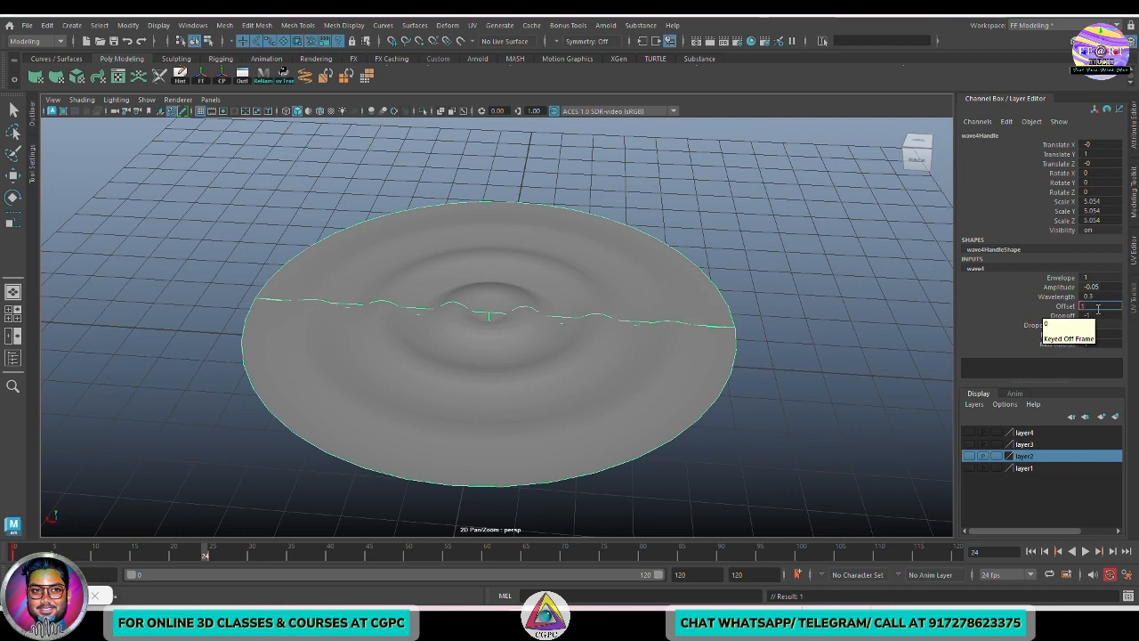
pyautogui.press('Return')
pyautogui.click(1031, 552)
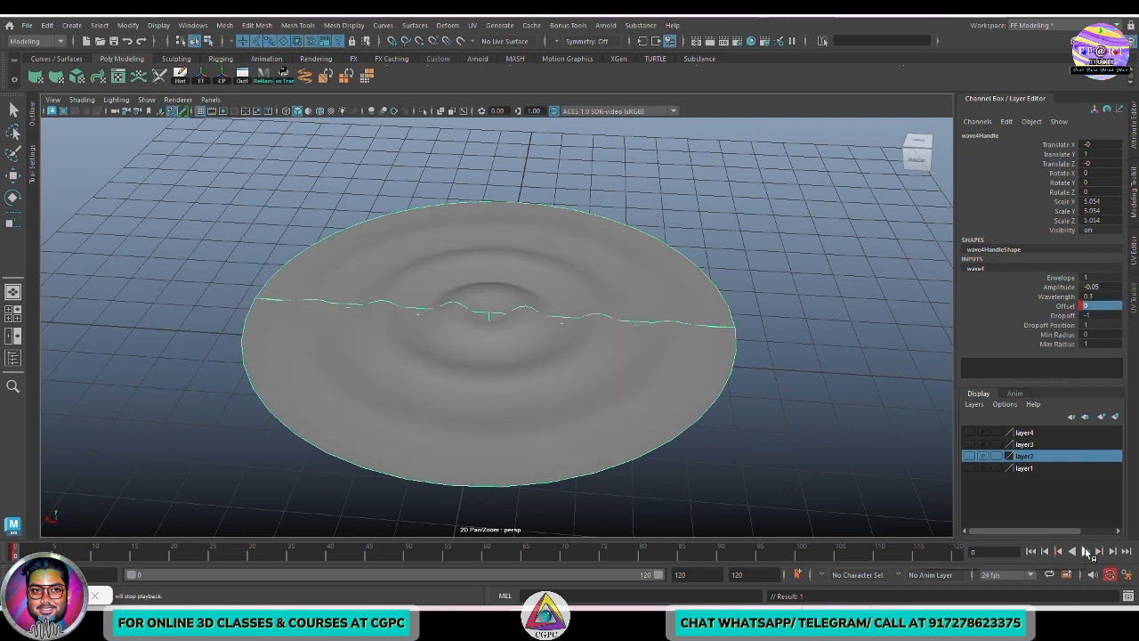
pyautogui.click(1085, 551)
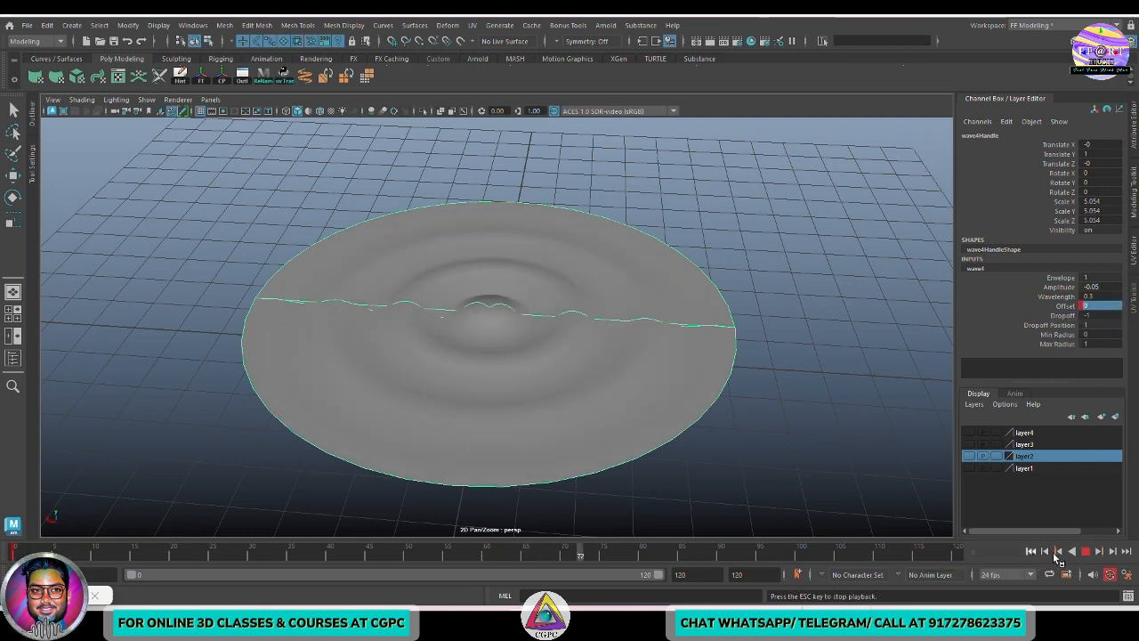
# - Replay the ripple animation from the first frame and rewind it
pyautogui.click(1085, 553)
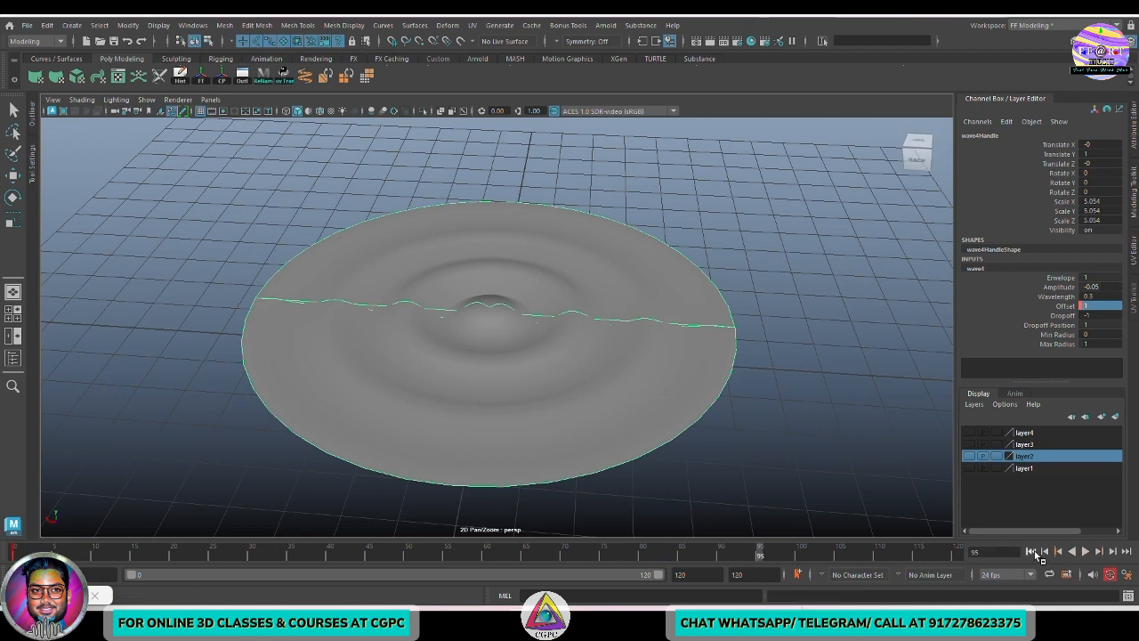
pyautogui.click(1032, 551)
pyautogui.click(1085, 553)
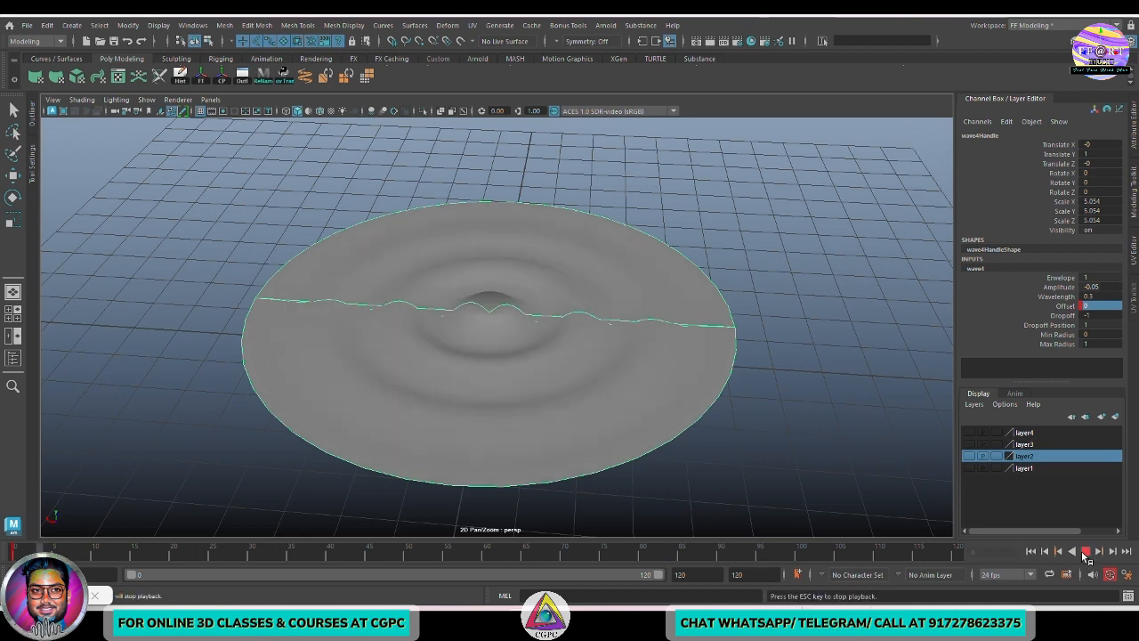
pyautogui.click(1030, 551)
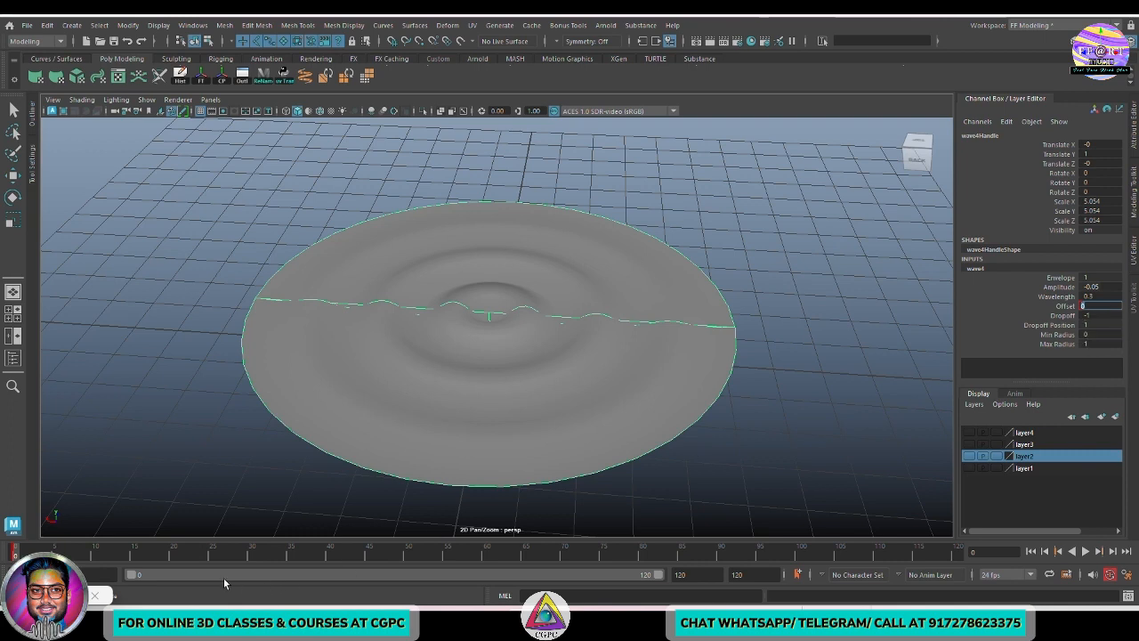
# - Set the wave's offset to -1 at frame 24 and play the ripple animation from the start
pyautogui.click(204, 553)
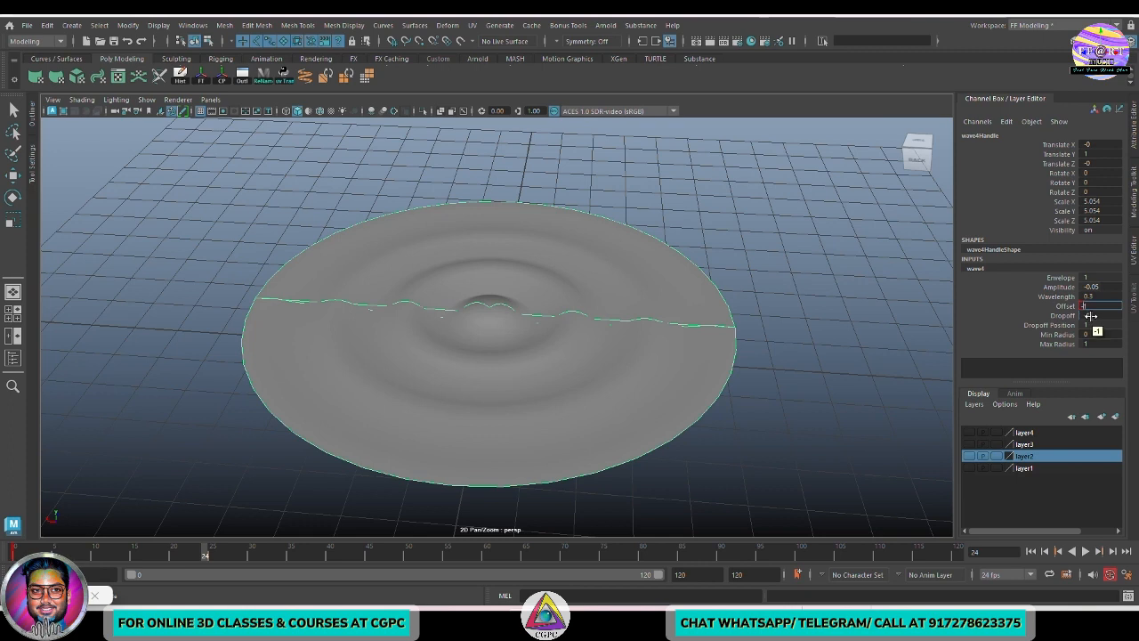
pyautogui.press('Return')
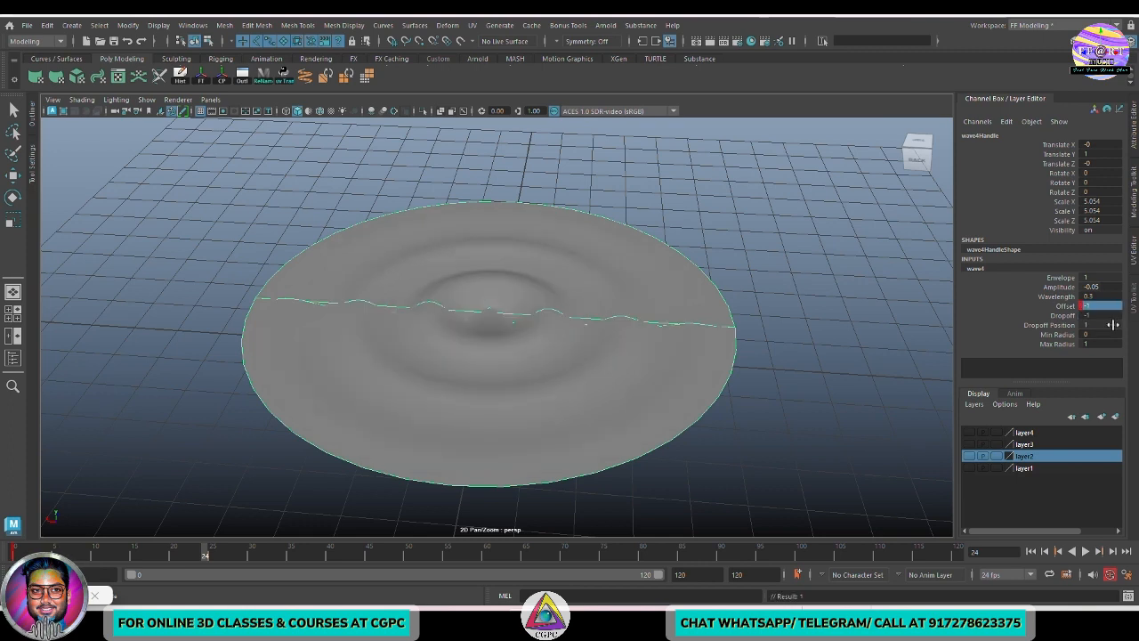
pyautogui.click(1031, 550)
pyautogui.click(1084, 552)
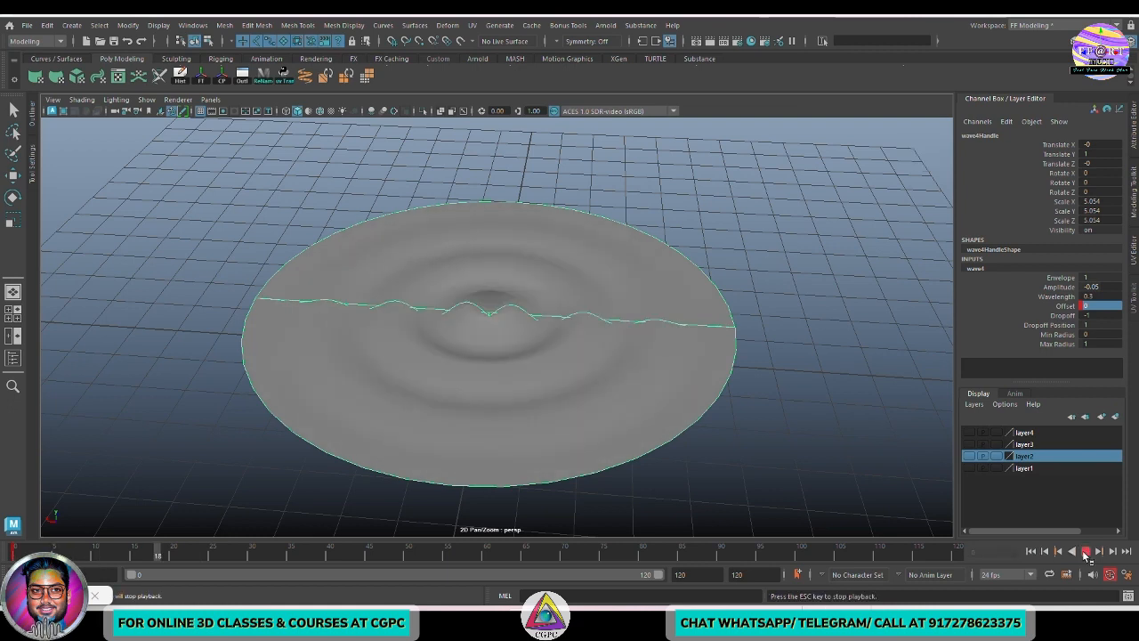
pyautogui.click(1086, 551)
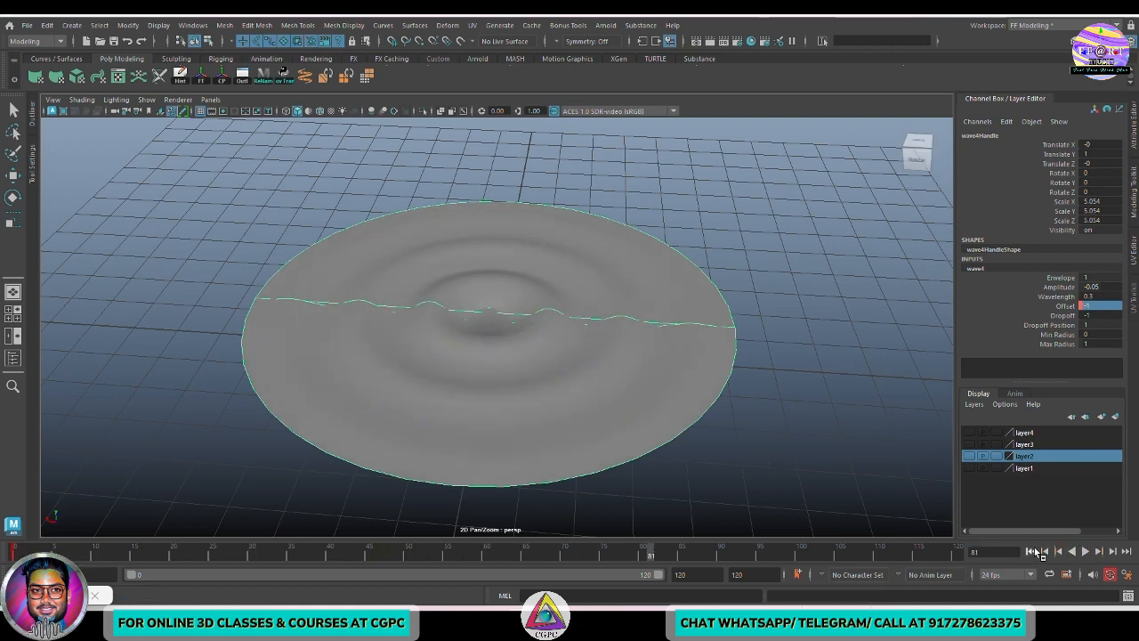
pyautogui.click(1032, 551)
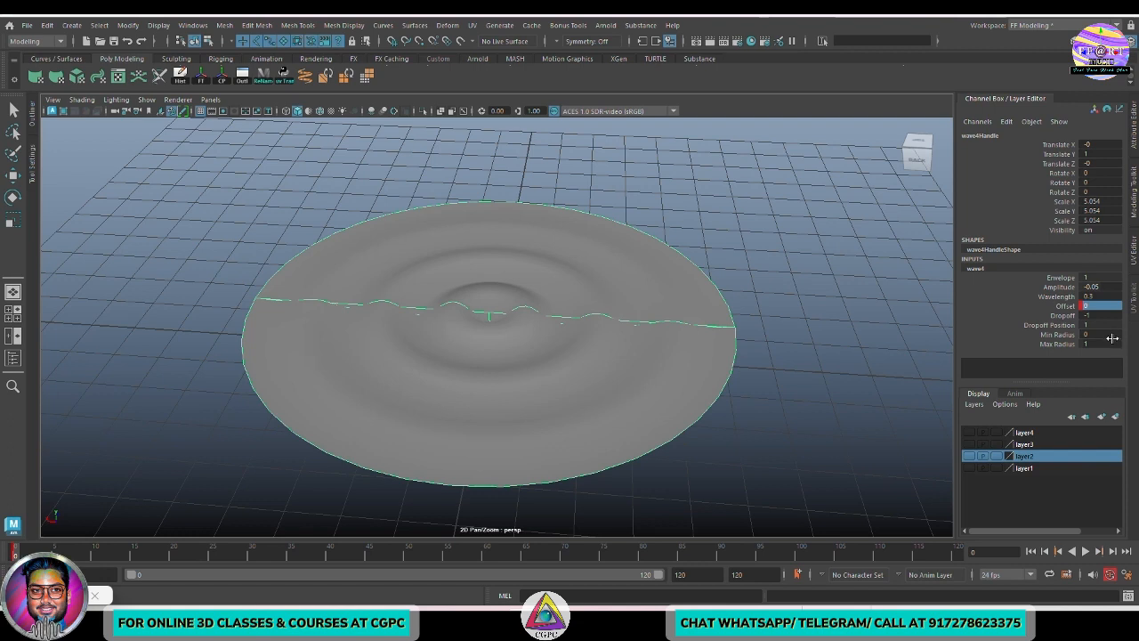
# - Set the timeline's playback speed to Real-time
pyautogui.rightClick(479, 564)
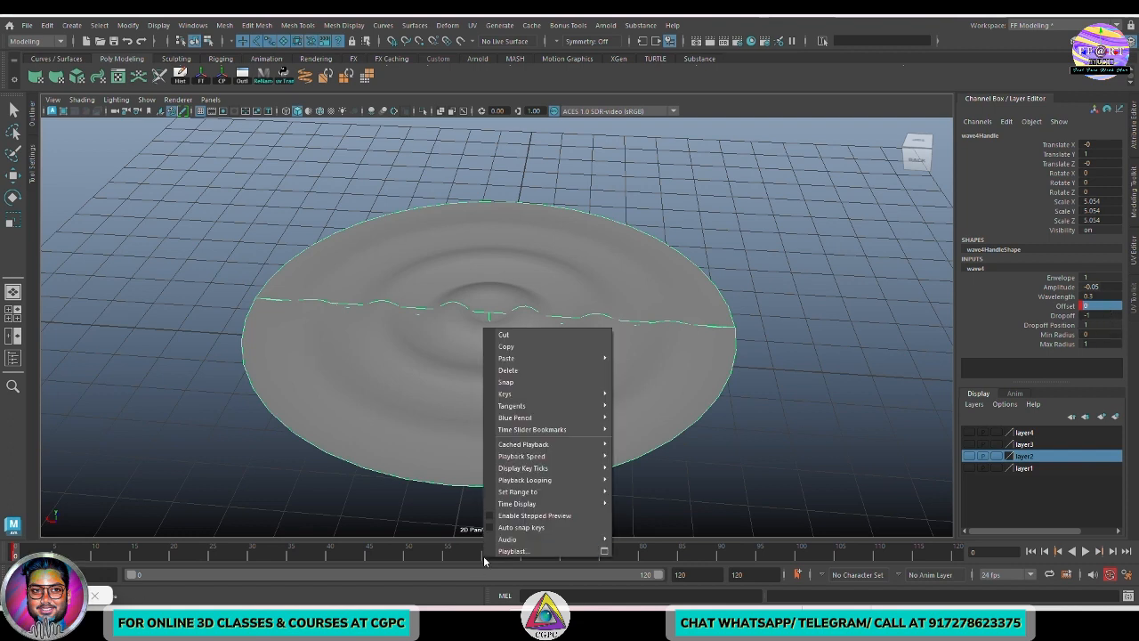
pyautogui.moveTo(573, 481)
pyautogui.moveTo(589, 459)
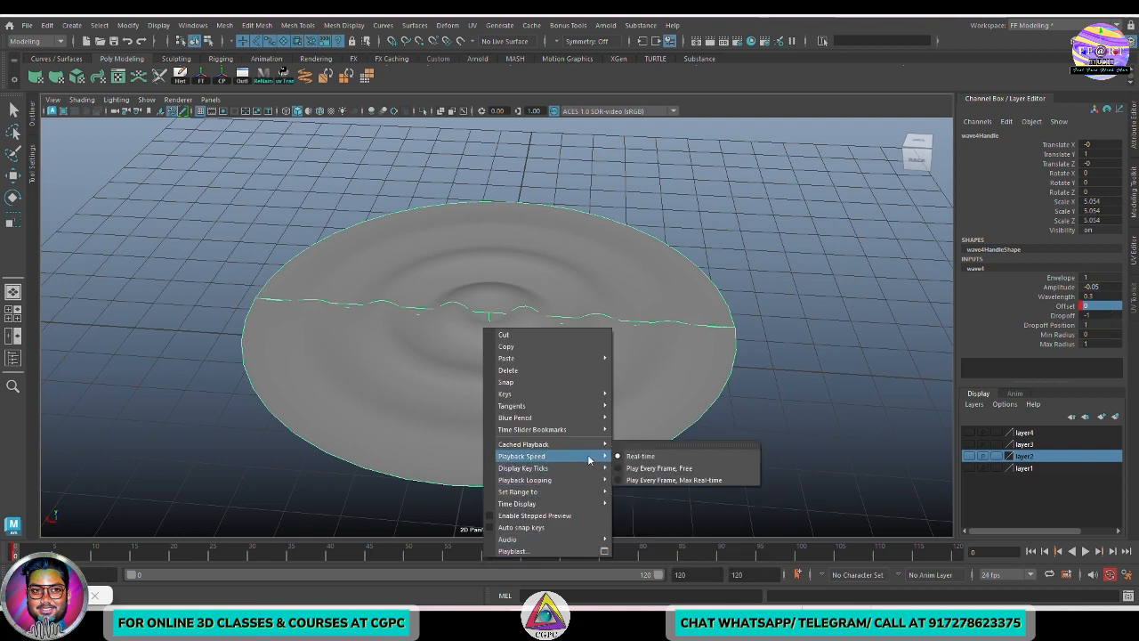
pyautogui.click(678, 458)
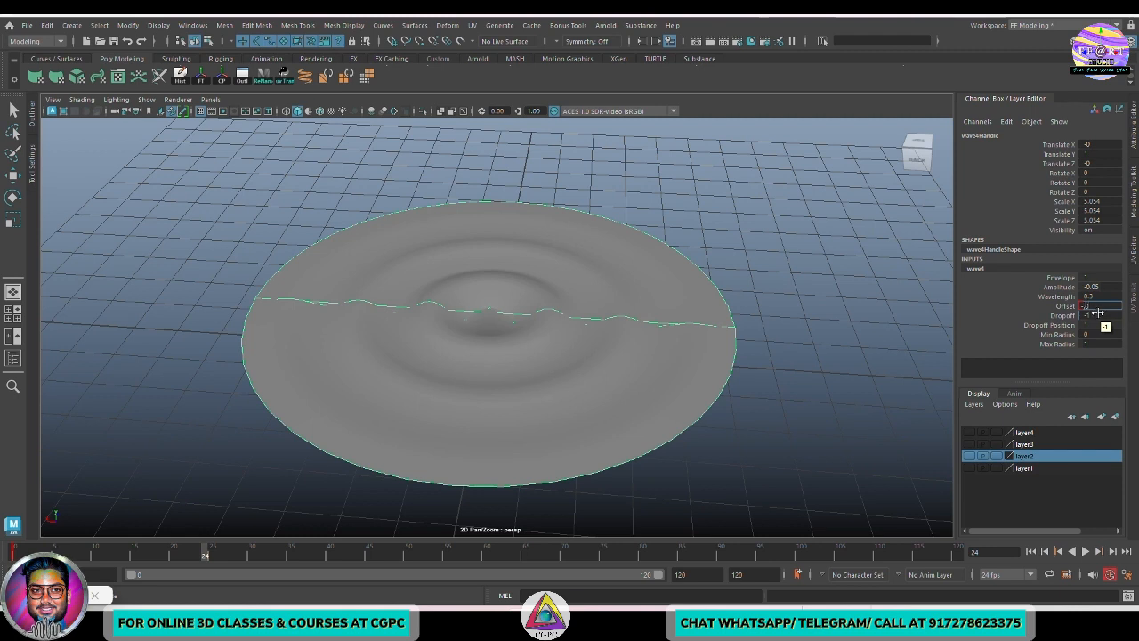
# - Set the wave's offset to -0.05 at frame 24, play the animation from the start and rewind it
pyautogui.press('Return')
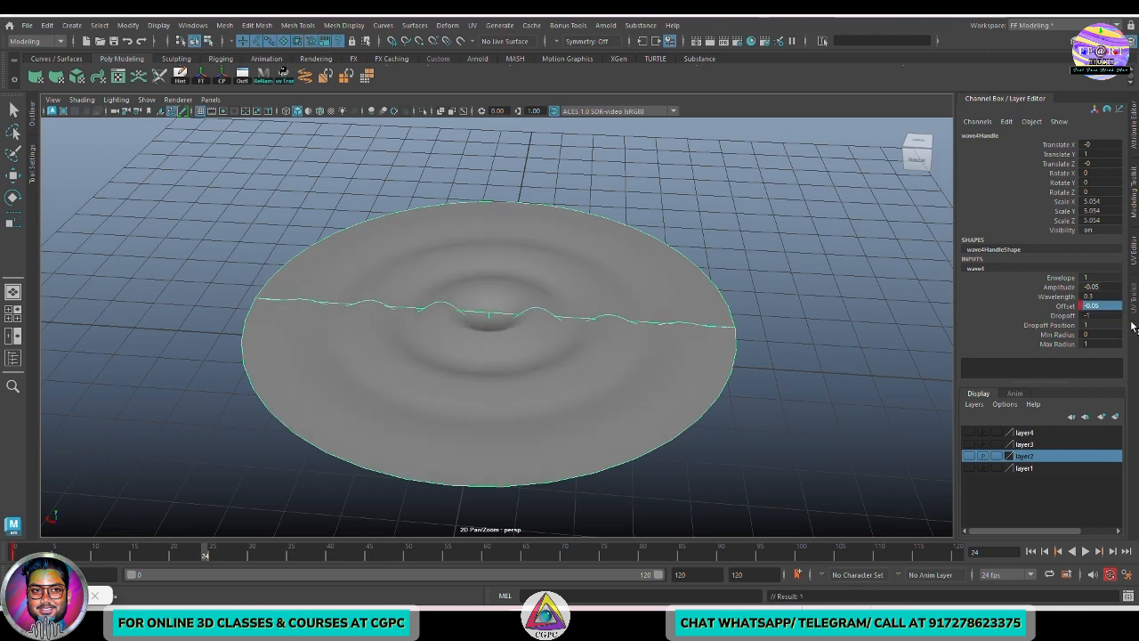
pyautogui.click(1030, 551)
pyautogui.click(1084, 551)
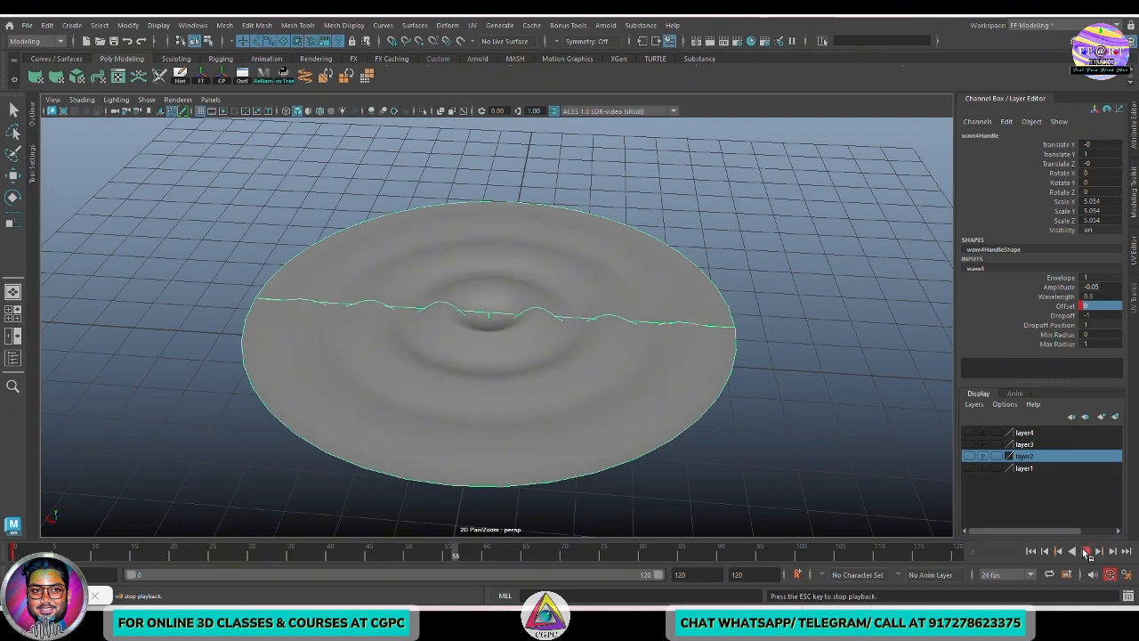
pyautogui.click(1084, 550)
pyautogui.click(1030, 551)
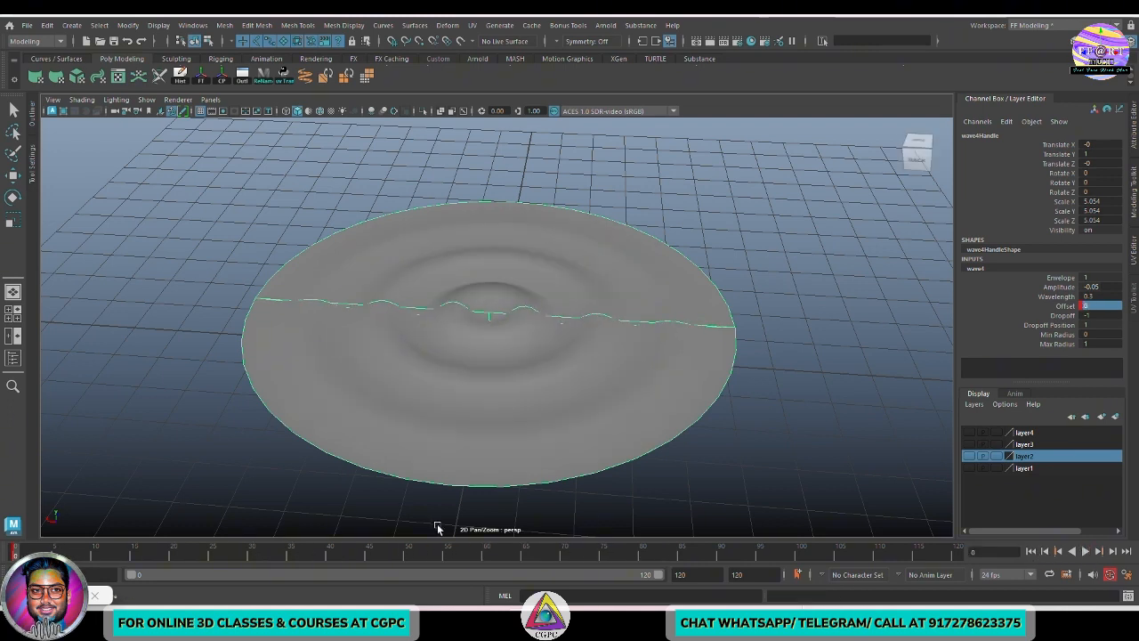
# - Go to frame 24 and open the Graph Editor beside the disc to show the wave's offset curve
pyautogui.click(204, 556)
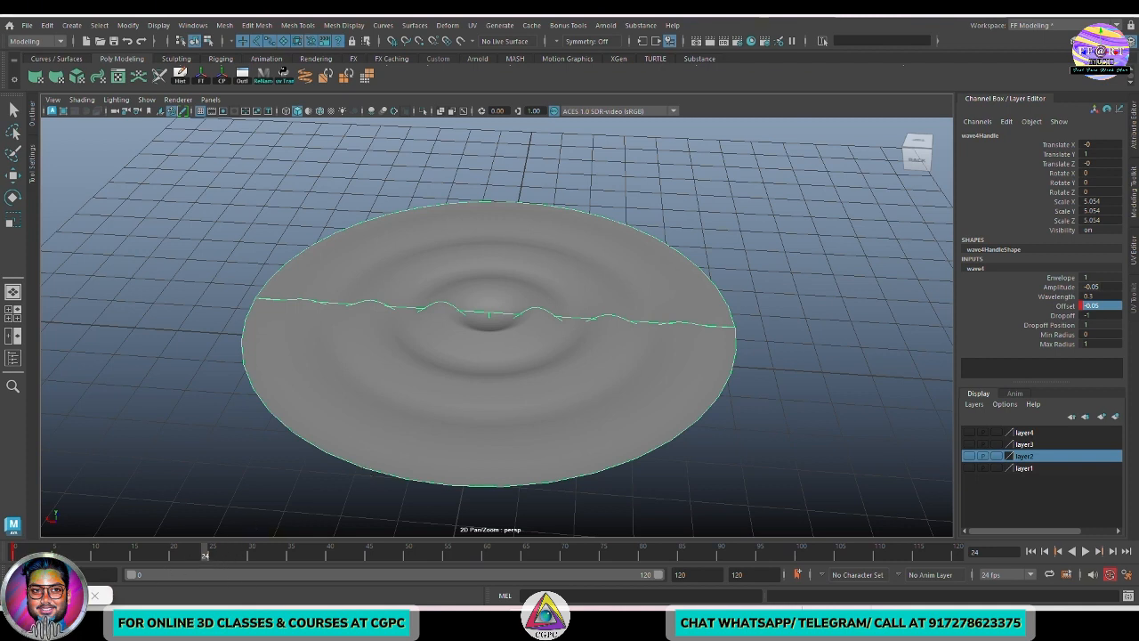
pyautogui.click(27, 596)
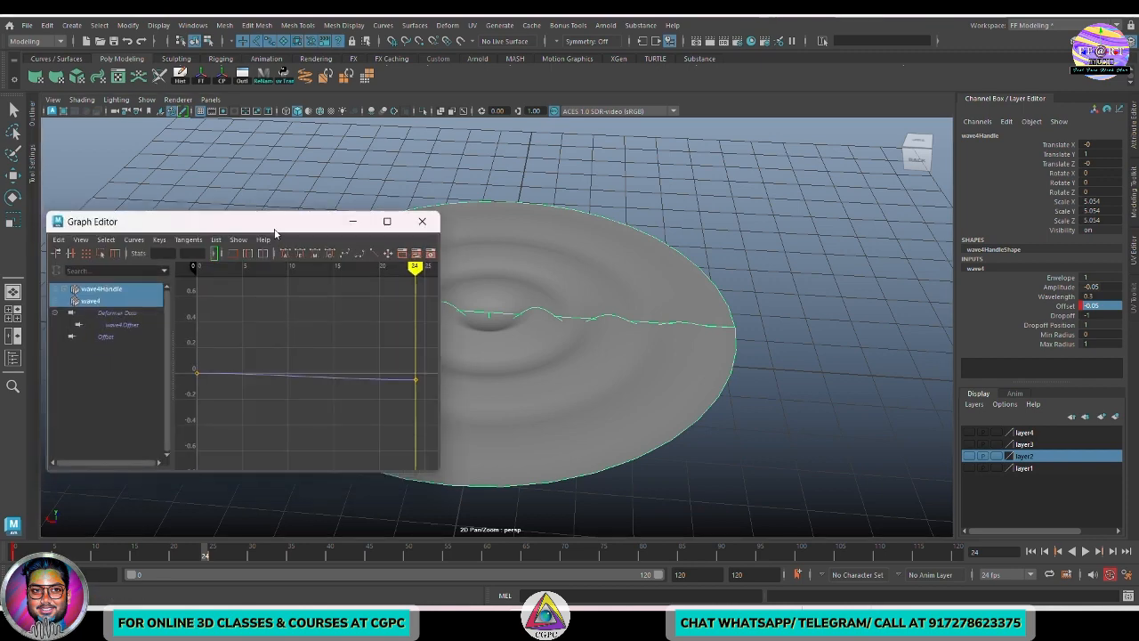
pyautogui.moveTo(275, 233); pyautogui.dragTo(812, 214)
pyautogui.click(193, 25)
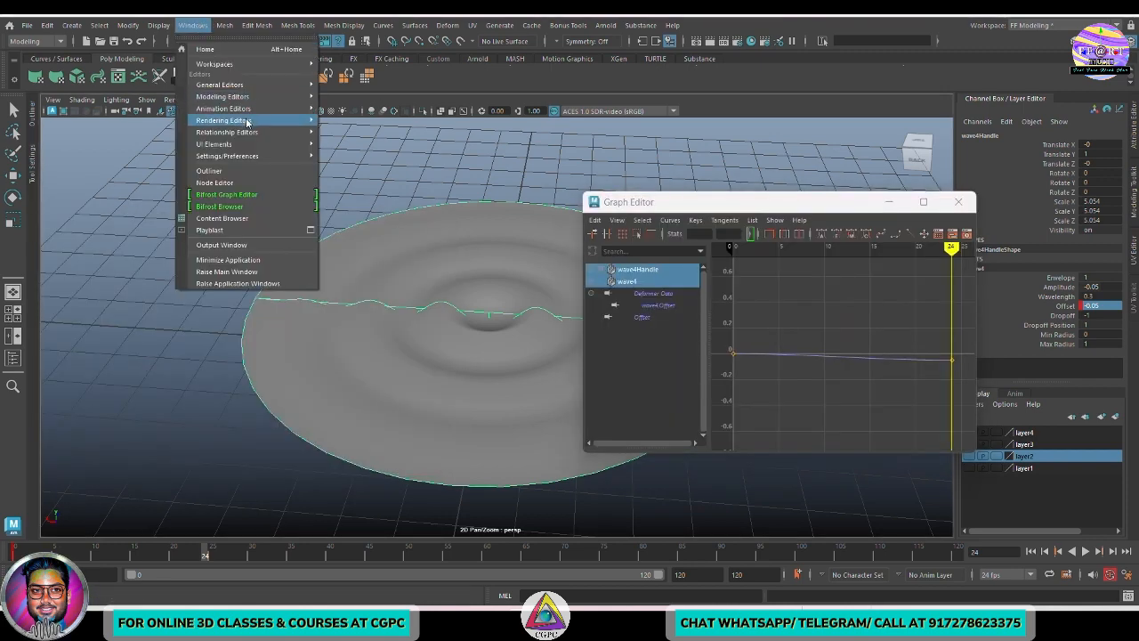
pyautogui.moveTo(253, 108)
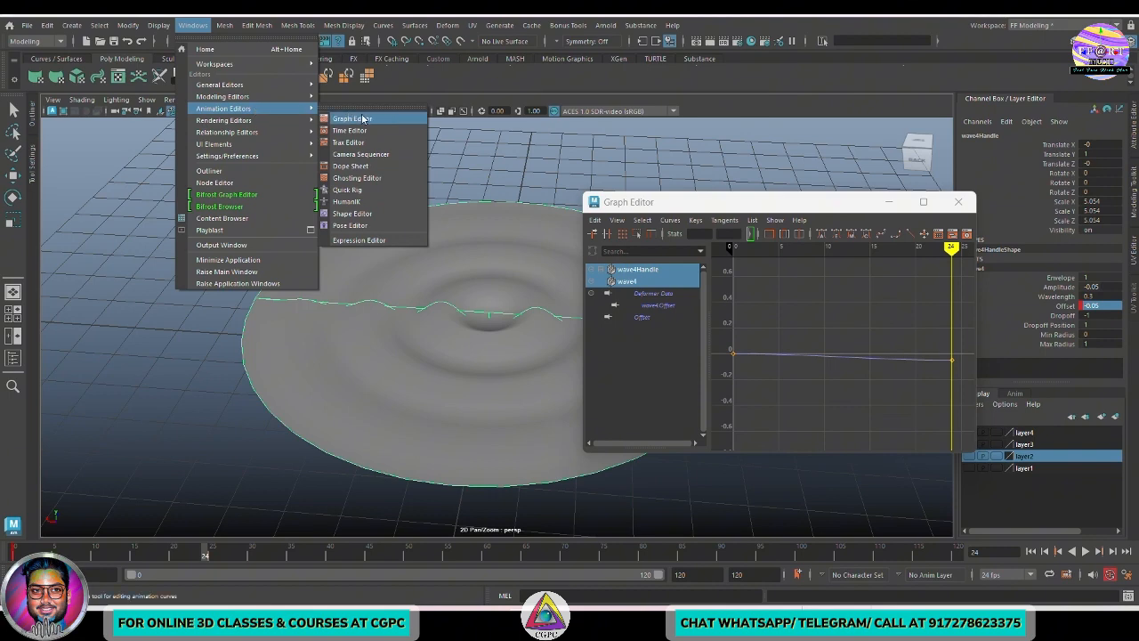
pyautogui.click(362, 118)
pyautogui.moveTo(722, 205); pyautogui.dragTo(689, 194)
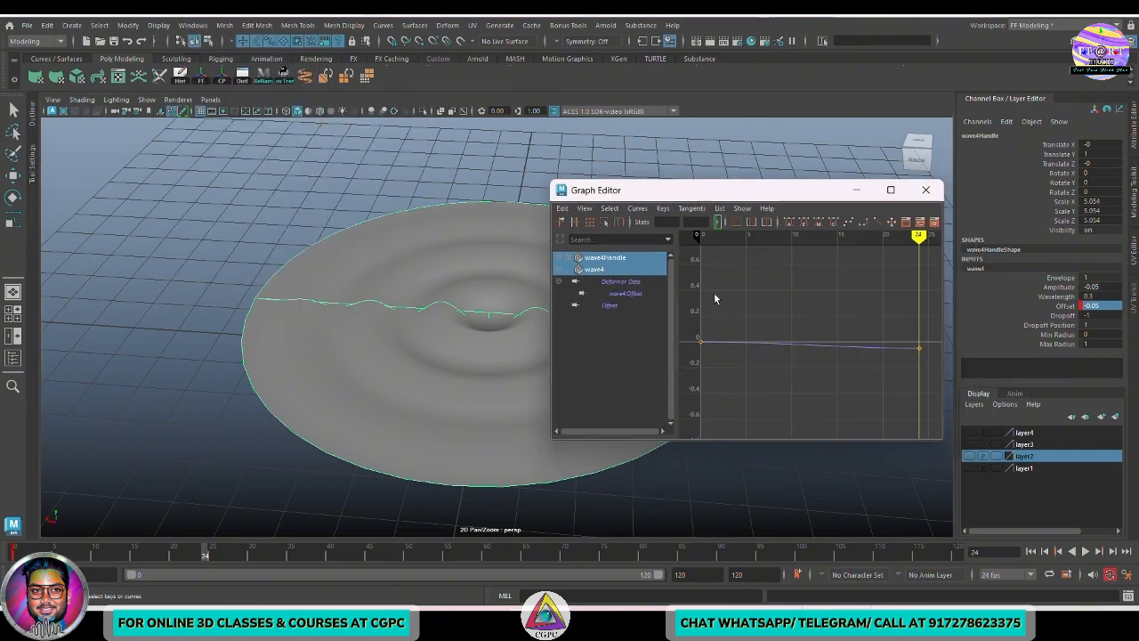
pyautogui.scroll(-2, 787, 315)
pyautogui.scroll(1, 772, 322)
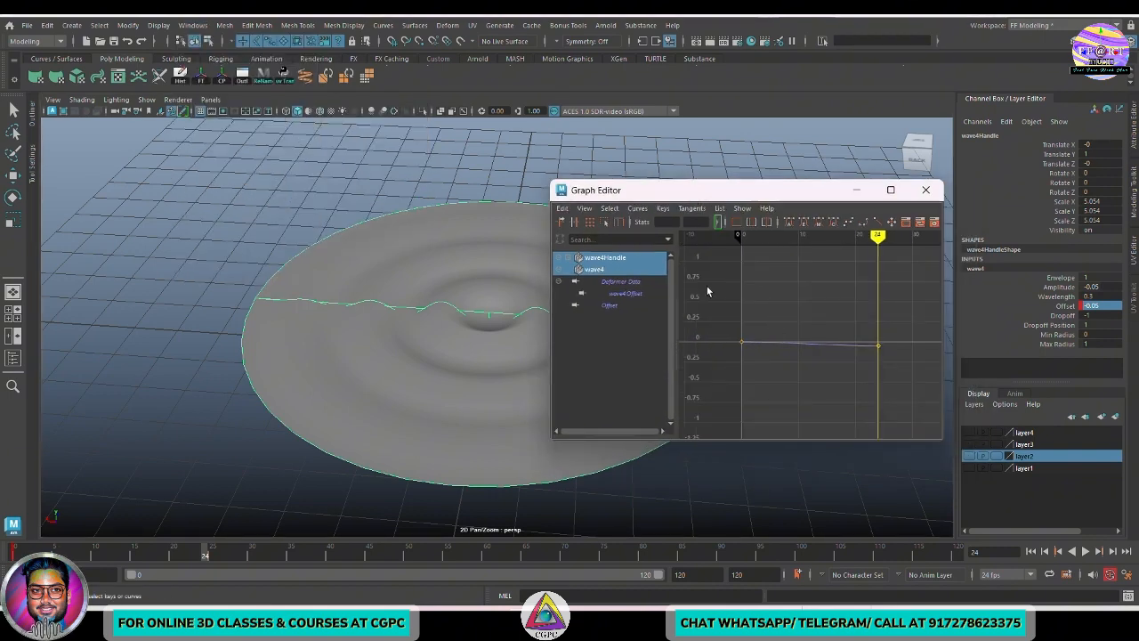
# - Select both keys of the wave's offset curve and give them linear tangents
pyautogui.moveTo(704, 287); pyautogui.dragTo(900, 399)
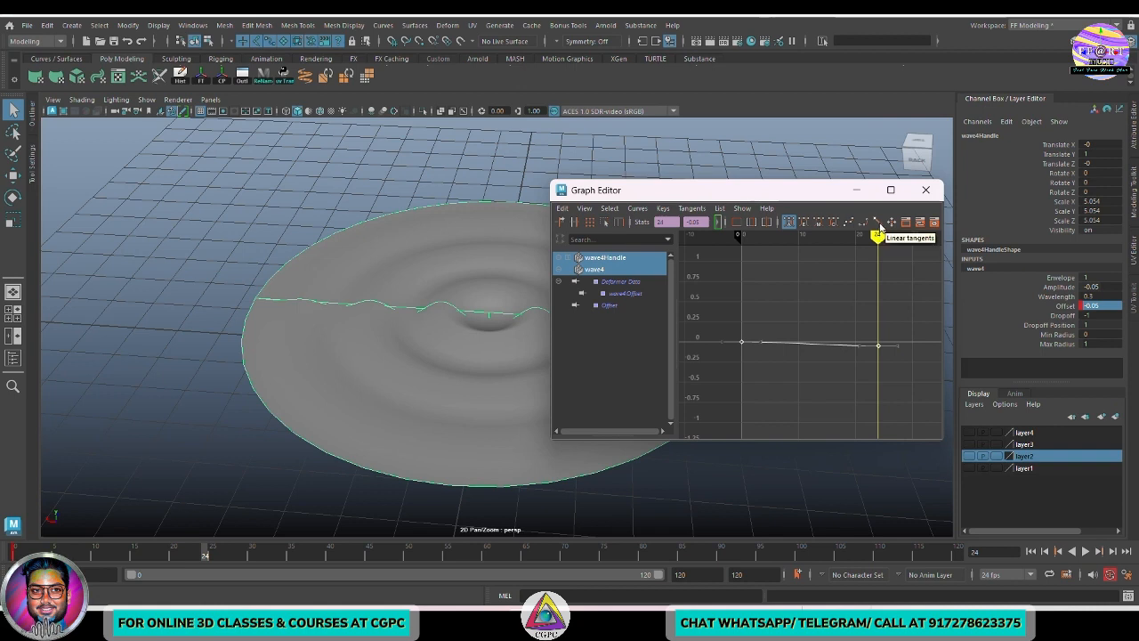
pyautogui.click(880, 225)
pyautogui.click(878, 223)
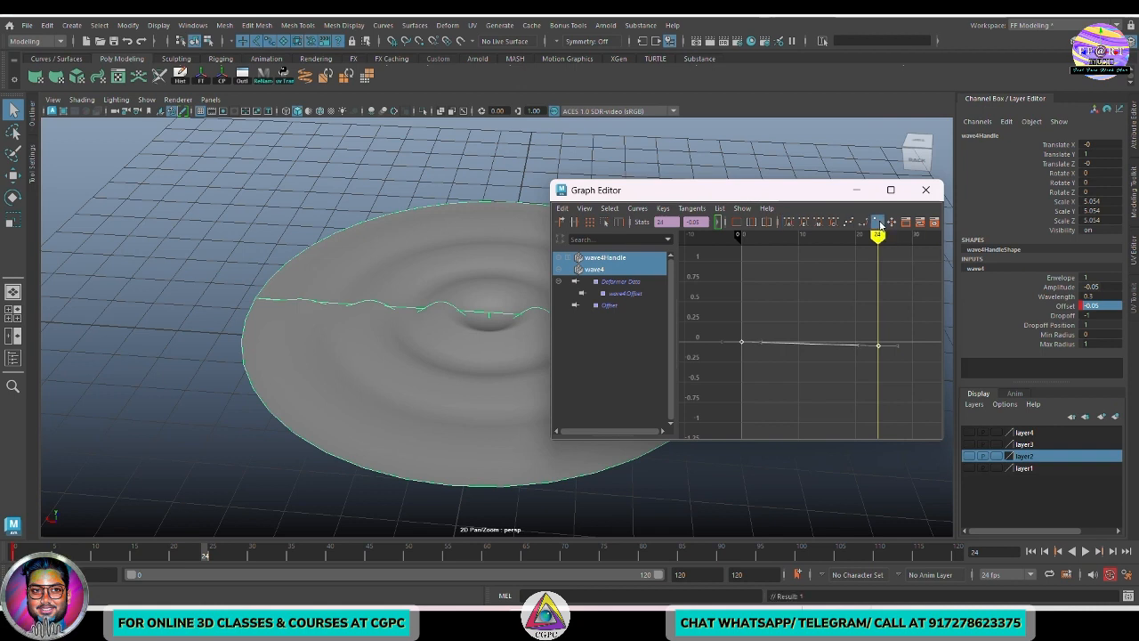
# - Set the offset curve's pre infinity and post infinity to Cycle with Offset
pyautogui.click(637, 209)
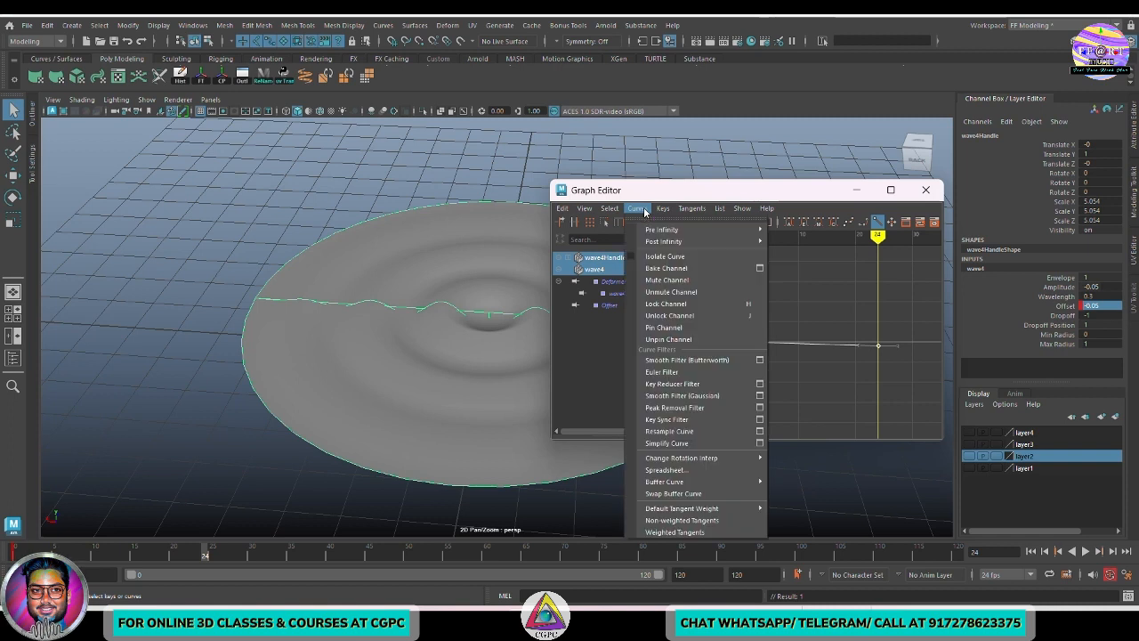
pyautogui.moveTo(663, 230)
pyautogui.click(801, 241)
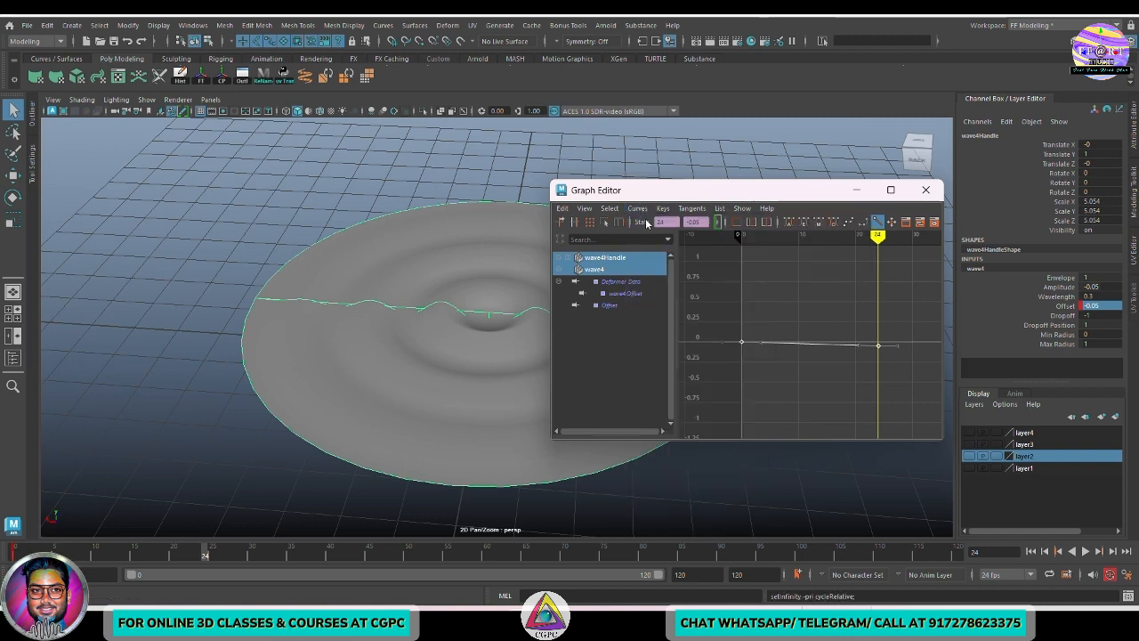
pyautogui.click(637, 208)
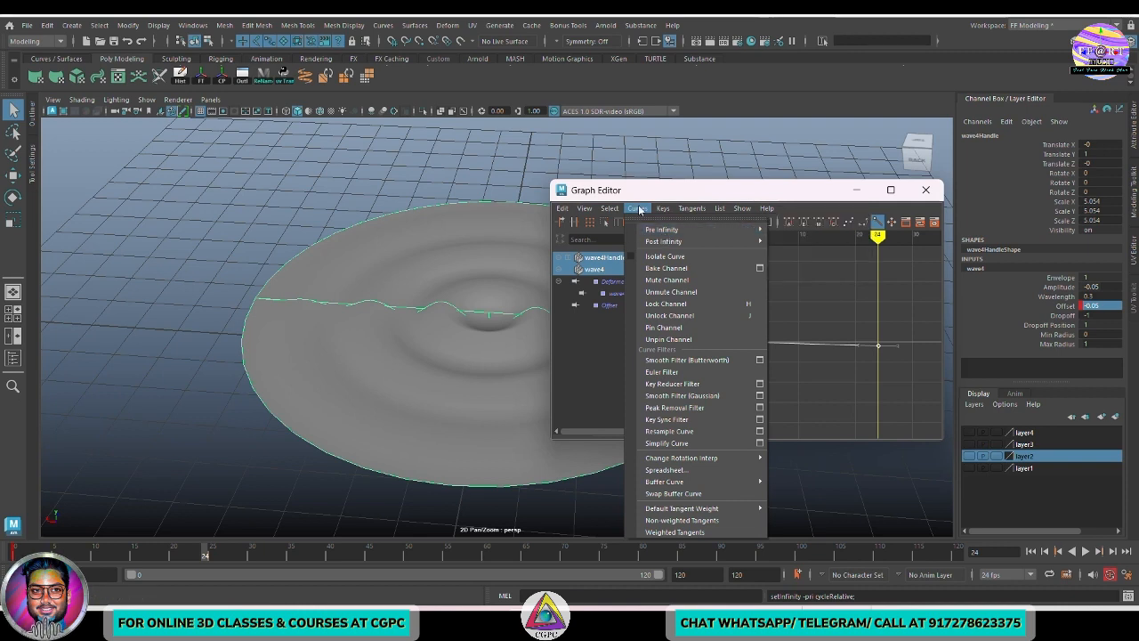
pyautogui.click(807, 253)
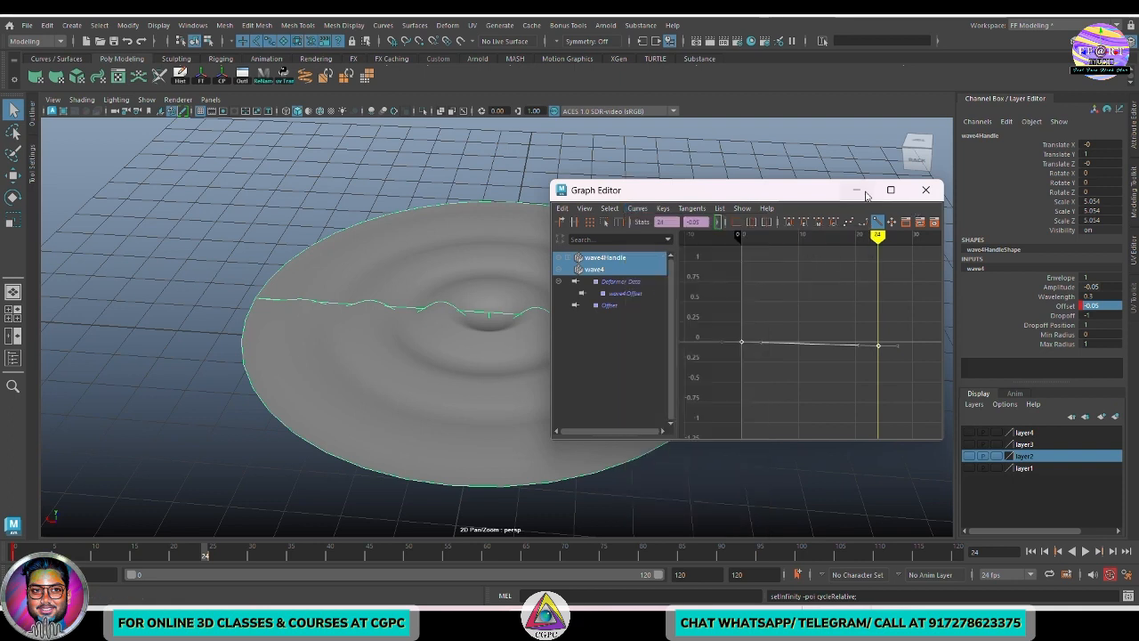
# - Close the Graph Editor, play the cycling ripples from the start at a lower viewing angle, and rewind
pyautogui.click(925, 189)
pyautogui.click(1030, 551)
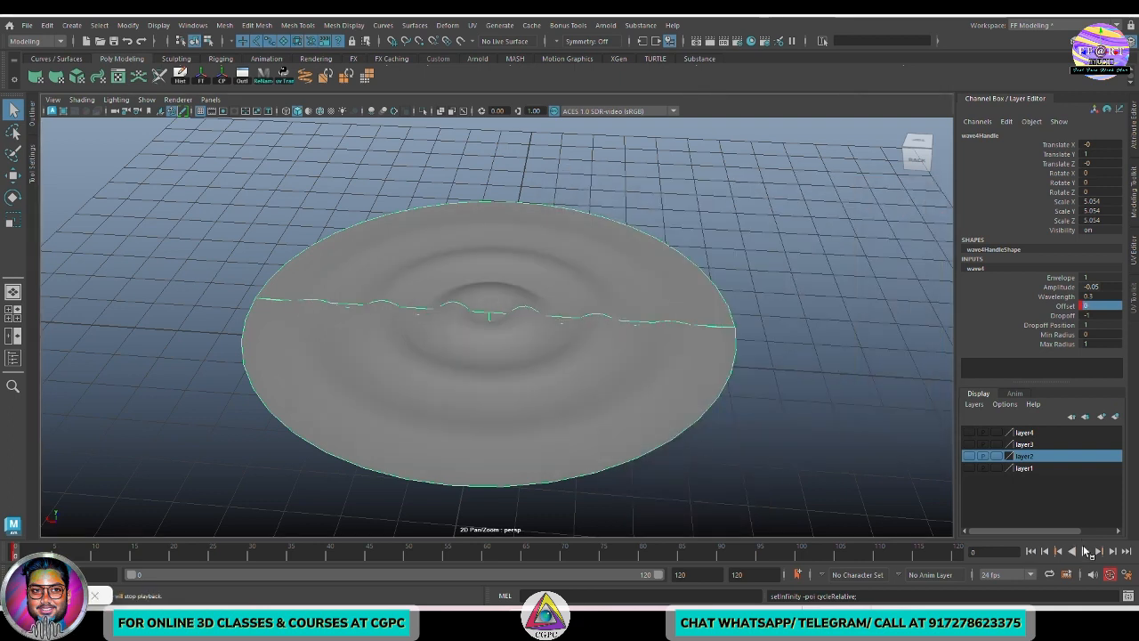
pyautogui.click(1085, 552)
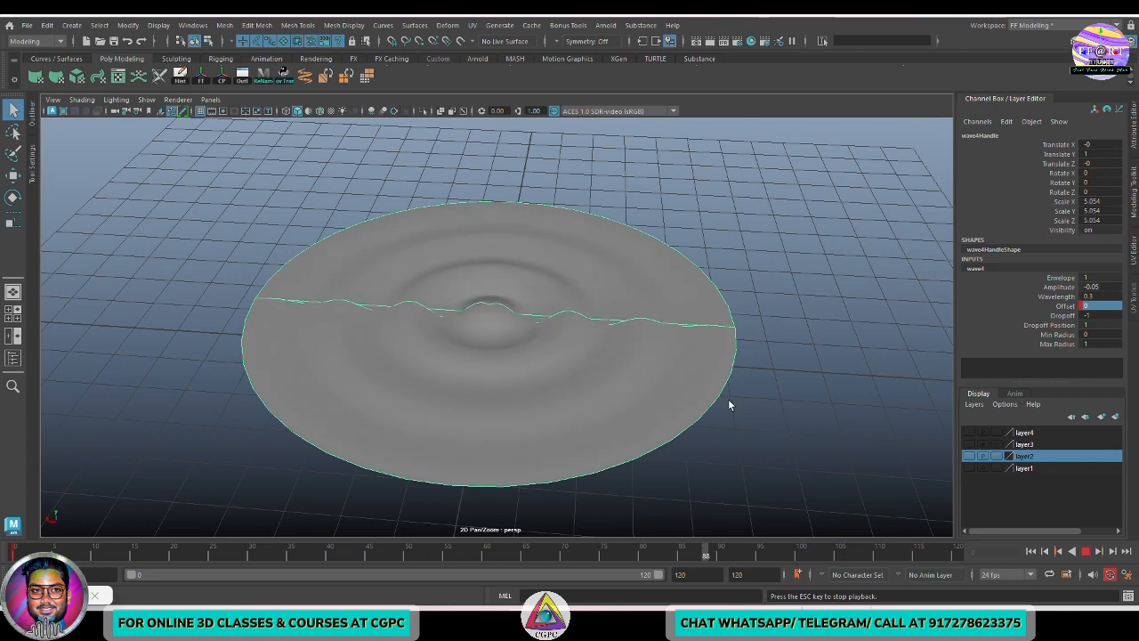
pyautogui.keyDown('alt'); pyautogui.moveTo(733, 389); pyautogui.dragTo(735, 385); pyautogui.keyUp('alt')
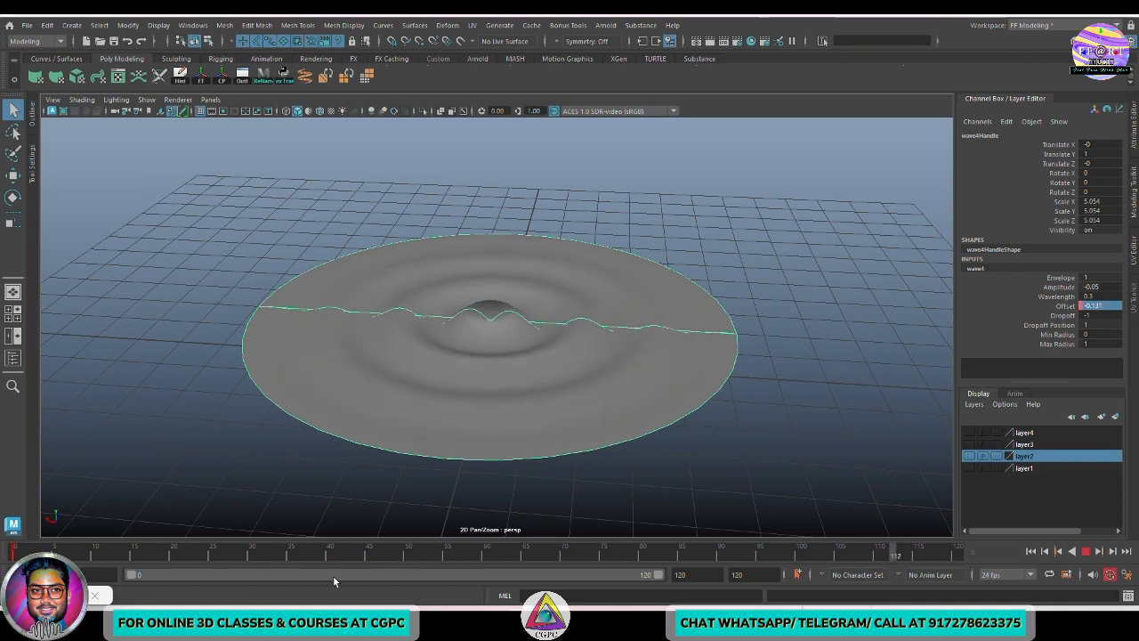
pyautogui.click(1086, 551)
pyautogui.click(1030, 551)
# - Set the wave's offset to -0.1 at frame 24 and play the ripple animation from the start
pyautogui.click(207, 553)
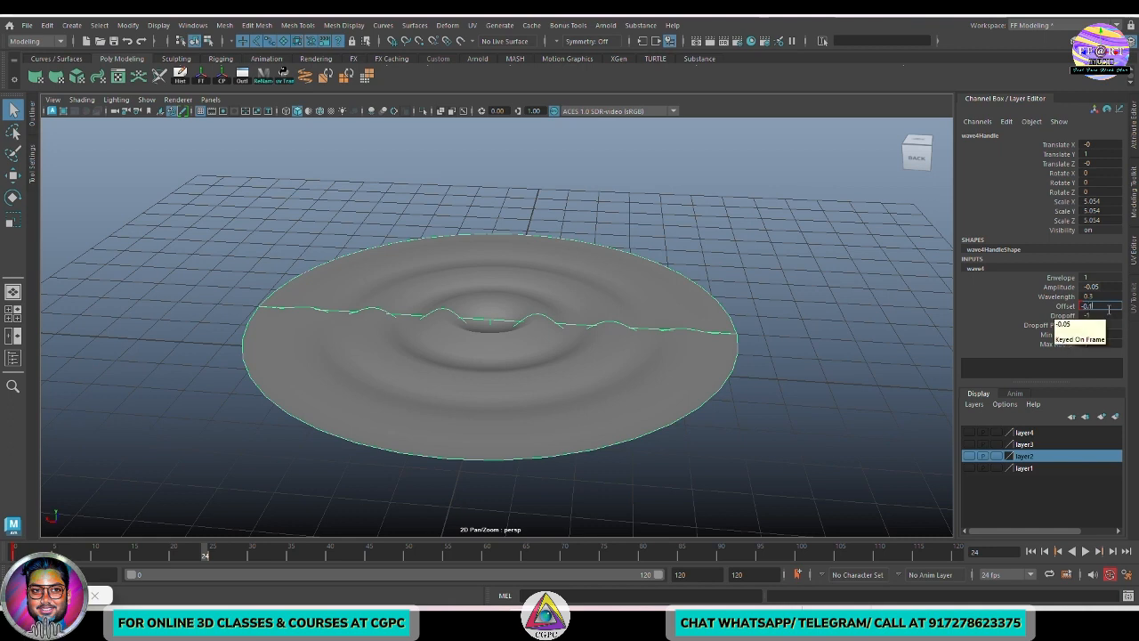
pyautogui.press('Return')
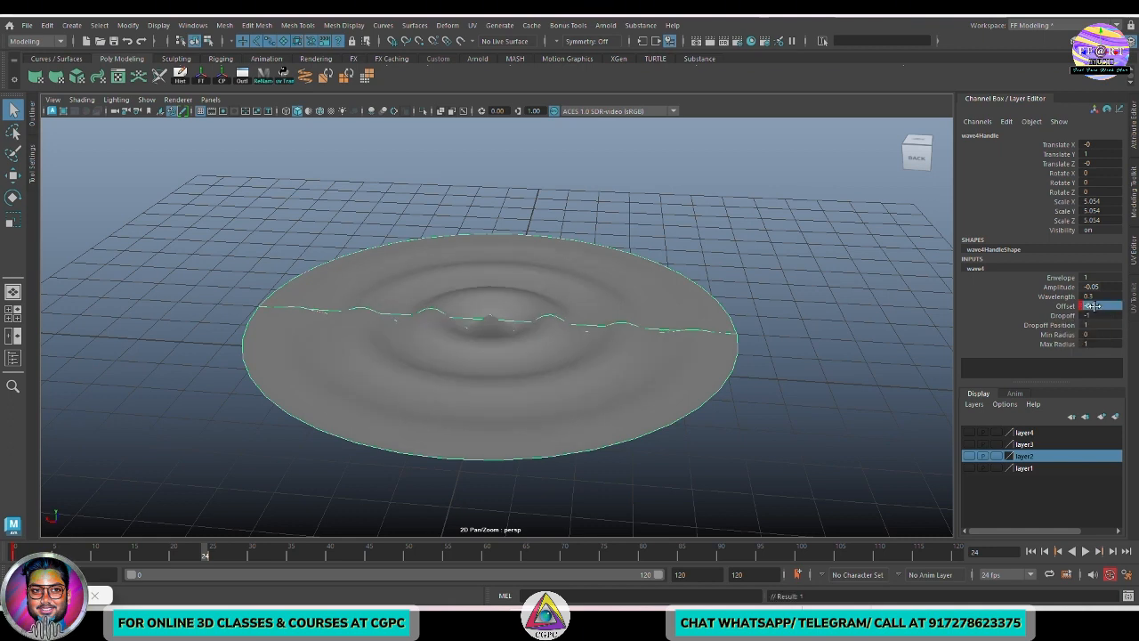
pyautogui.click(1030, 551)
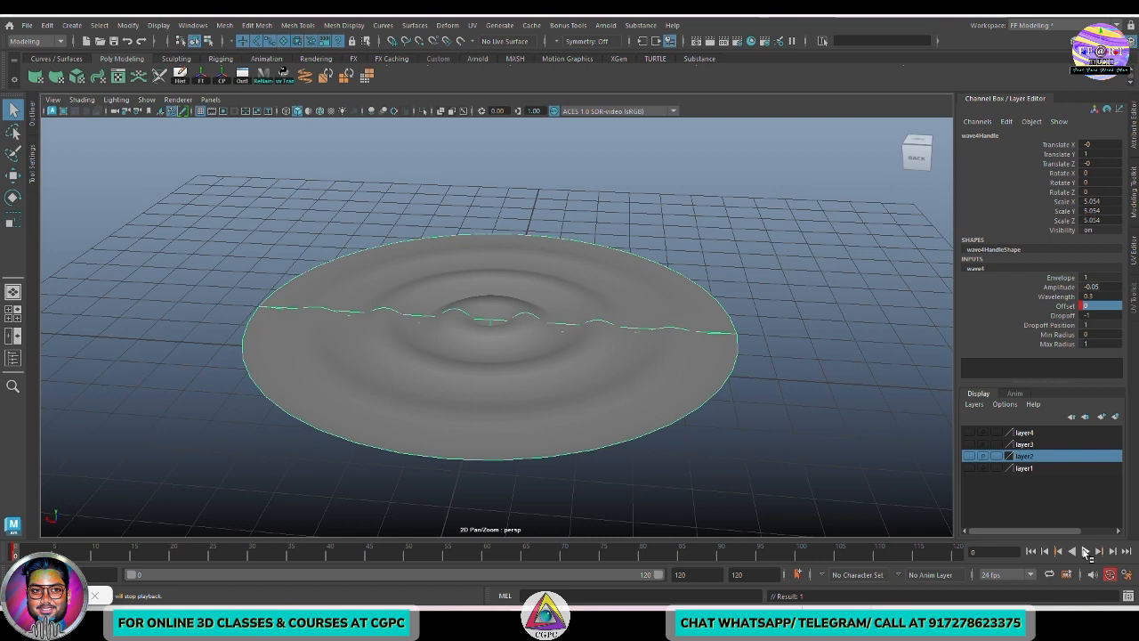
pyautogui.click(1085, 551)
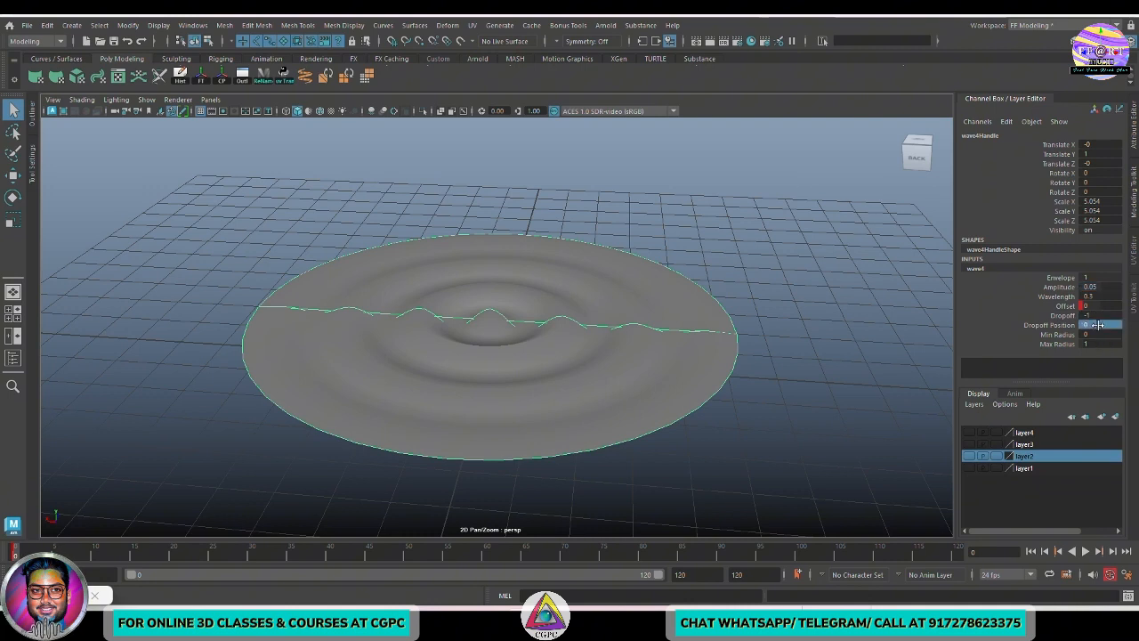
# - Set the wave's dropoff to 0
pyautogui.hotkey('ctrl', 'z')
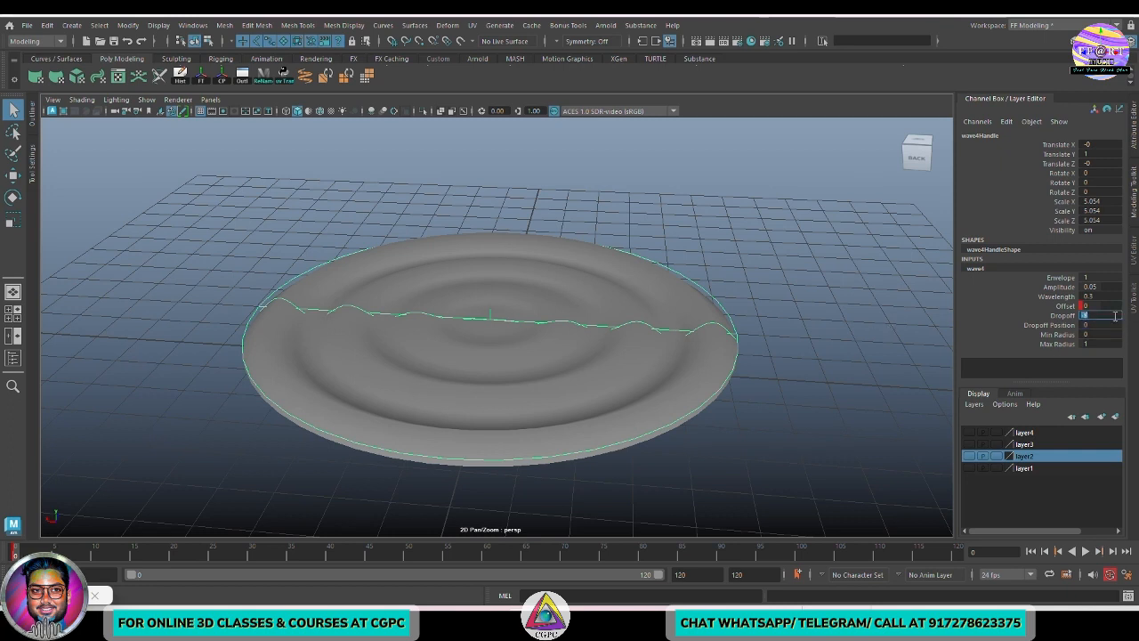
pyautogui.press('Return')
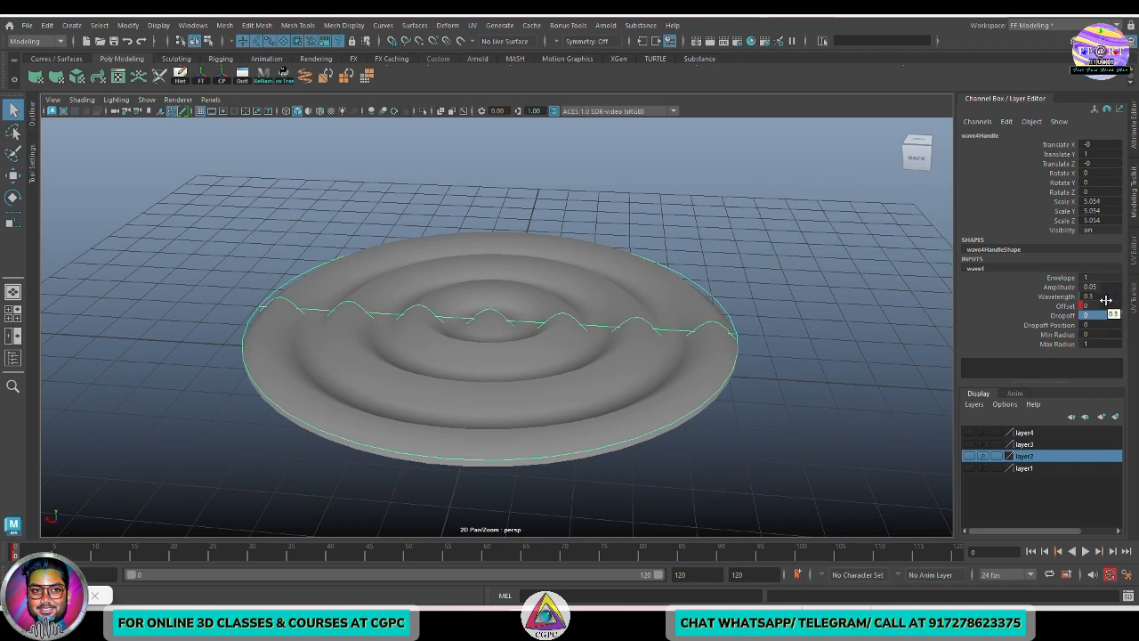
# - Play the ripple animation with the current dropoff, stop it and rewind to the start
pyautogui.click(1085, 550)
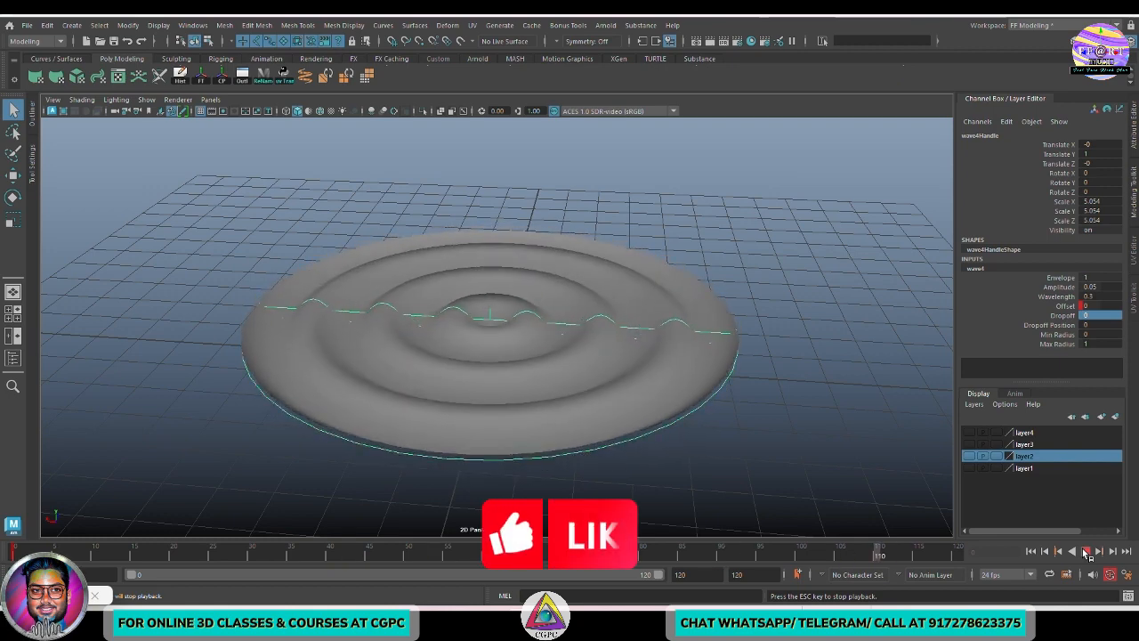
pyautogui.click(1085, 551)
pyautogui.click(1033, 552)
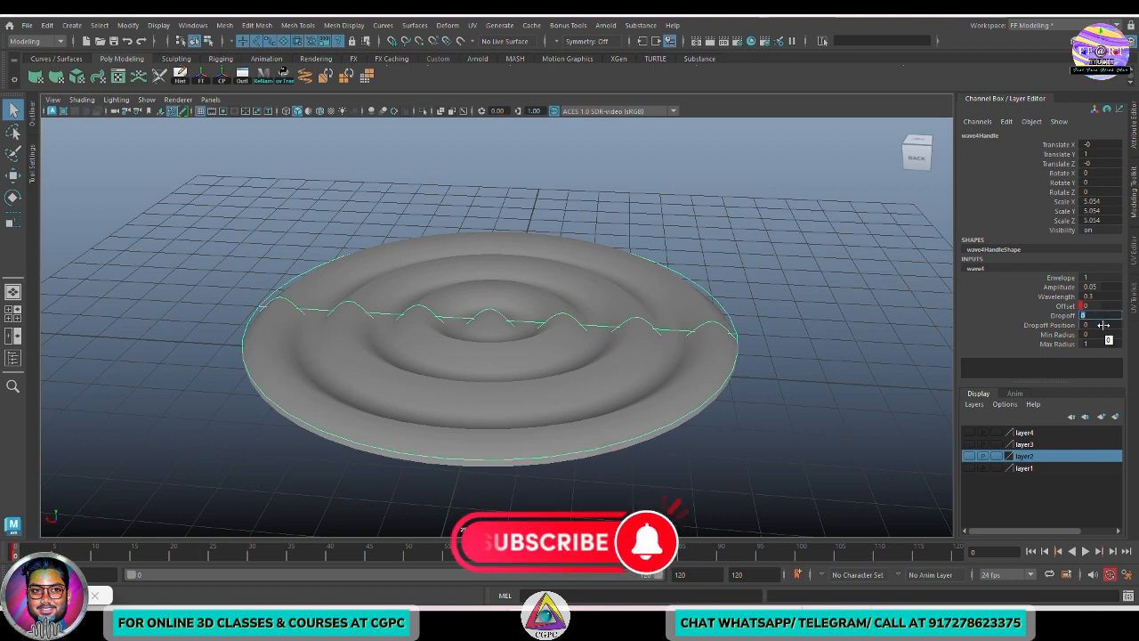
pyautogui.press('Return')
pyautogui.hotkey('ctrl', 'z')
# - Assign a teal material to the rippled disc, deselect it and preview the ripple animation
pyautogui.click(681, 420)
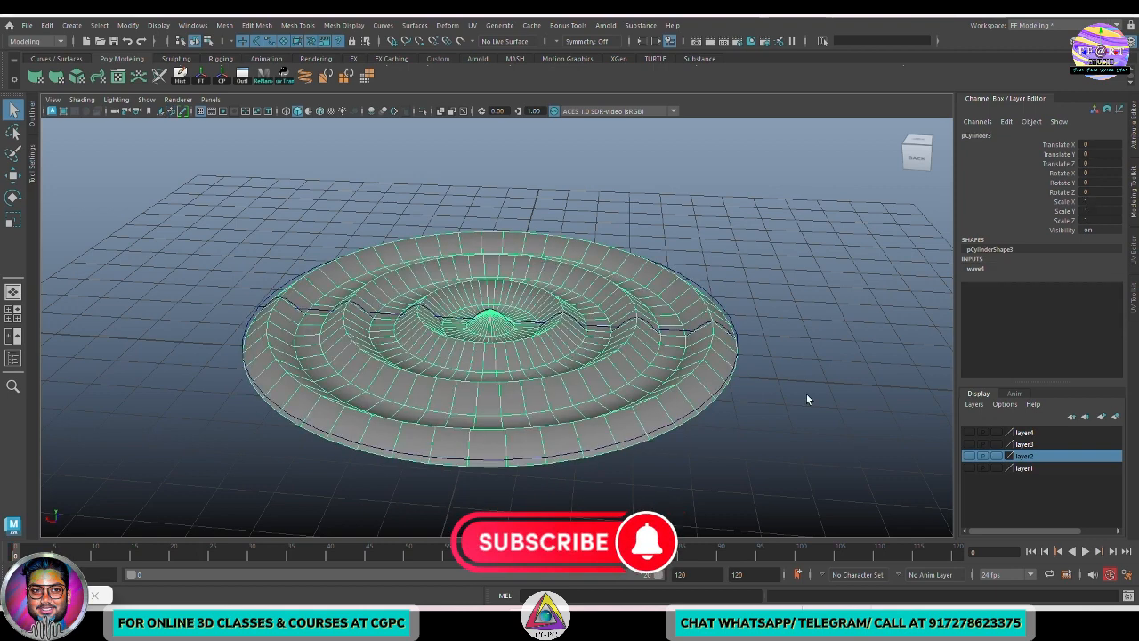
pyautogui.moveTo(777, 212); pyautogui.dragTo(863, 533, button='right')
pyautogui.click(791, 420)
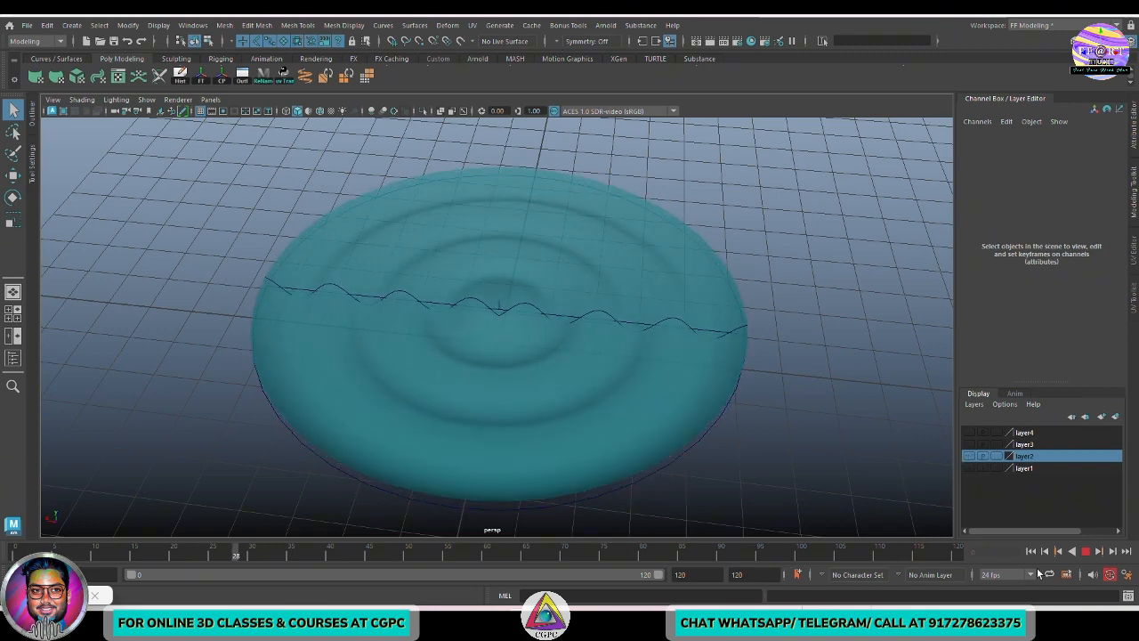
pyautogui.click(1086, 552)
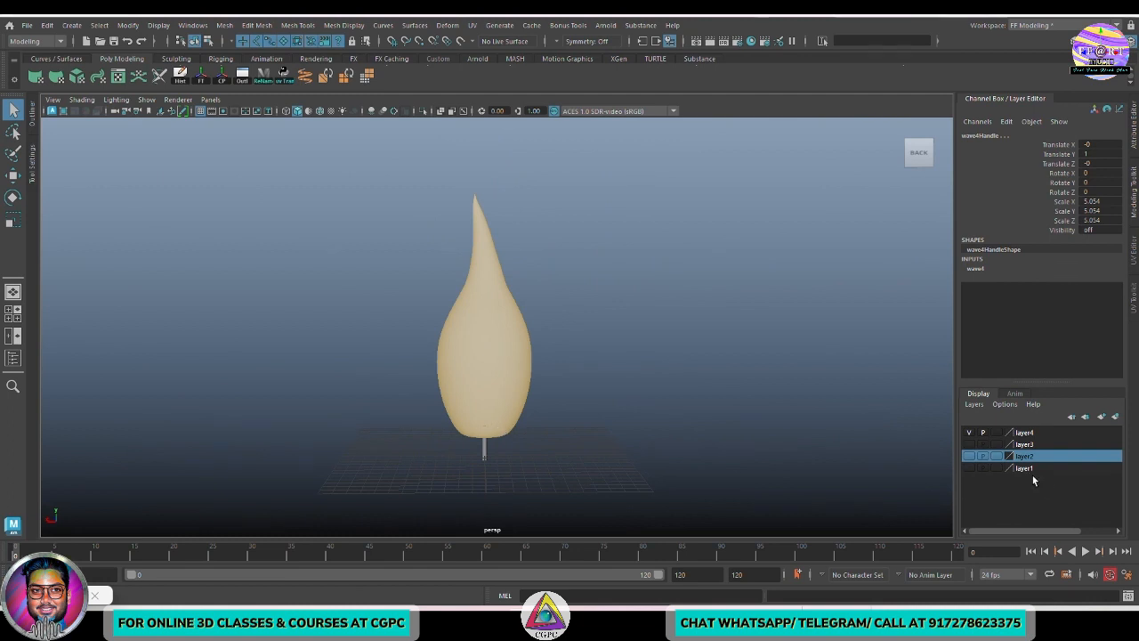
# - Play the flame animation on layer4 with the shaded colours showing and clear the selection
pyautogui.click(1094, 551)
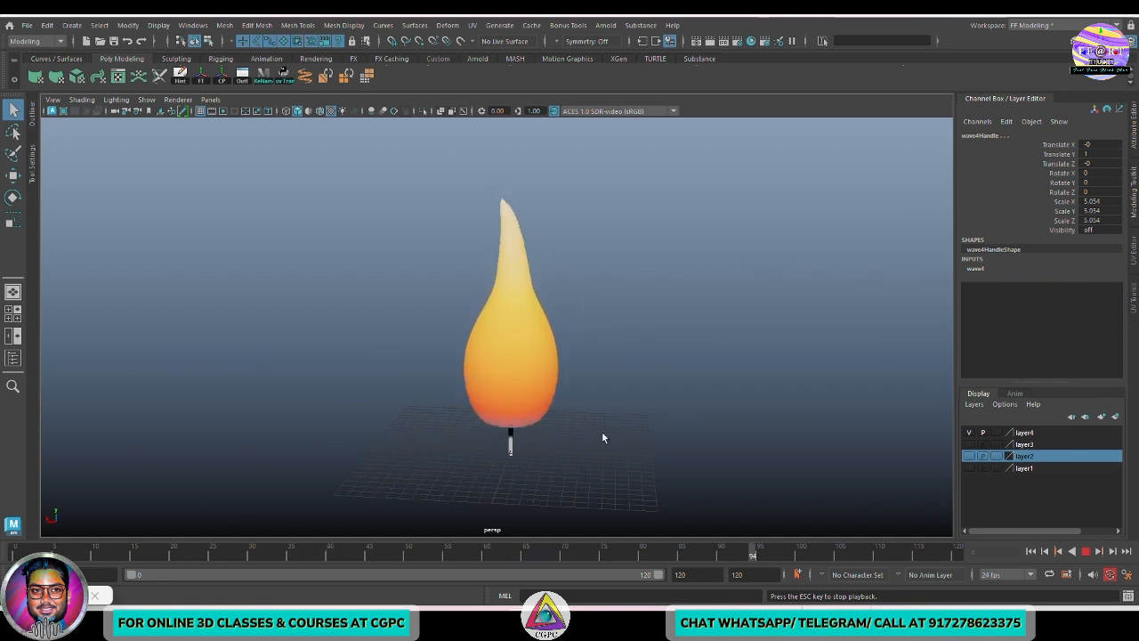
pyautogui.click(299, 438)
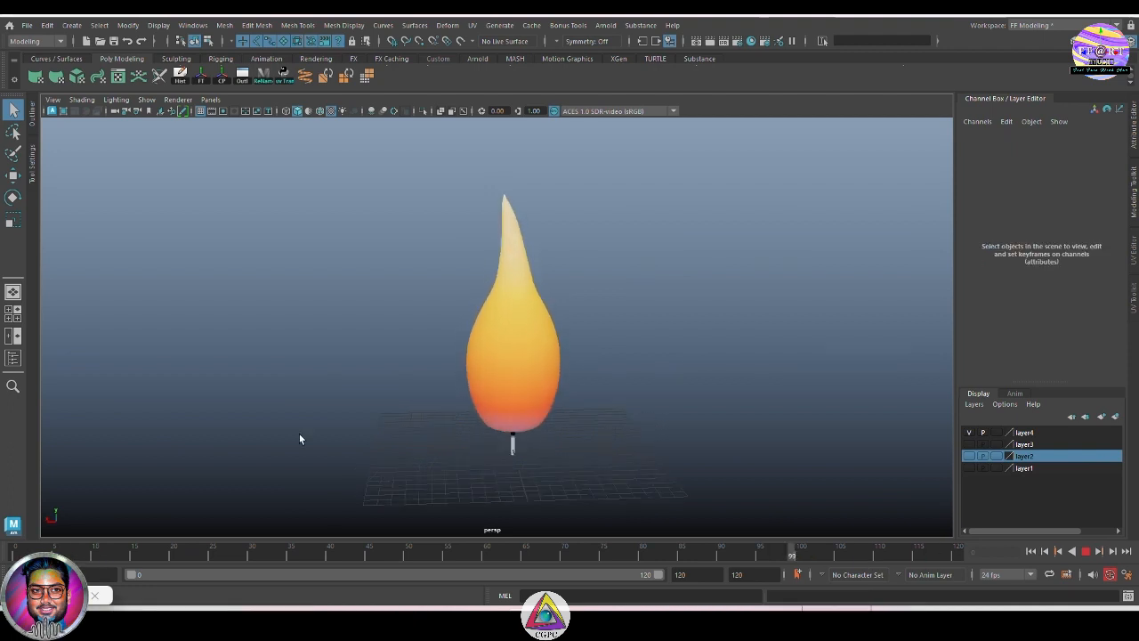